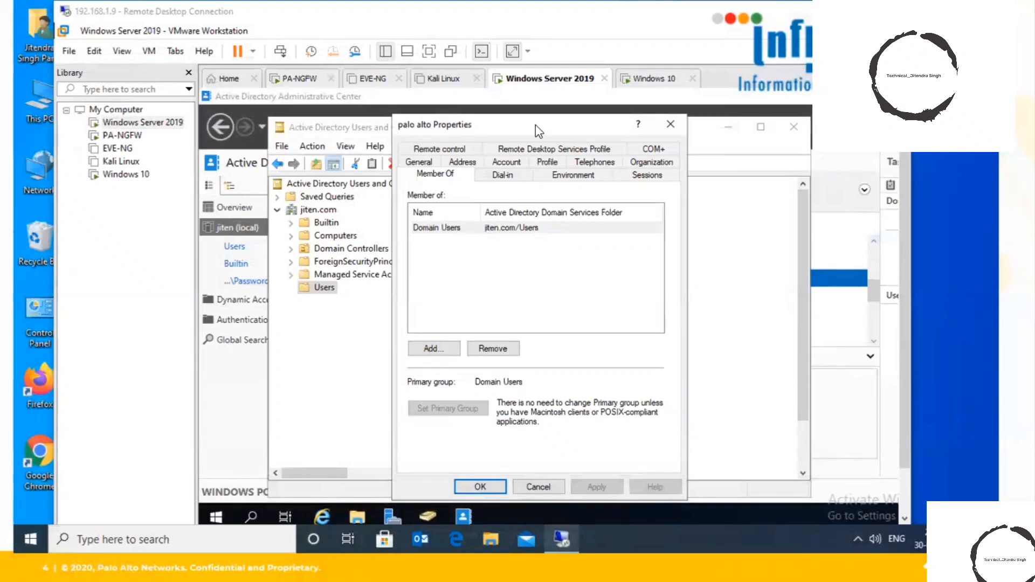
# Circle the option for adding group memberships in the user's properties
pyautogui.moveTo(454, 343)
pyautogui.mouseDown()
pyautogui.moveTo(381, 360)
pyautogui.moveTo(466, 322)
pyautogui.mouseUp()
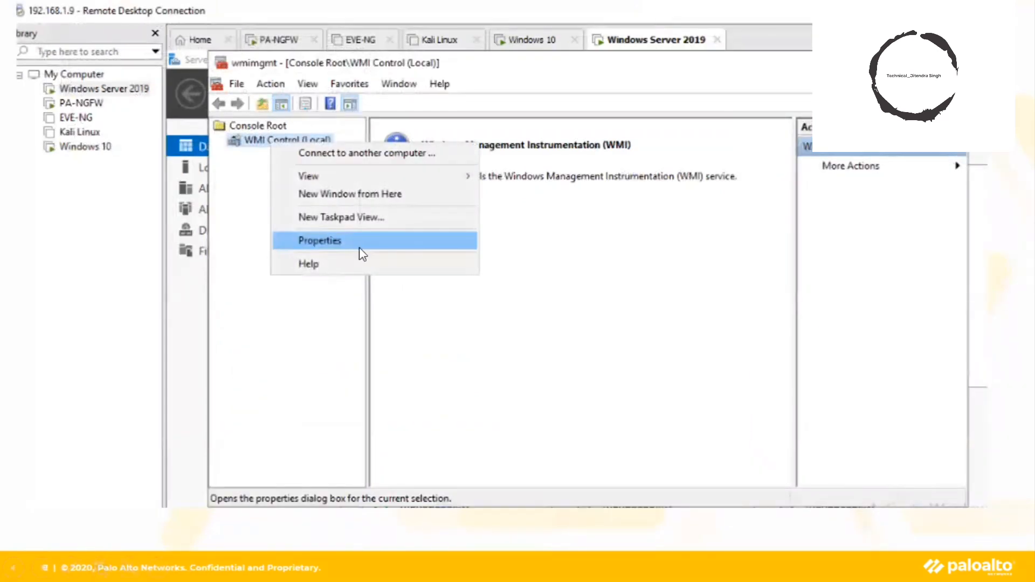
# Open WMI Control properties and the security permissions for the CIMV2 namespace
pyautogui.click(360, 241)
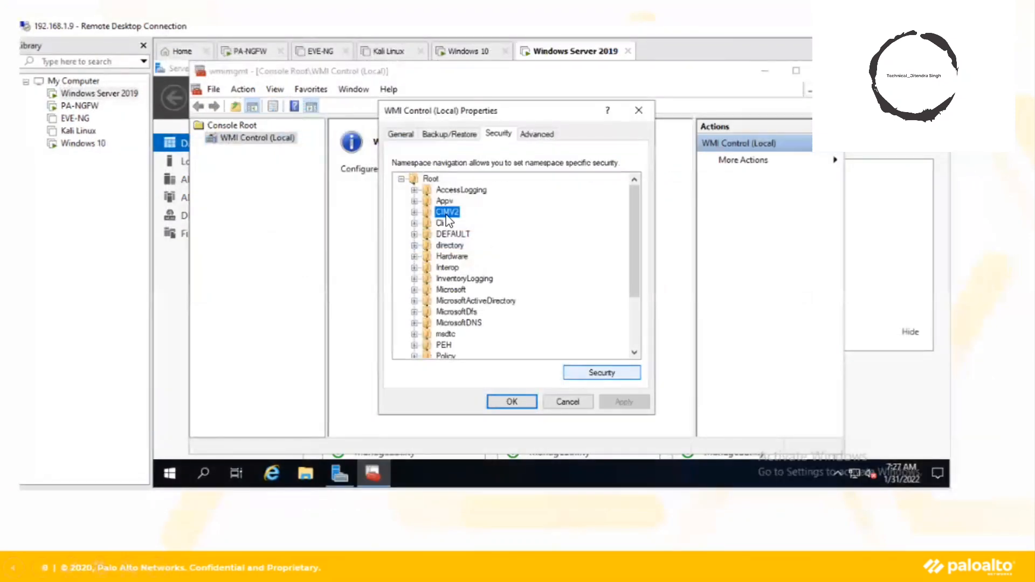
pyautogui.click(601, 372)
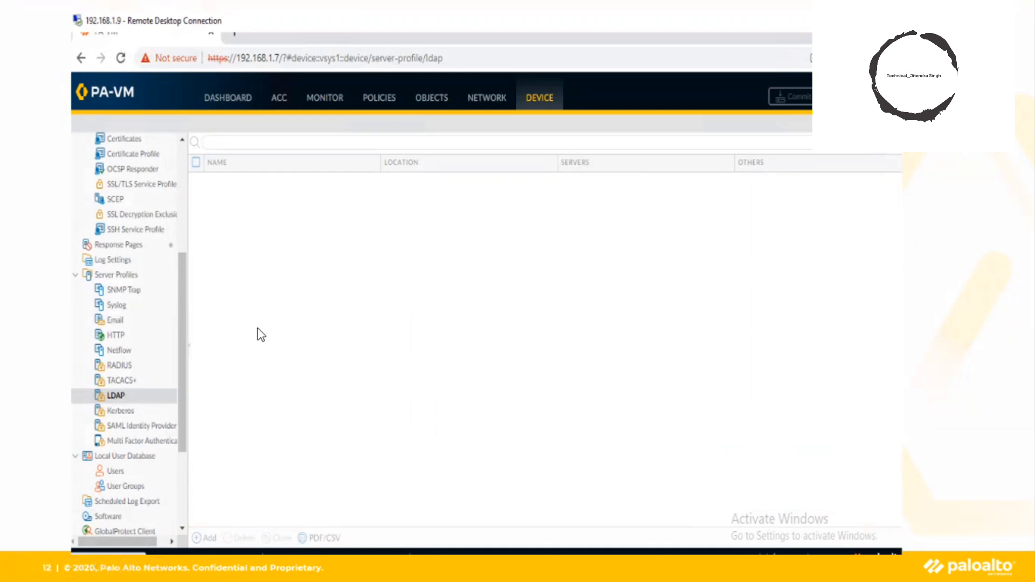
# Switch to freehand ink, mark beside adding a new profile, then erase it
pyautogui.hotkey('ctrl', 'p')
pyautogui.moveTo(219, 526)
pyautogui.mouseDown()
pyautogui.moveTo(205, 528)
pyautogui.moveTo(219, 558)
pyautogui.moveTo(231, 532)
pyautogui.moveTo(218, 524)
pyautogui.mouseUp()
pyautogui.press('e')
# Ink-highlight the server profile types and LDAP entry, point out Add, and advance
pyautogui.moveTo(141, 365); pyautogui.dragTo(206, 363)
pyautogui.moveTo(155, 366)
pyautogui.mouseDown()
pyautogui.moveTo(183, 366)
pyautogui.moveTo(171, 380)
pyautogui.mouseUp()
pyautogui.moveTo(129, 277); pyautogui.dragTo(137, 354)
pyautogui.moveTo(131, 397)
pyautogui.mouseDown()
pyautogui.moveTo(157, 397)
pyautogui.moveTo(140, 395)
pyautogui.mouseUp()
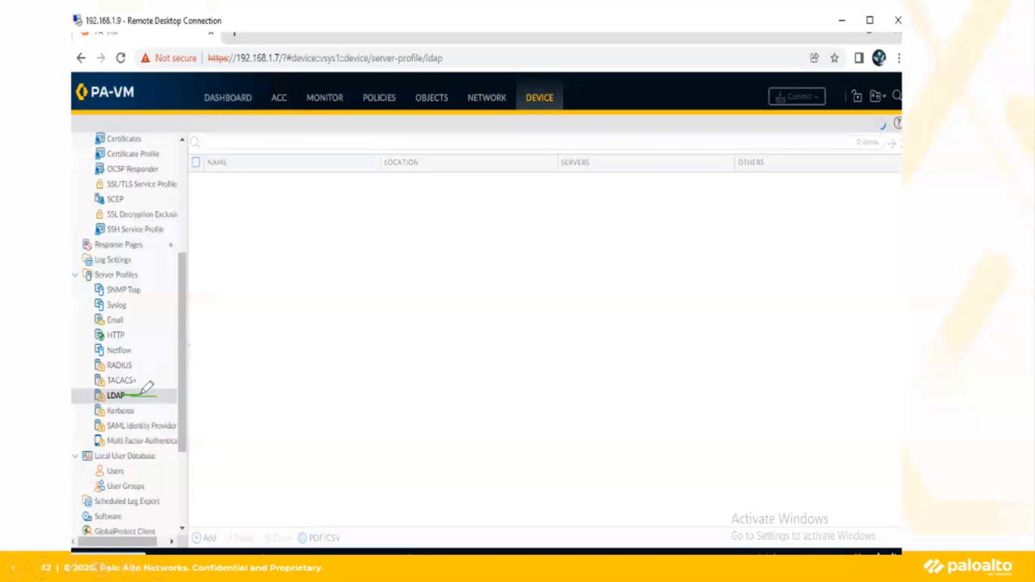
pyautogui.moveTo(217, 539); pyautogui.dragTo(227, 519)
pyautogui.click(546, 326)
pyautogui.click(364, 238)
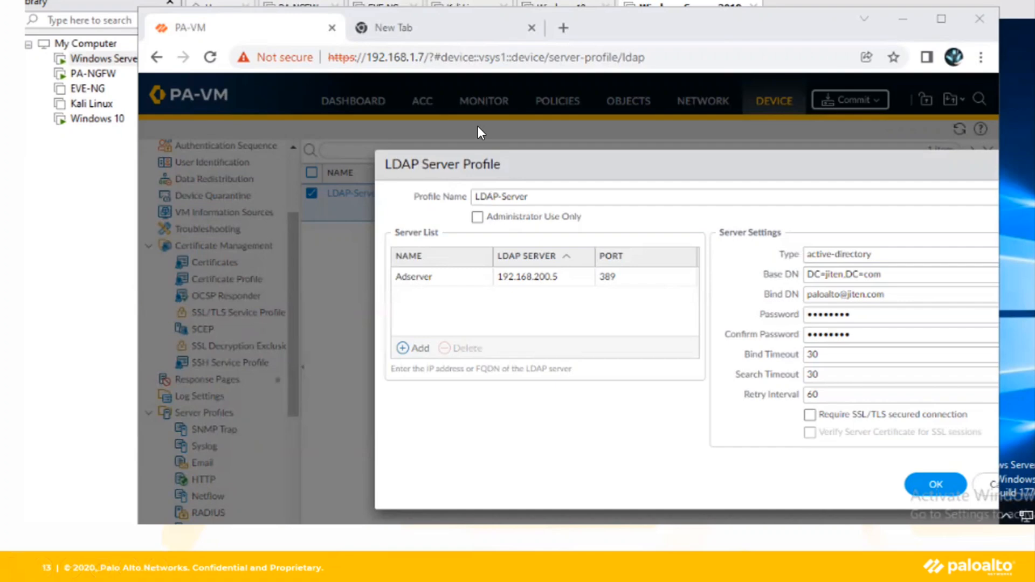
# Mark the active-directory type, server address 192.168.200.5 and Base DN value
pyautogui.moveTo(885, 253); pyautogui.dragTo(916, 251)
pyautogui.moveTo(555, 291)
pyautogui.mouseDown()
pyautogui.moveTo(593, 271)
pyautogui.moveTo(503, 262)
pyautogui.moveTo(623, 338)
pyautogui.moveTo(570, 276)
pyautogui.mouseUp()
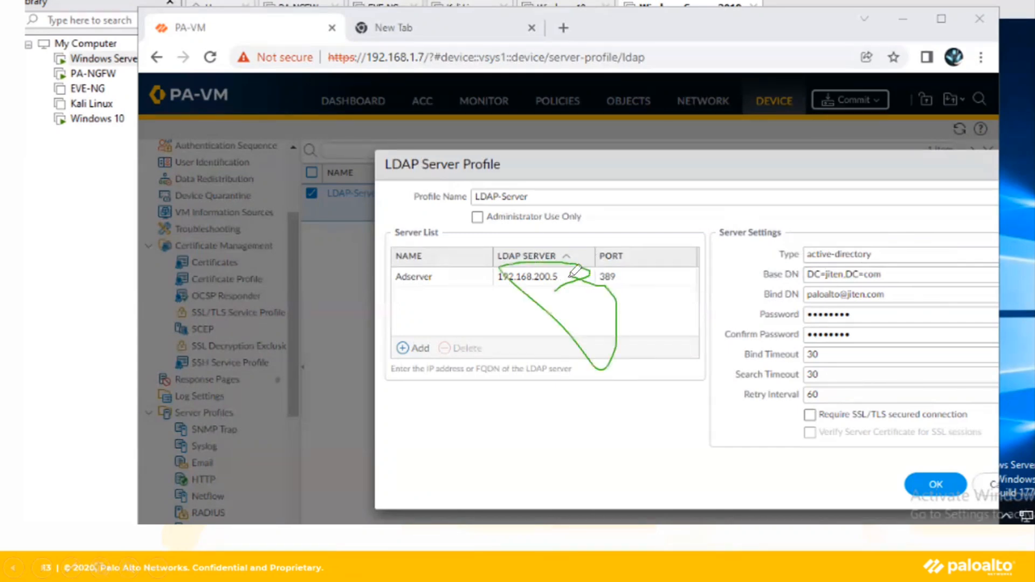
pyautogui.moveTo(825, 277); pyautogui.dragTo(880, 275)
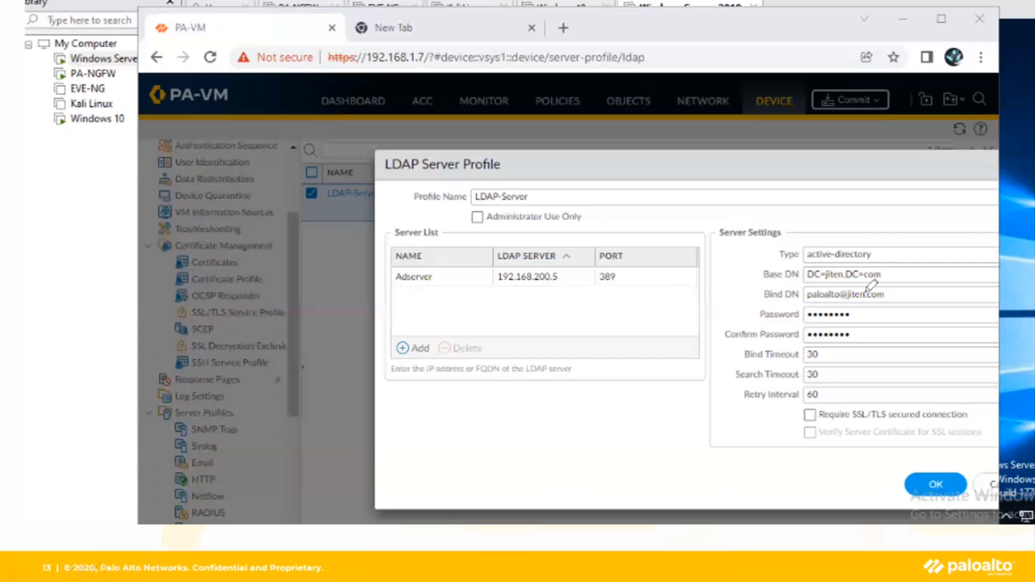
# Underline the Bind DN, bind password, confirmation and profile name LDAP-Server, then advance
pyautogui.moveTo(747, 298); pyautogui.dragTo(774, 294)
pyautogui.moveTo(809, 298); pyautogui.dragTo(869, 285)
pyautogui.moveTo(802, 314); pyautogui.dragTo(856, 306)
pyautogui.moveTo(809, 335); pyautogui.dragTo(886, 332)
pyautogui.moveTo(510, 199); pyautogui.dragTo(546, 190)
pyautogui.press('Escape')
pyautogui.click(582, 309)
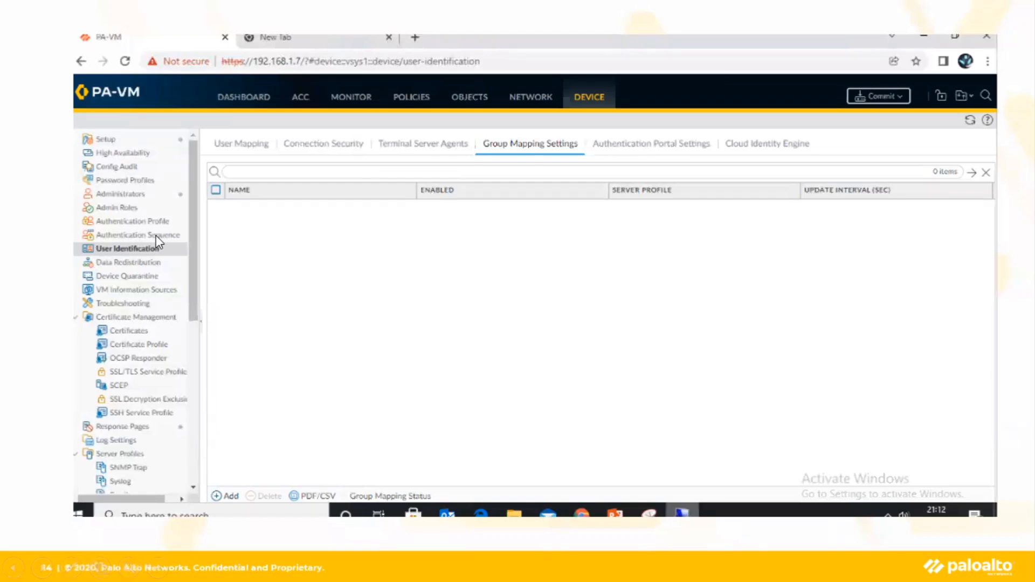
# Move to the empty Group Mapping Settings slide and underline User Identification in ink
pyautogui.click(357, 131)
pyautogui.click(558, 269)
pyautogui.hotkey('ctrl', 'p')
pyautogui.moveTo(97, 257); pyautogui.dragTo(152, 254)
# Underline Group Mapping Settings, mark the Add option, and end the slide show
pyautogui.press('e')
pyautogui.moveTo(493, 153); pyautogui.dragTo(564, 152)
pyautogui.moveTo(217, 471); pyautogui.dragTo(244, 468)
pyautogui.moveTo(219, 469); pyautogui.dragTo(249, 489)
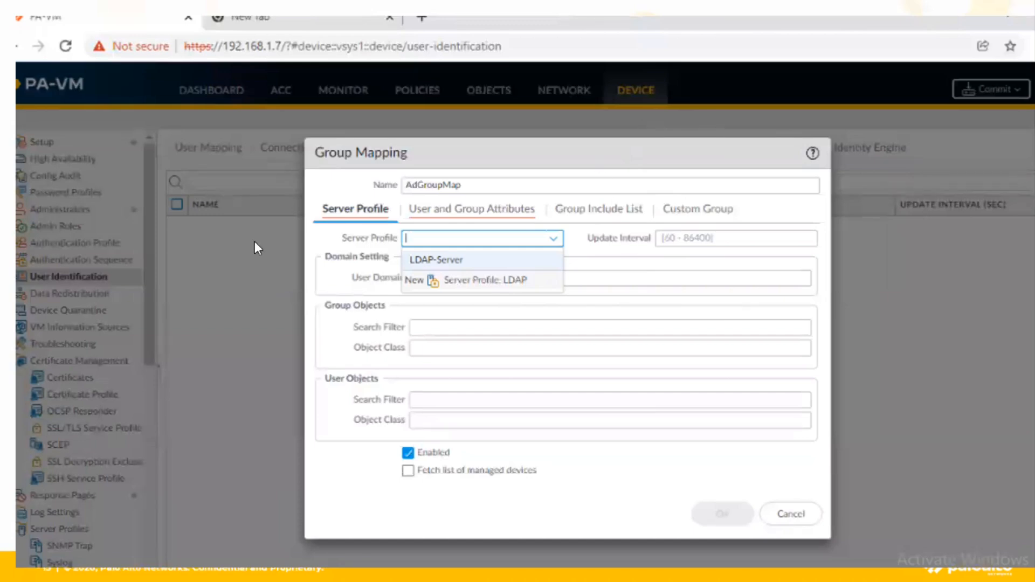
pyautogui.press('Escape')
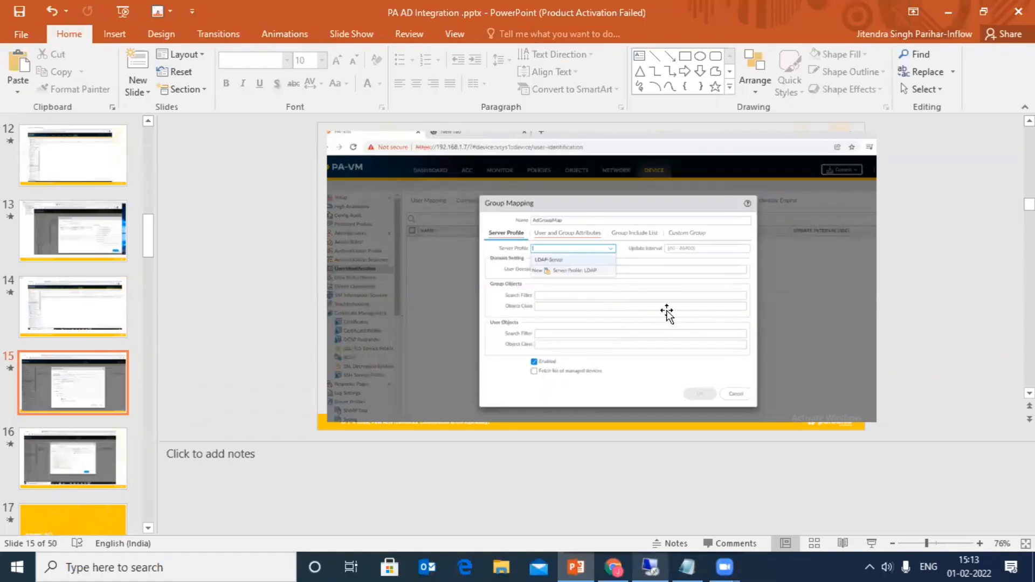
# Step back through slides 14 and 13 to slide 12 with the LDAP screenshot
pyautogui.click(61, 329)
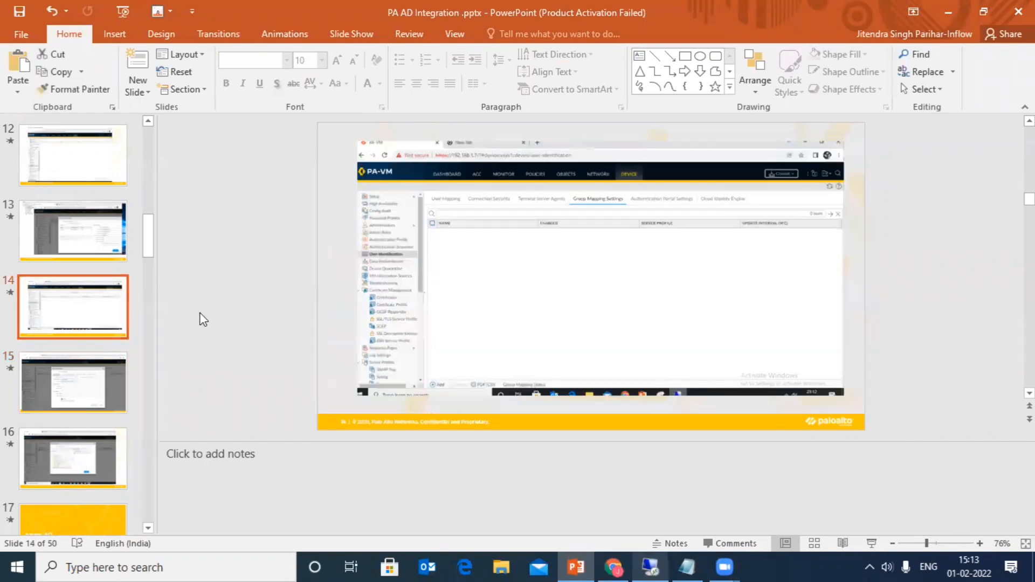
pyautogui.click(56, 245)
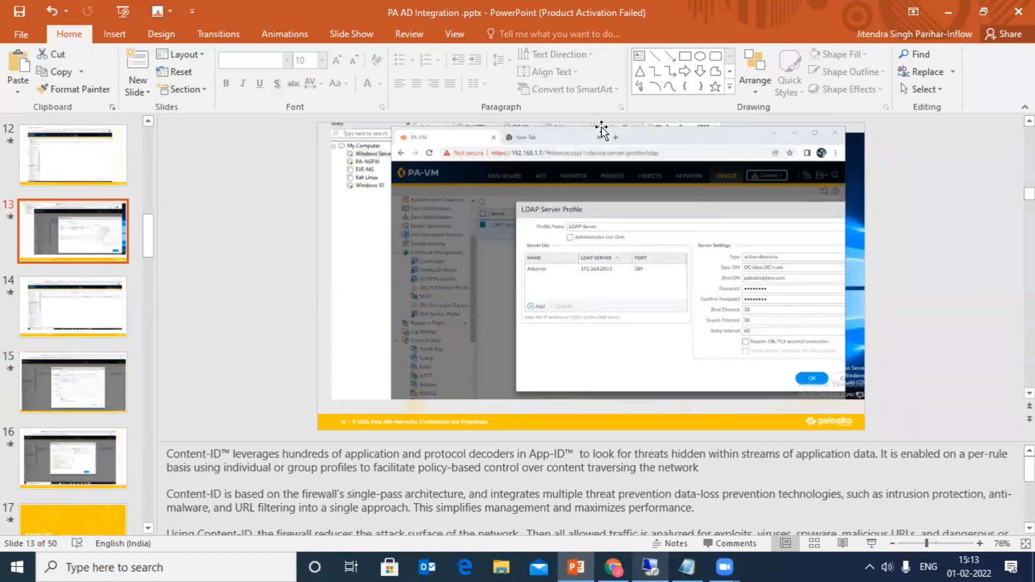
pyautogui.click(615, 312)
pyautogui.click(62, 170)
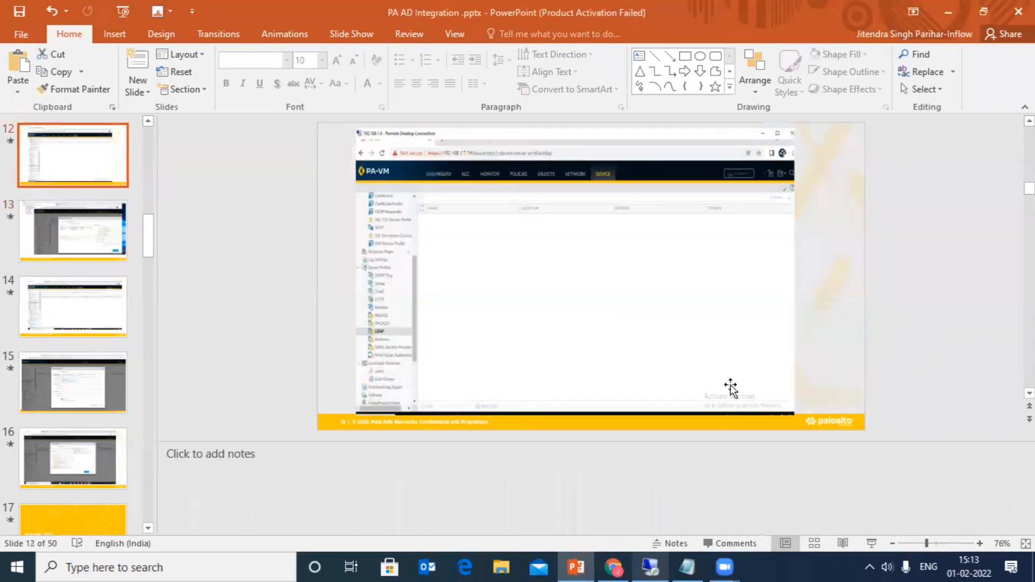
# Present slide 12 briefly, revisit slides 13 and 14, then switch to the remote host
pyautogui.click(872, 544)
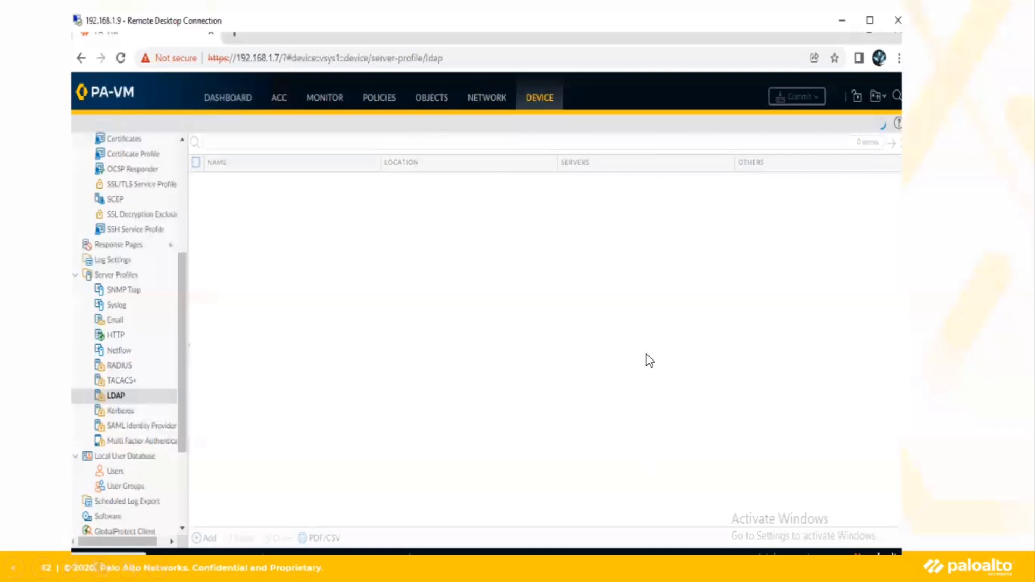
pyautogui.press('Escape')
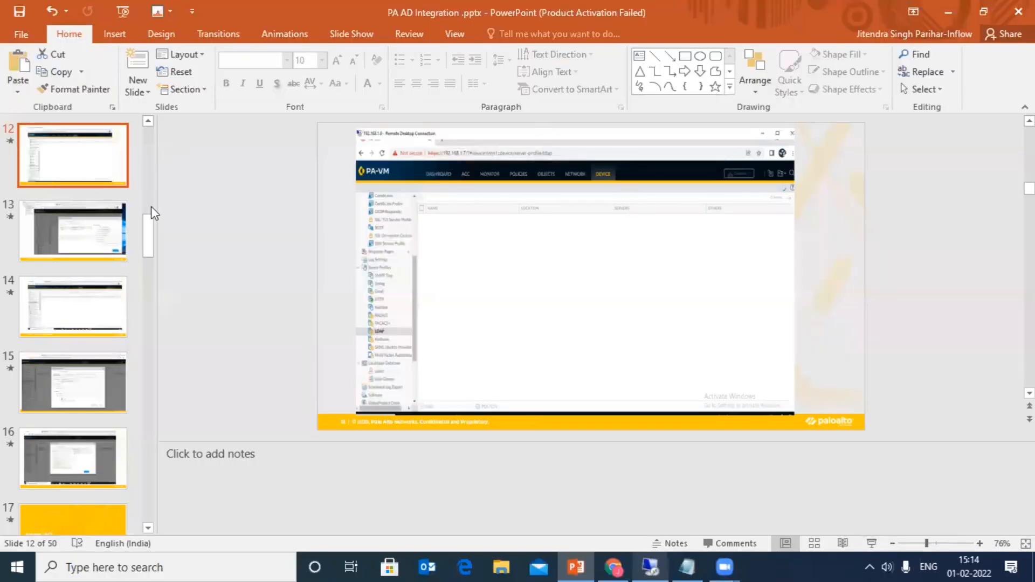
pyautogui.click(104, 234)
pyautogui.click(103, 296)
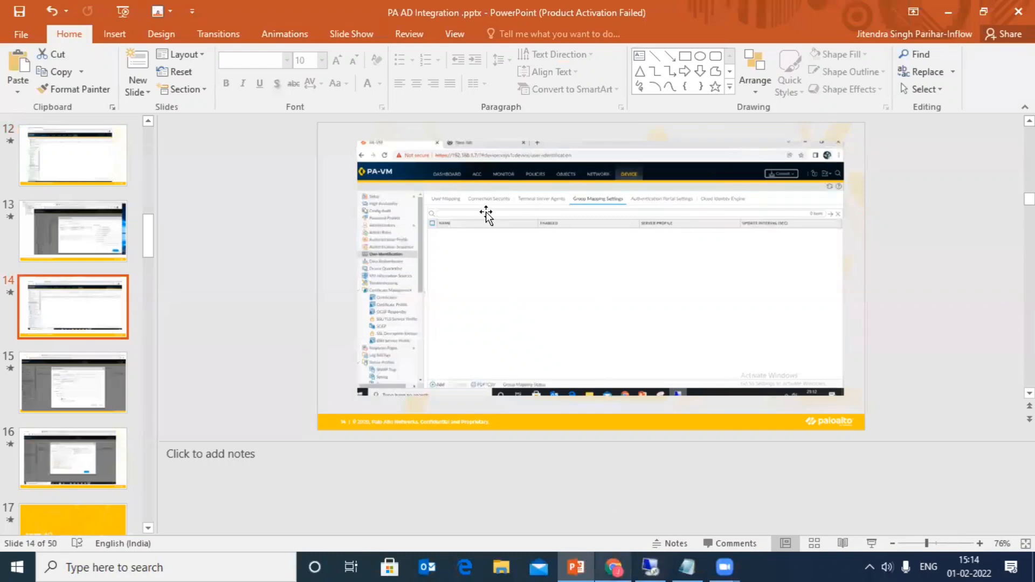
pyautogui.click(645, 558)
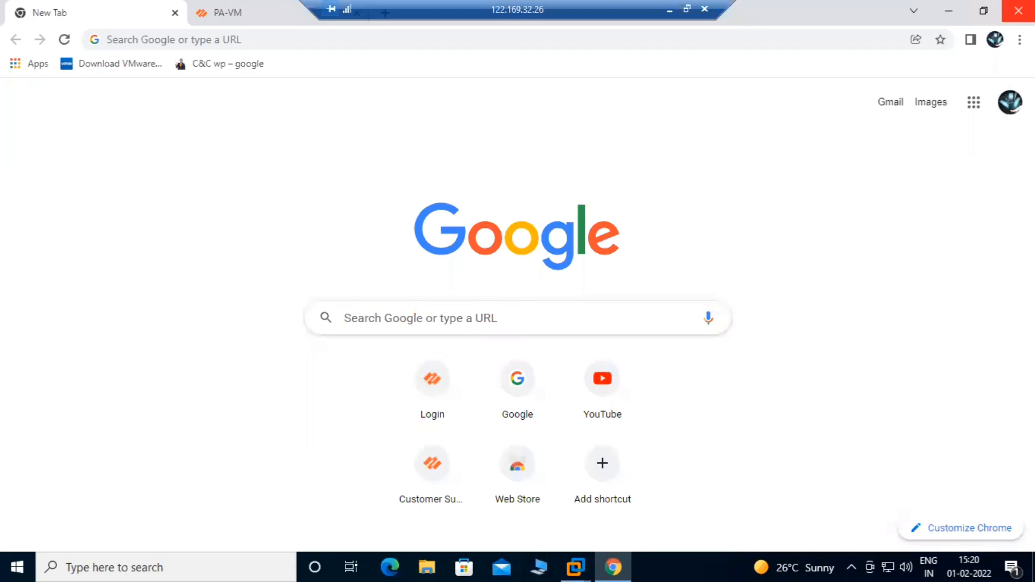
# Dismiss the removable devices notice and open the Windows Server 2019 virtual machine
pyautogui.click(949, 10)
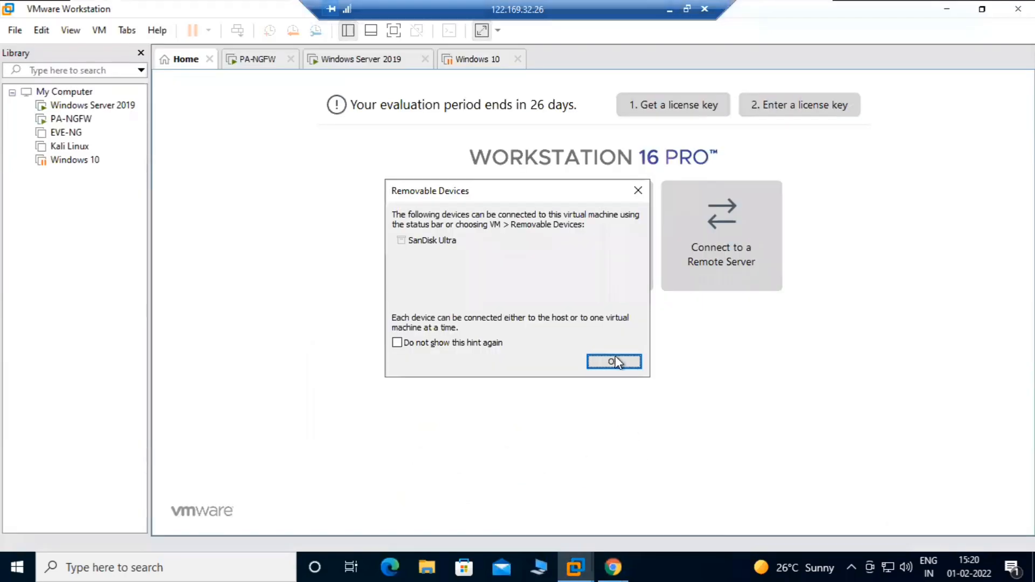
pyautogui.click(631, 362)
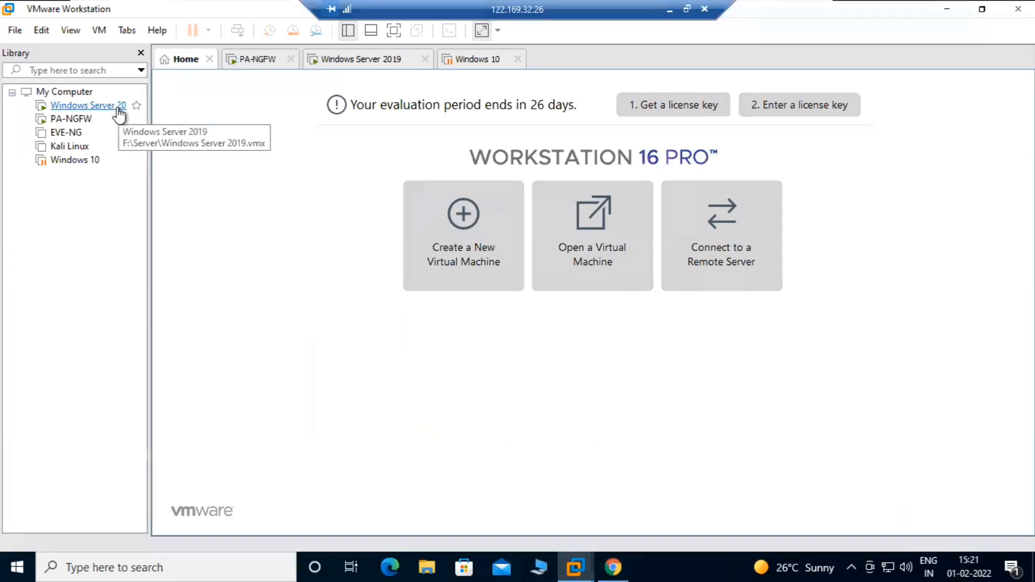
pyautogui.click(97, 105)
pyautogui.click(553, 175)
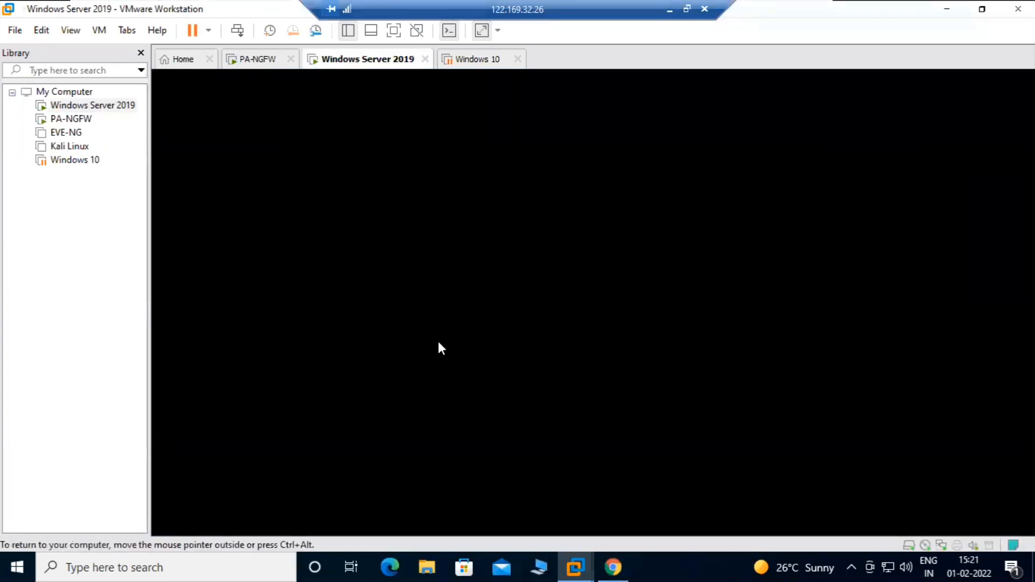
# Send Ctrl+Alt+Del and sign in with the domain administrator password
pyautogui.rightClick(344, 54)
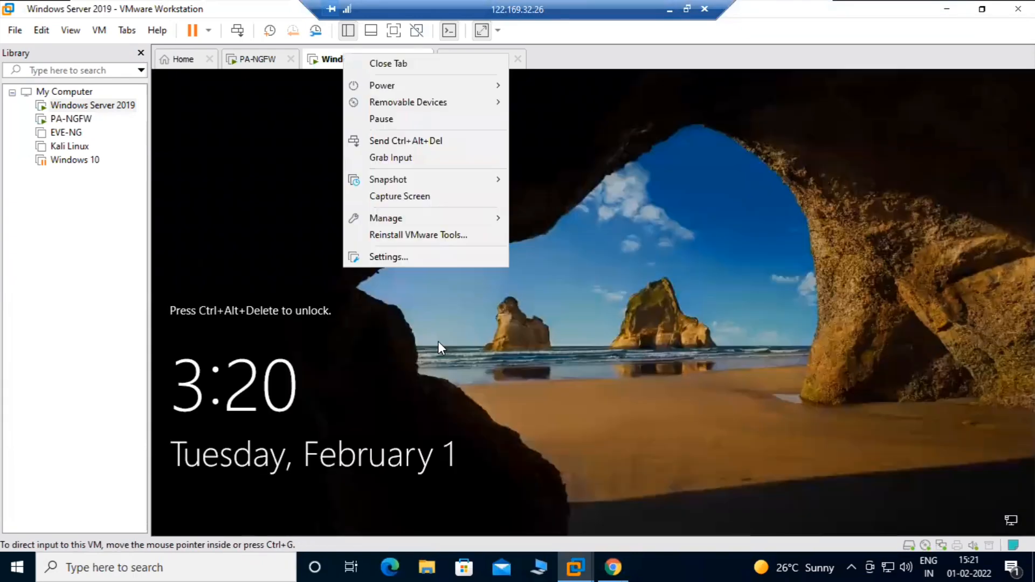
pyautogui.click(415, 139)
pyautogui.click(533, 368)
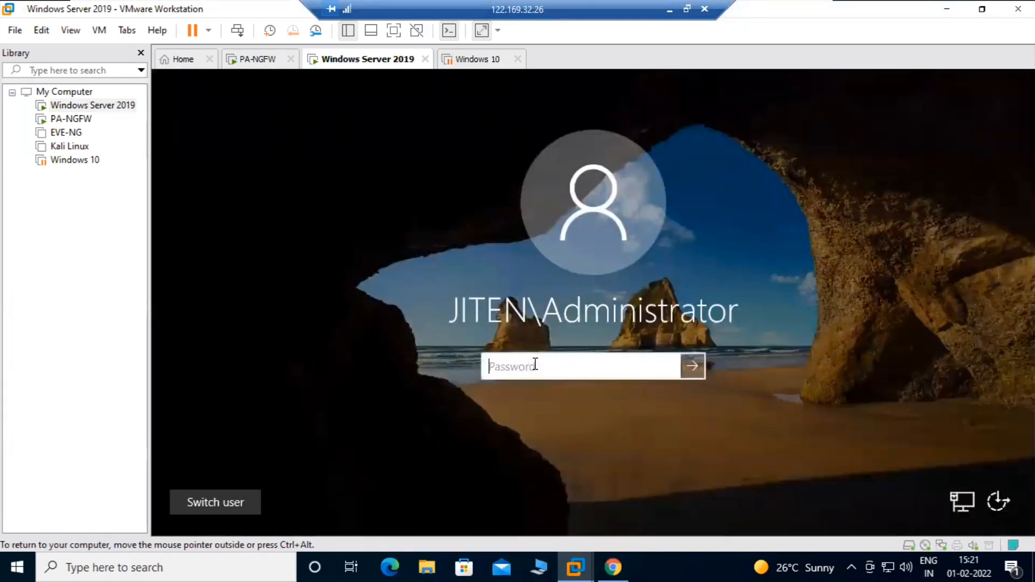
pyautogui.write('••••••')
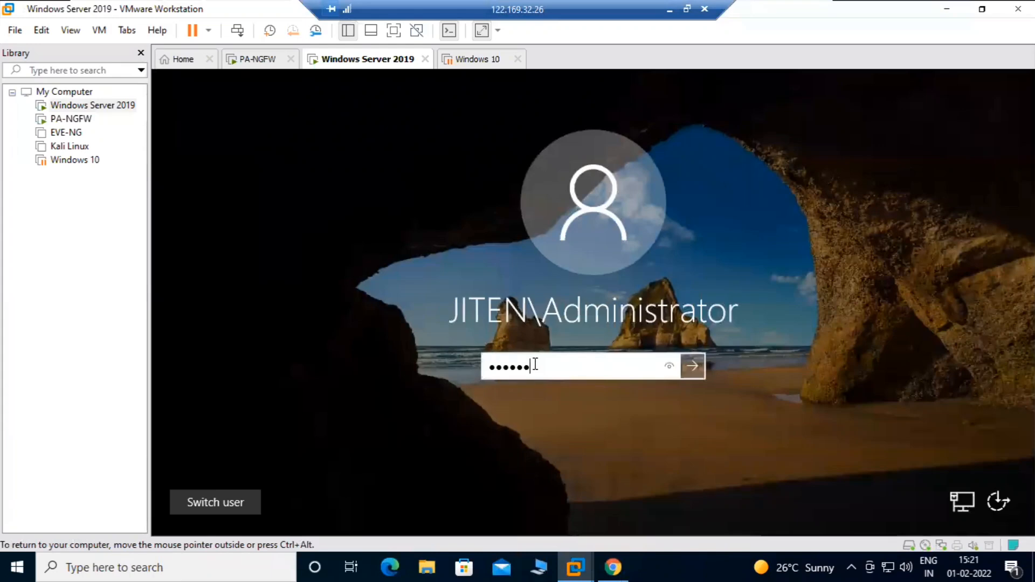
pyautogui.write('••••')
pyautogui.press('Return')
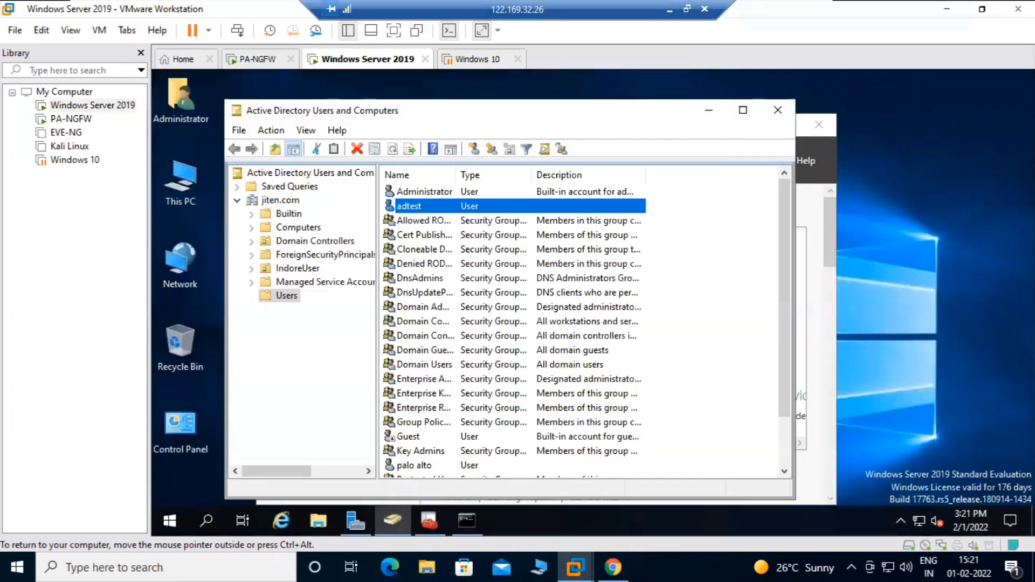
# Close Active Directory Users and Computers and the stray news window, then show Server Manager's Tools list
pyautogui.click(793, 121)
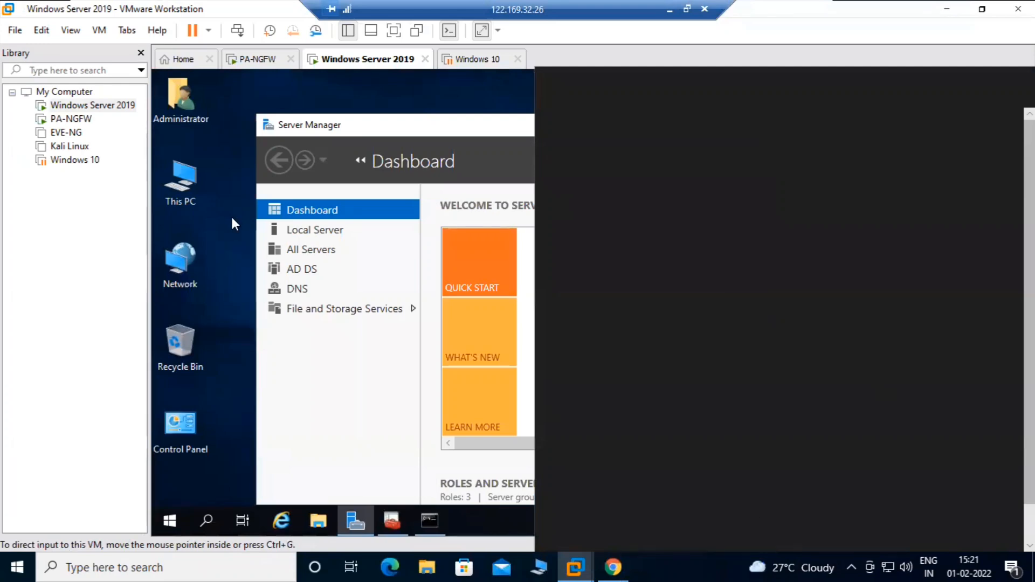
pyautogui.click(229, 300)
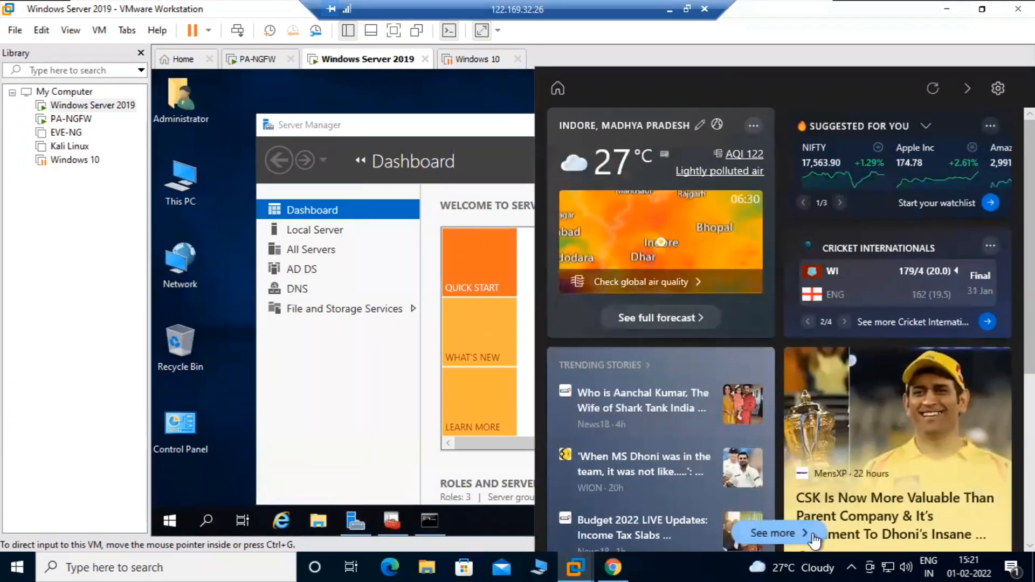
pyautogui.click(814, 541)
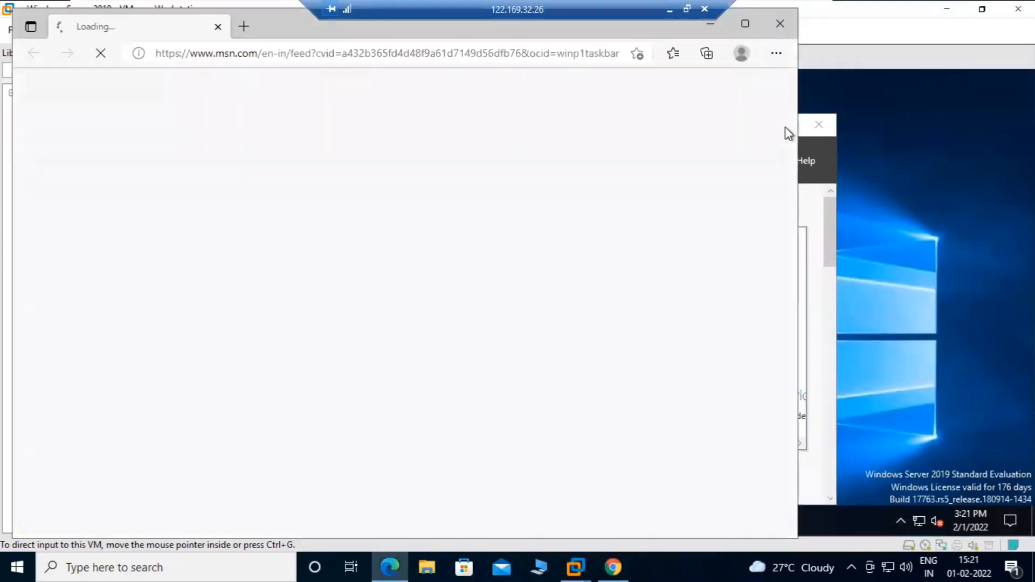
pyautogui.moveTo(152, 26); pyautogui.dragTo(184, 182)
pyautogui.click(811, 181)
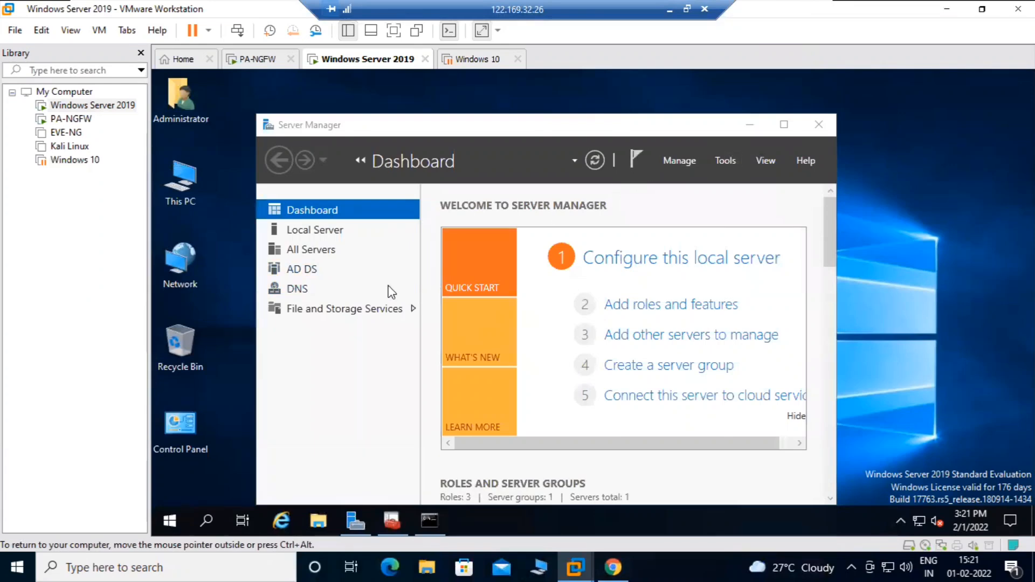
pyautogui.click(725, 161)
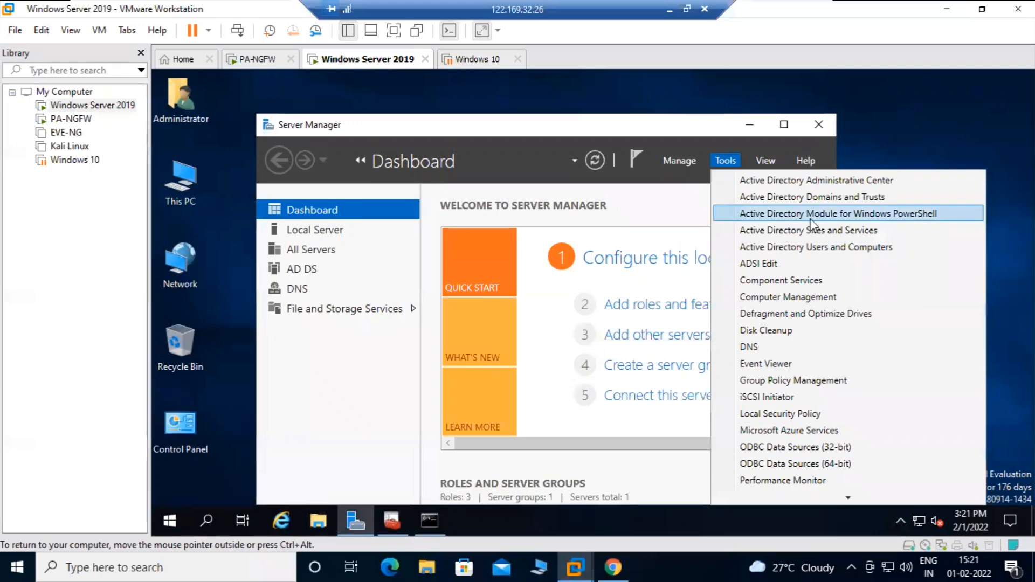
# Start a new user in jiten.com/Users with name and logon adserver
pyautogui.click(814, 249)
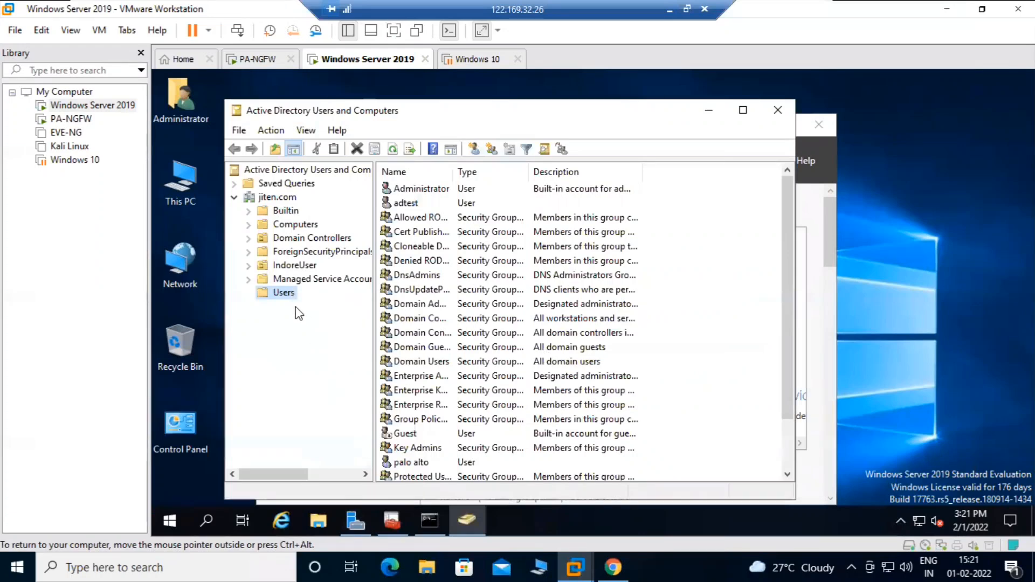
pyautogui.rightClick(284, 298)
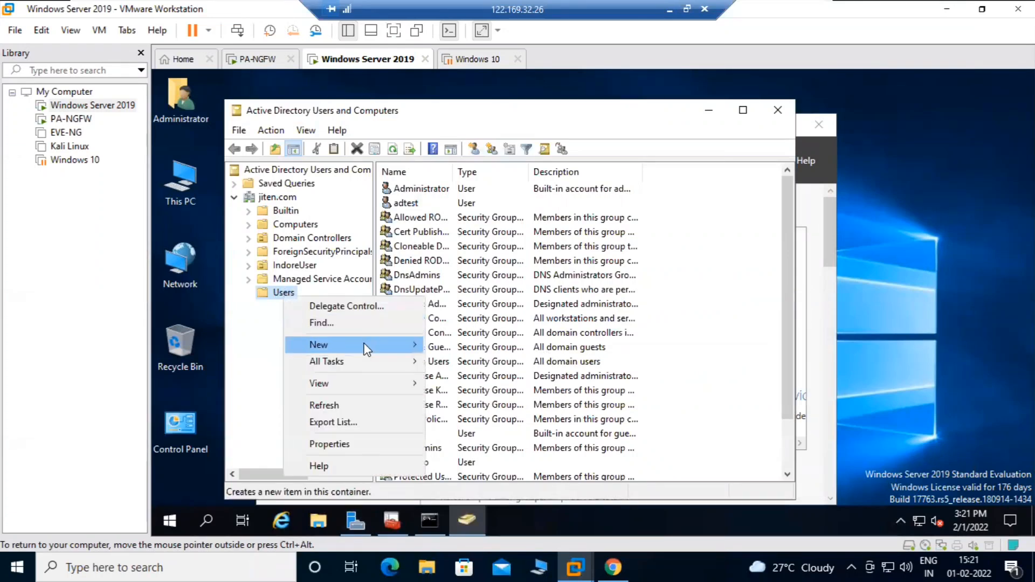
pyautogui.moveTo(365, 345)
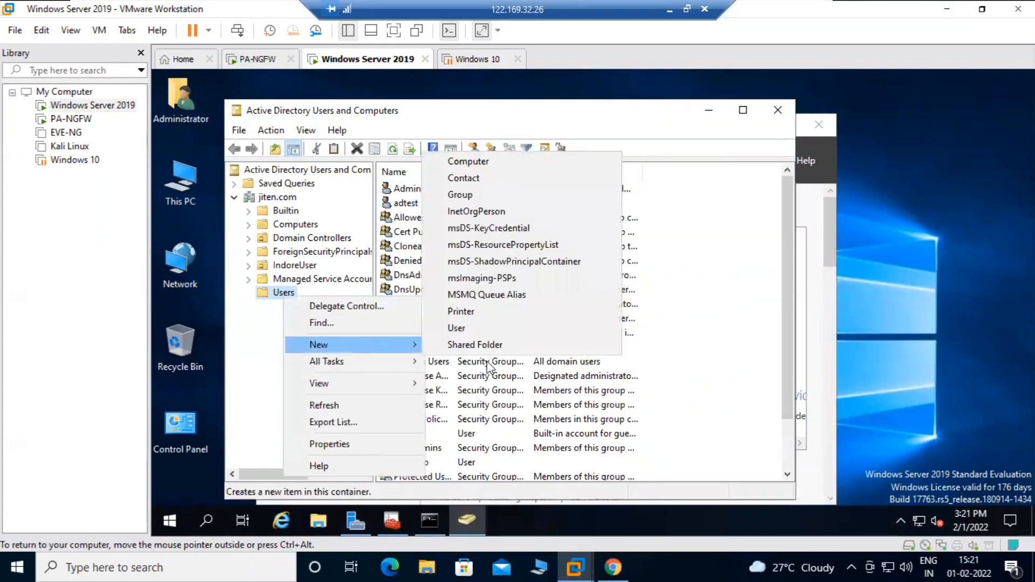
pyautogui.click(458, 329)
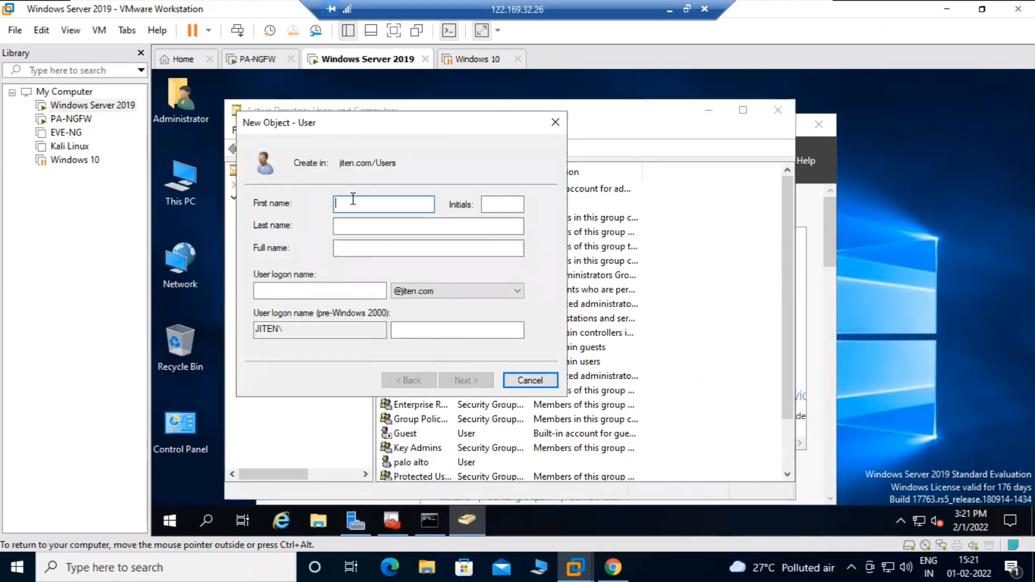
pyautogui.write('adserver')
pyautogui.click(295, 291)
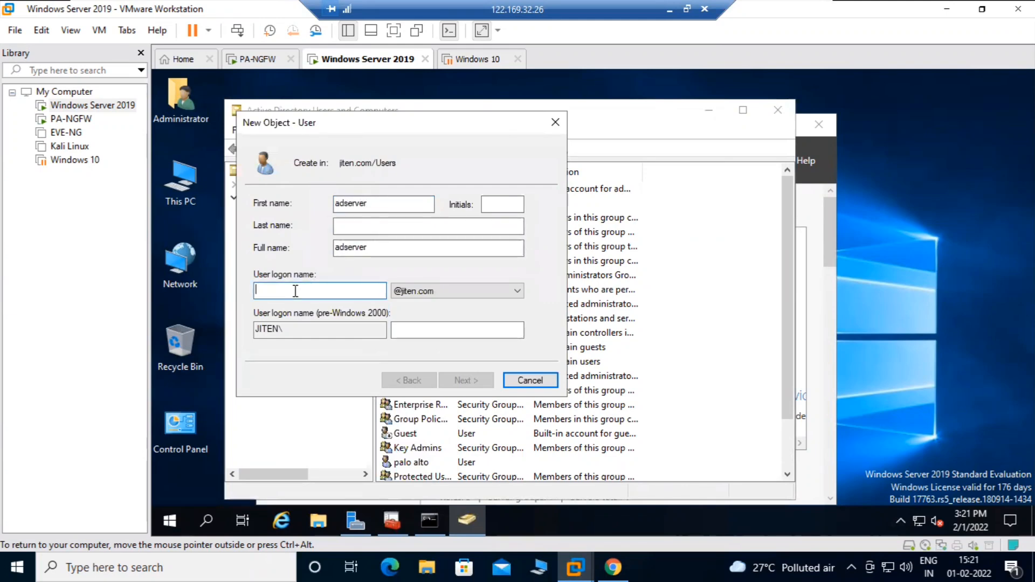
pyautogui.write('adserver')
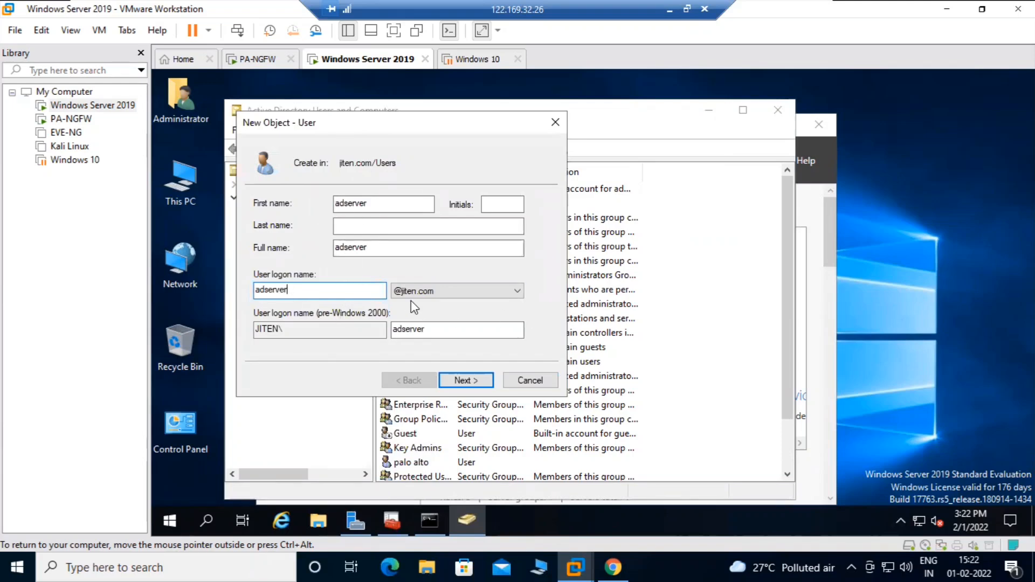
# Set and confirm the password, clear must-change at next logon, and finish the account
pyautogui.click(462, 380)
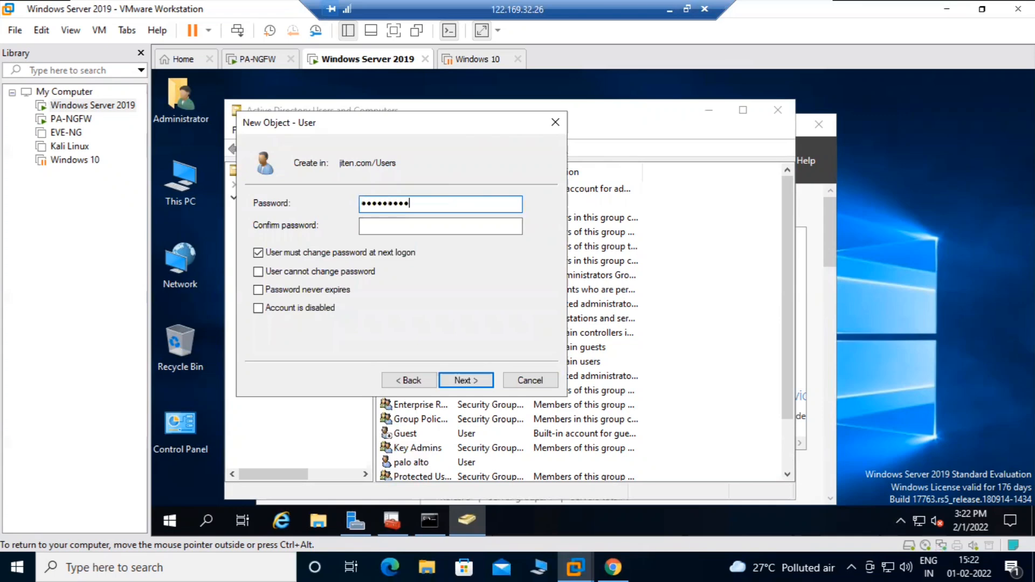
pyautogui.click(450, 226)
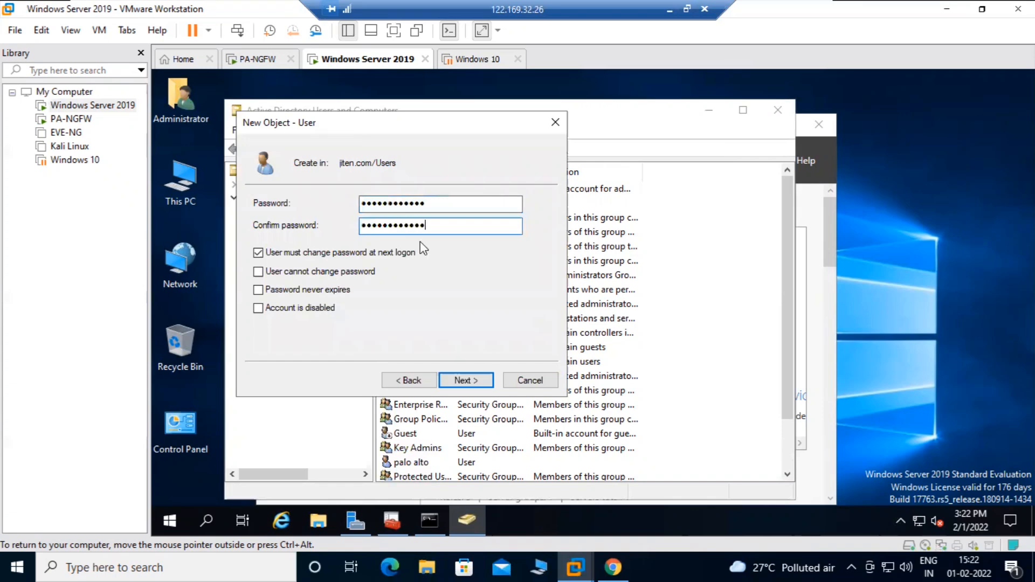
pyautogui.click(322, 254)
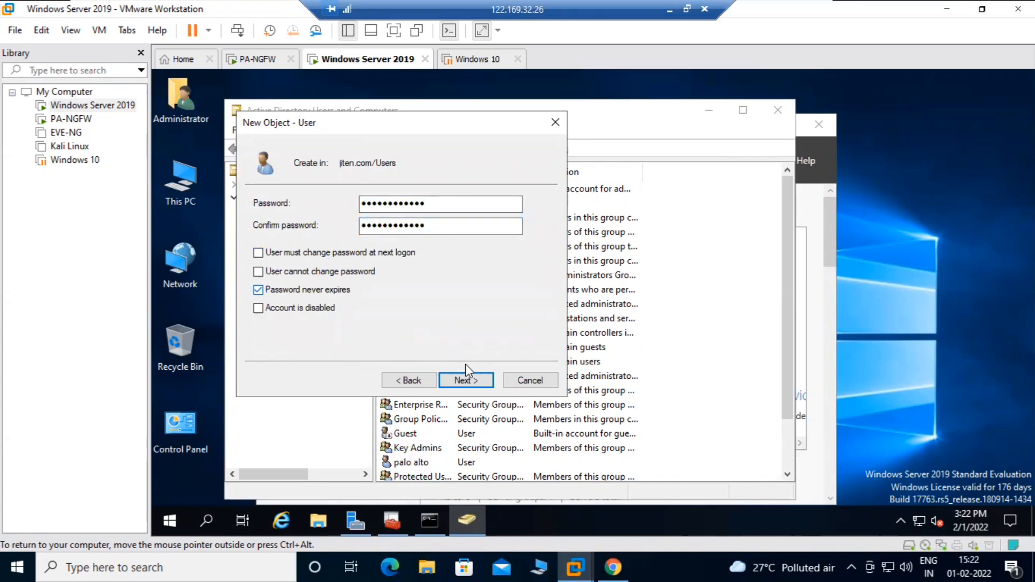
pyautogui.click(470, 383)
pyautogui.click(465, 381)
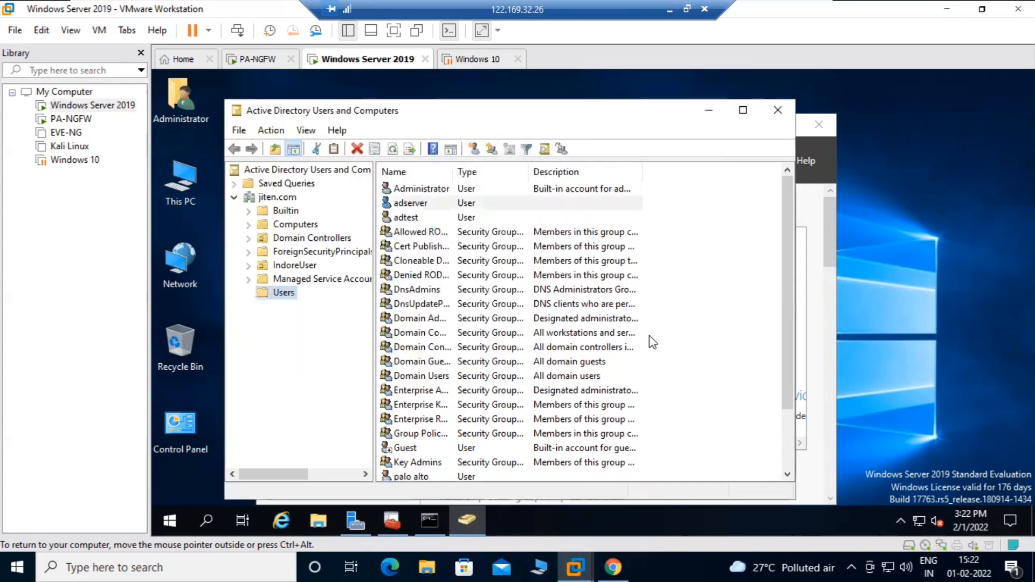
# Add adserver to Distributed COM Users from its Member Of tab
pyautogui.rightClick(409, 204)
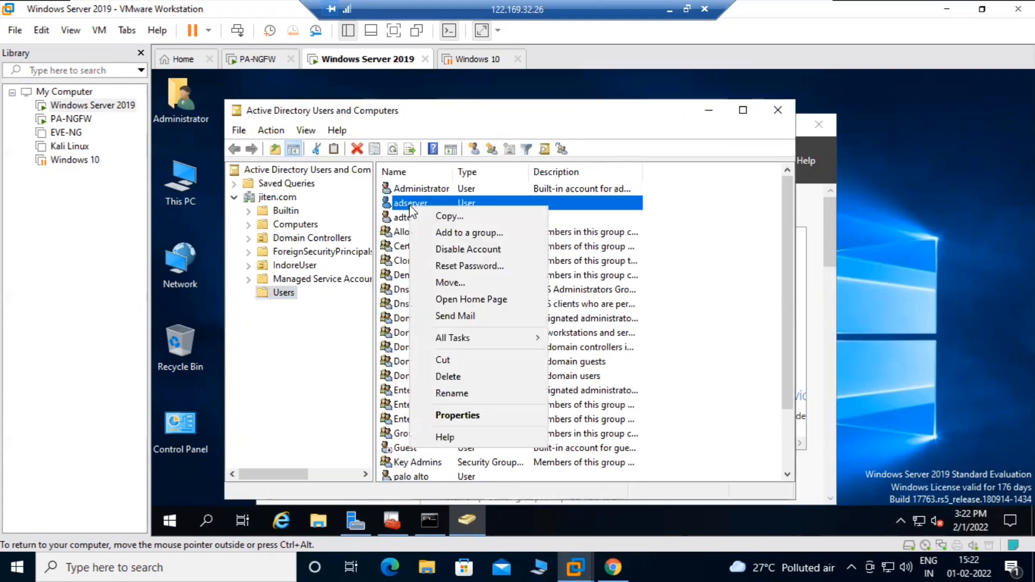
pyautogui.click(457, 415)
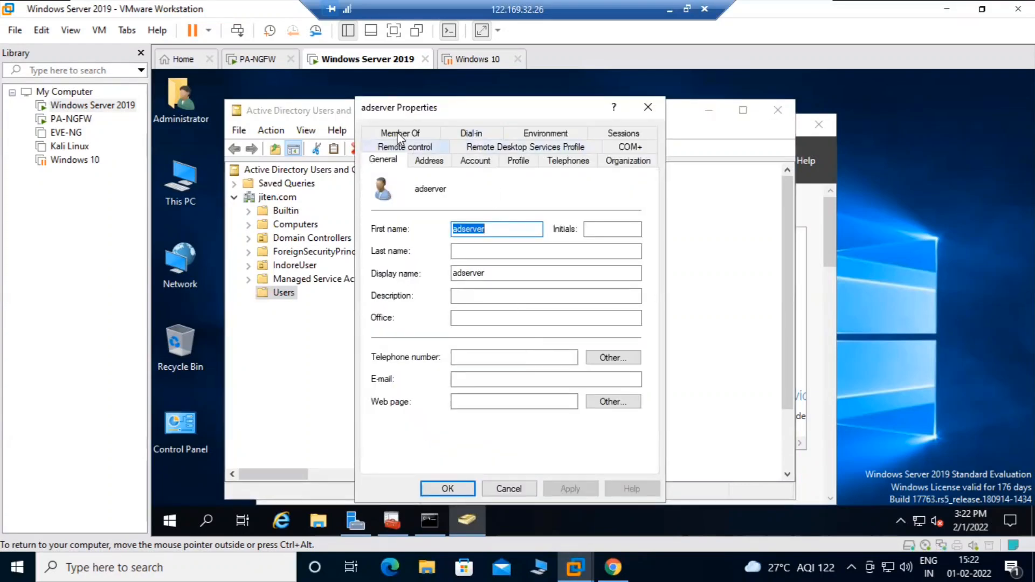
pyautogui.click(399, 134)
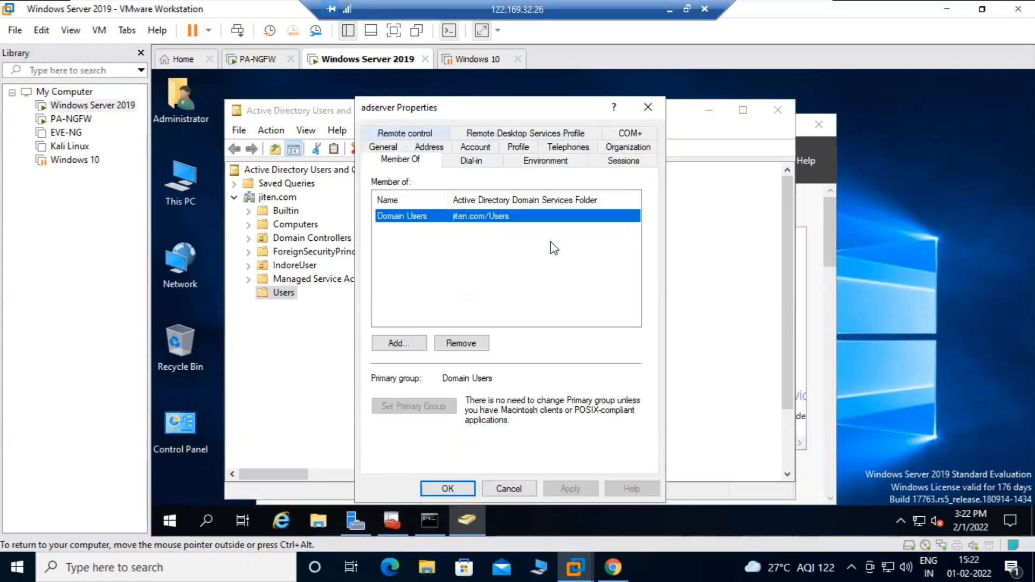
pyautogui.click(399, 343)
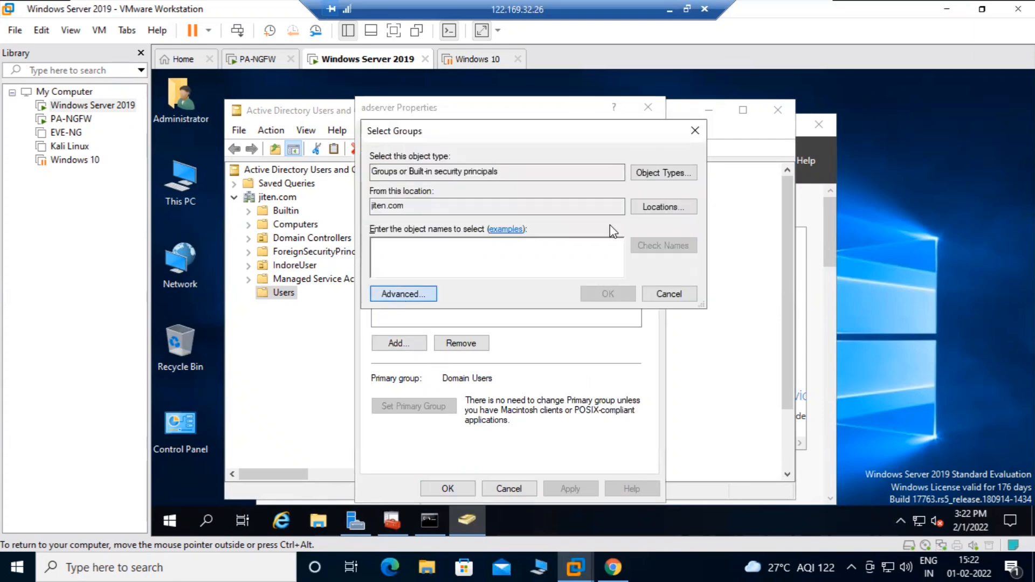
pyautogui.click(403, 294)
pyautogui.click(720, 222)
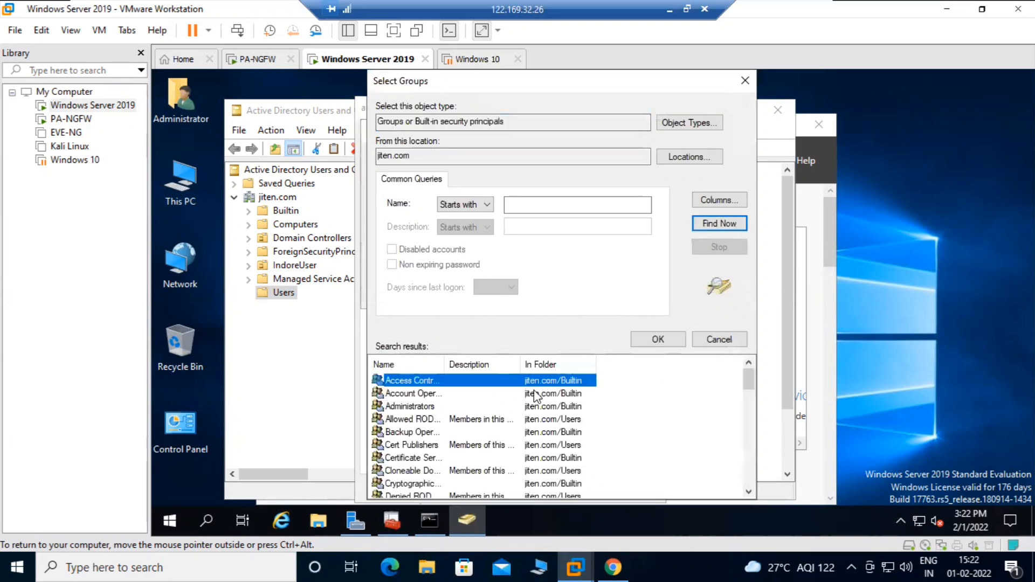
pyautogui.scroll(-2, 441, 417)
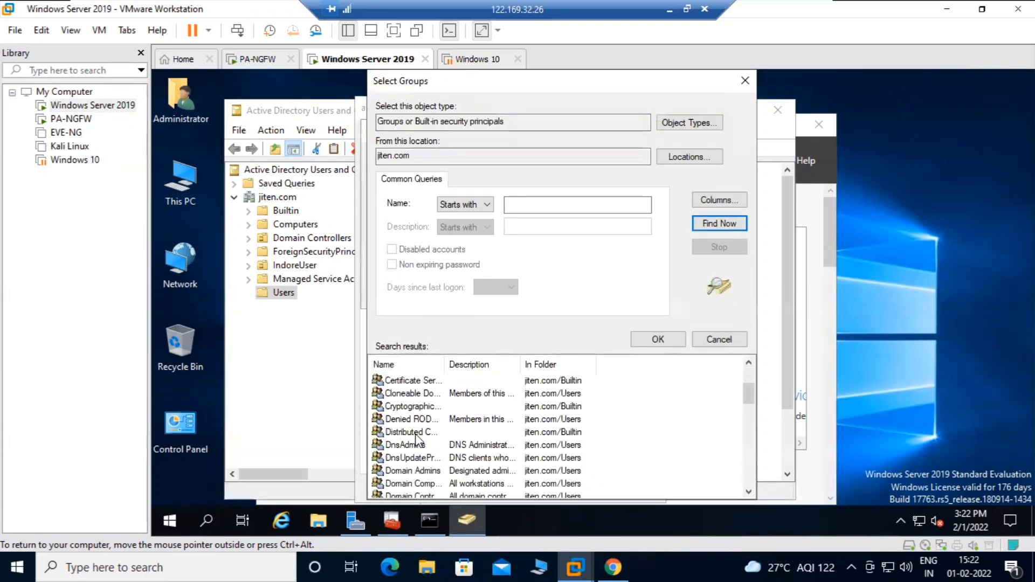
pyautogui.click(420, 433)
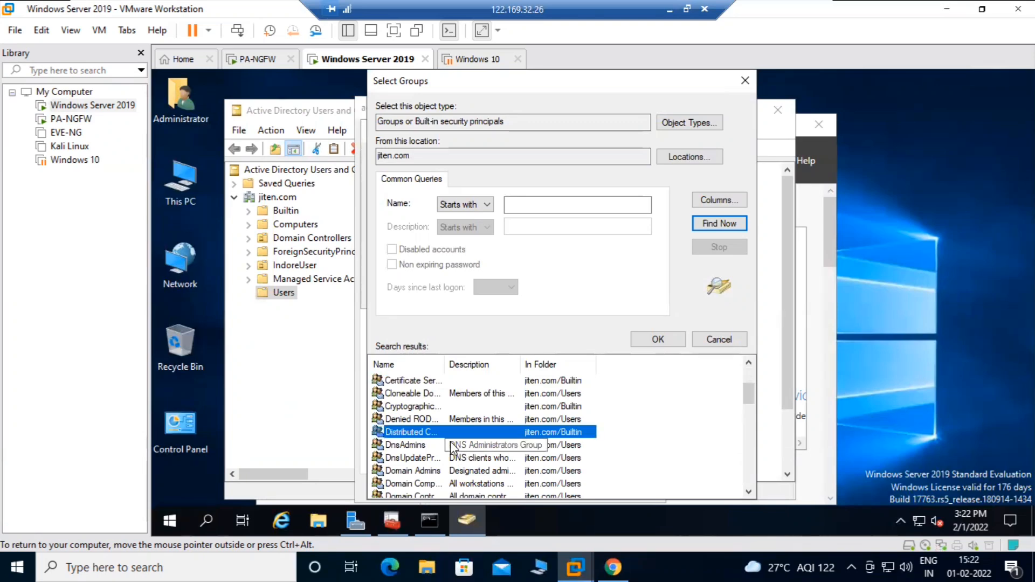
pyautogui.click(658, 339)
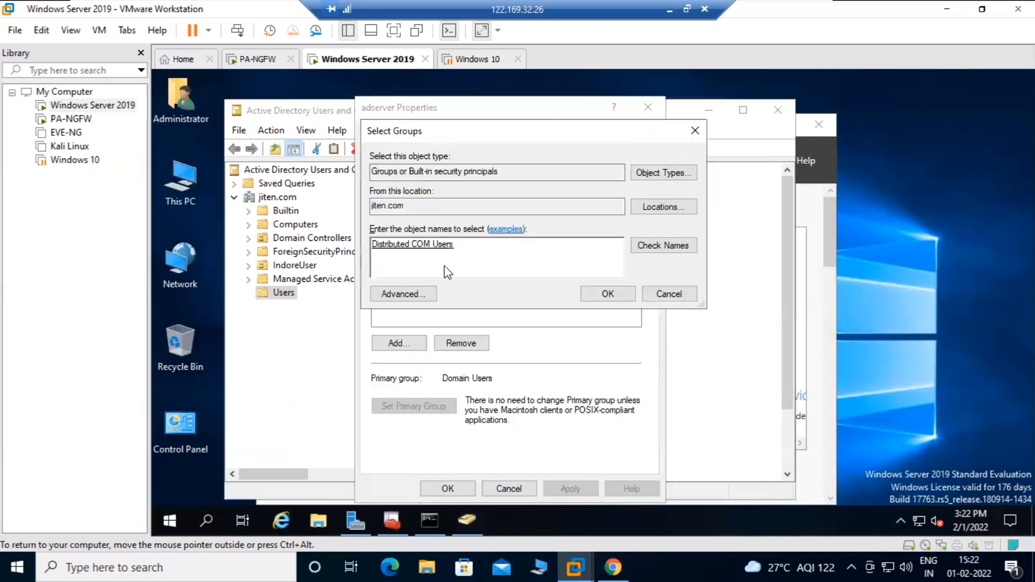
# Add Event Log Readers to adserver's chosen groups
pyautogui.click(416, 296)
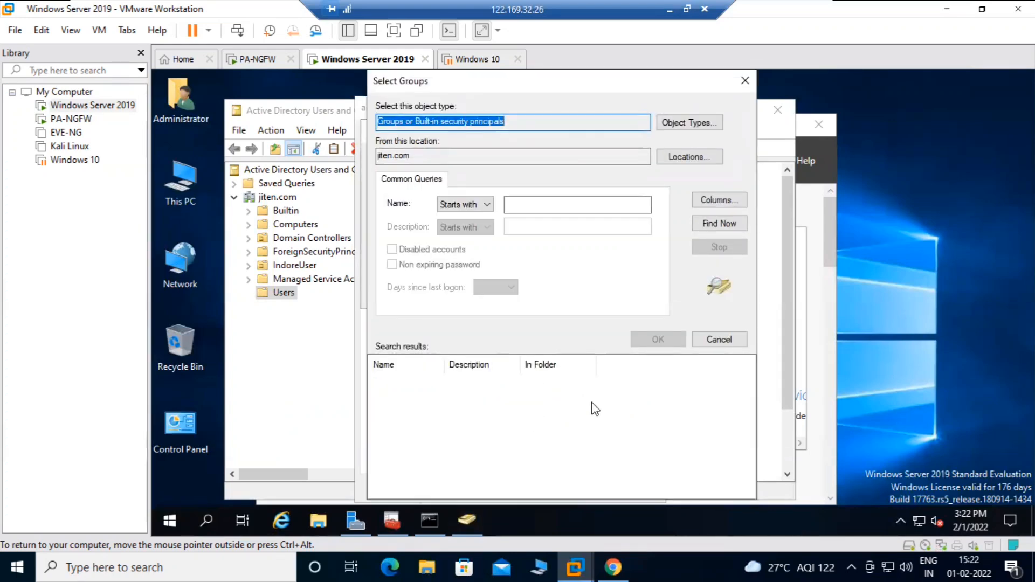
pyautogui.click(744, 223)
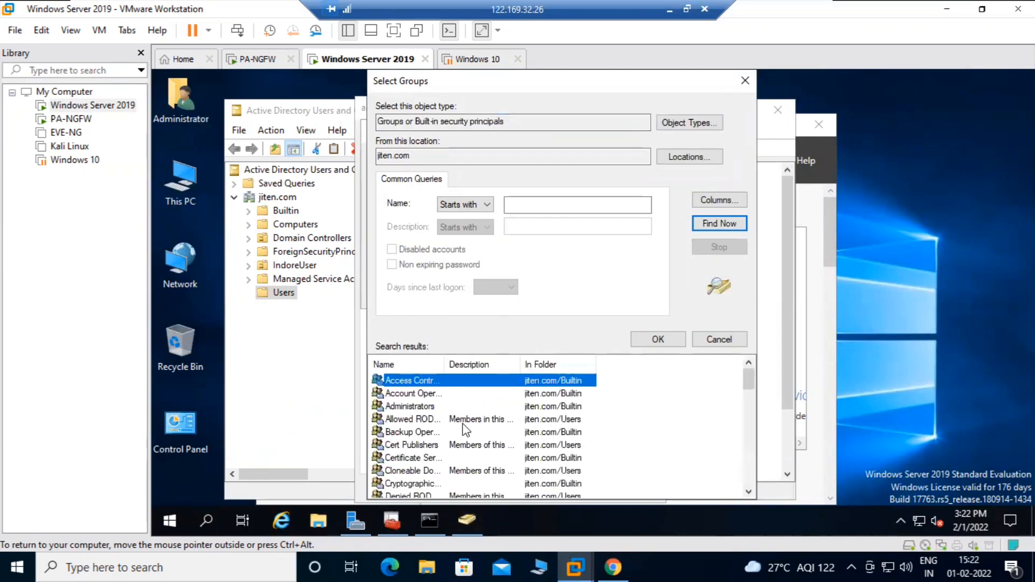
pyautogui.scroll(-2, 429, 433)
pyautogui.scroll(-1, 430, 437)
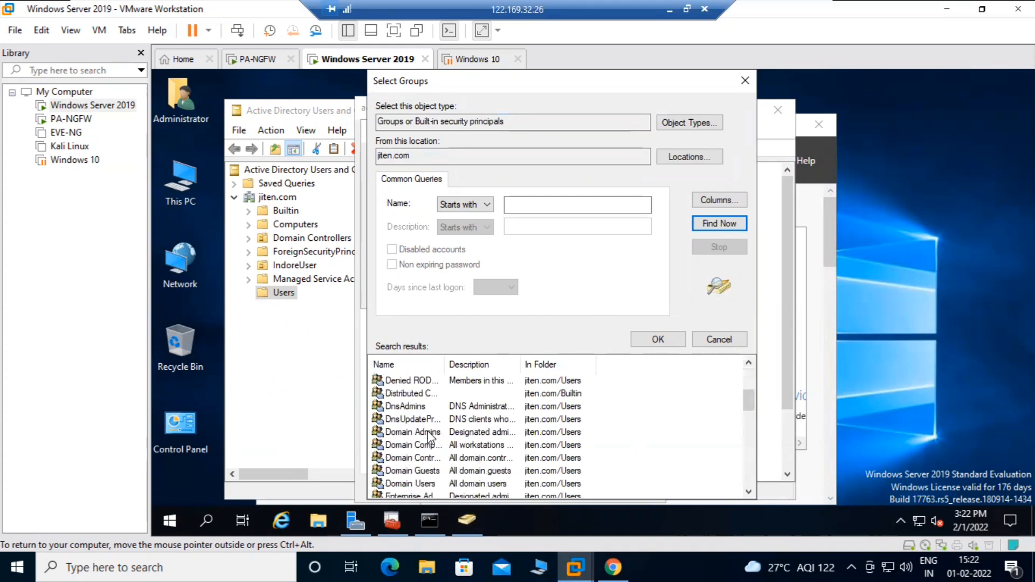
pyautogui.scroll(-1, 430, 438)
pyautogui.scroll(-2, 430, 437)
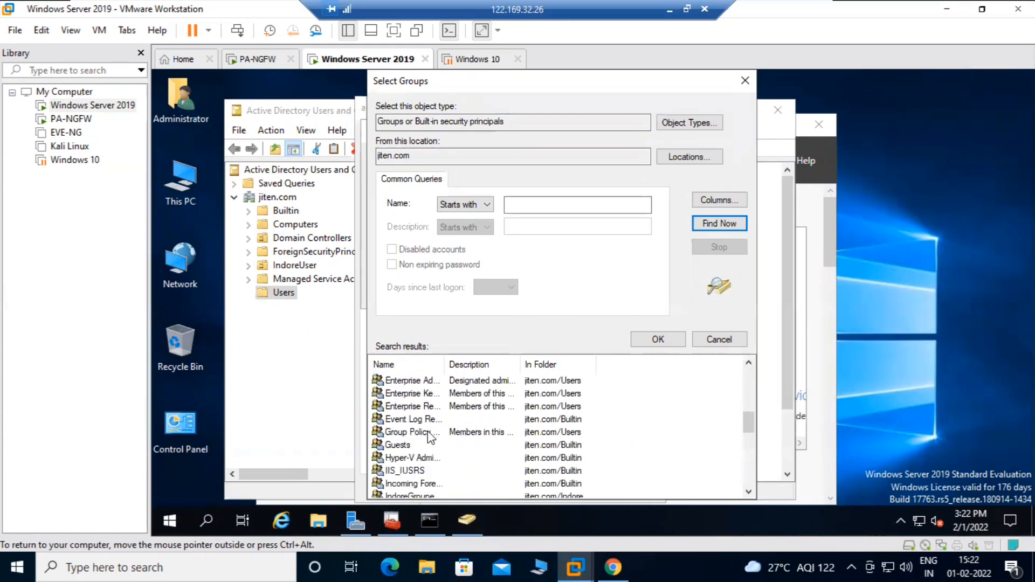
pyautogui.click(420, 418)
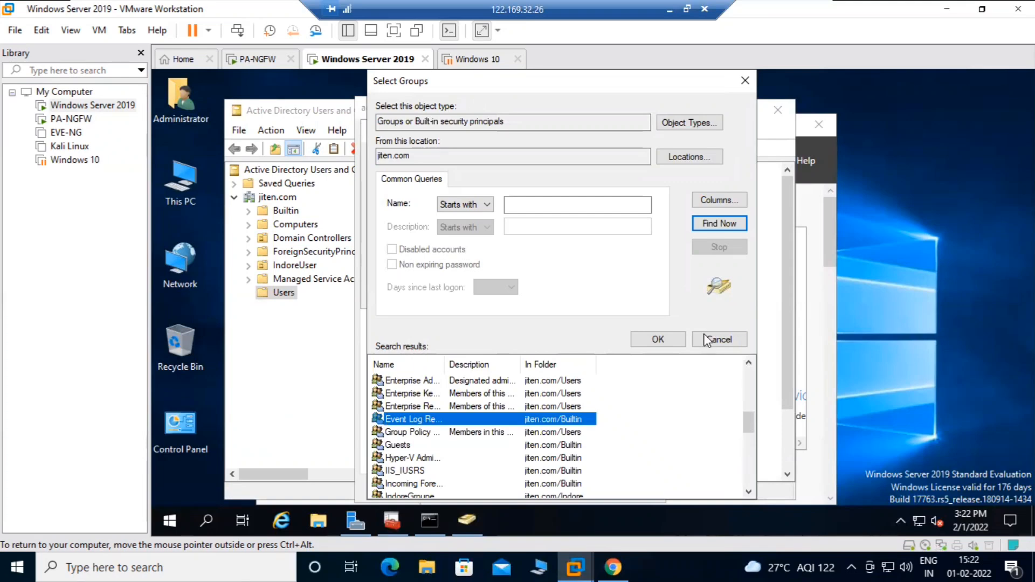
pyautogui.click(639, 340)
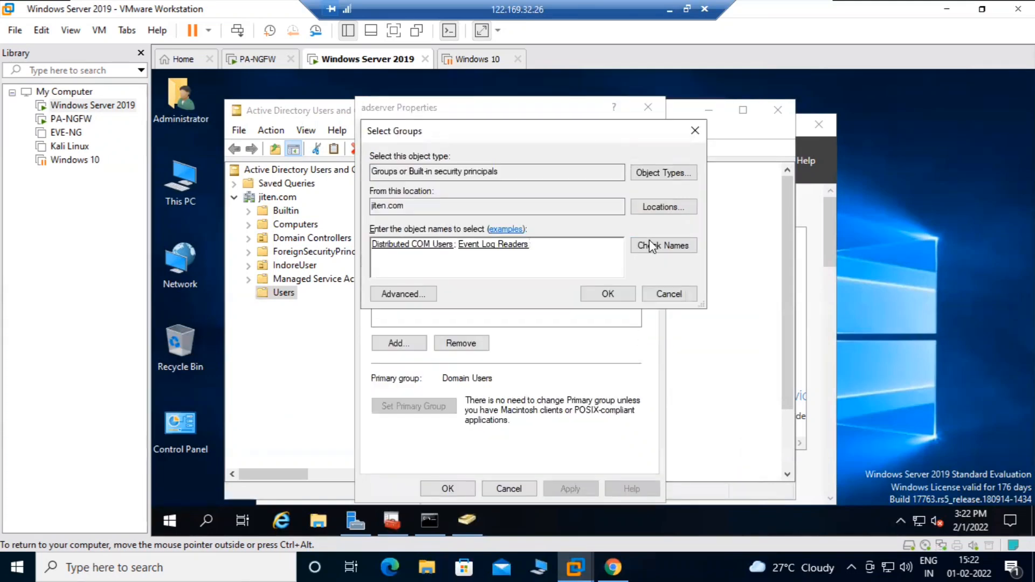
# Add Server Operators, confirm the memberships, and save adserver's properties
pyautogui.click(407, 295)
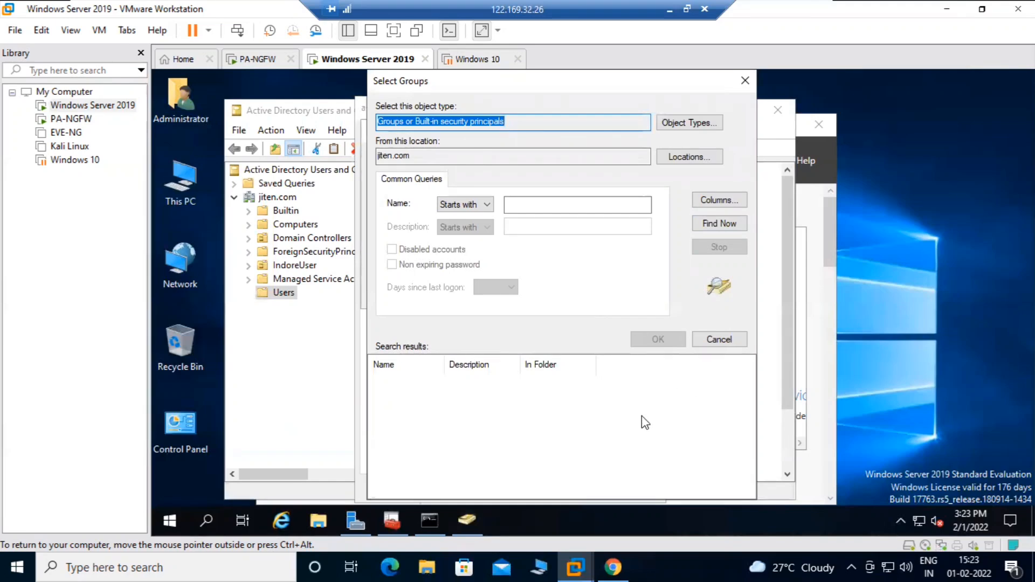
pyautogui.click(719, 223)
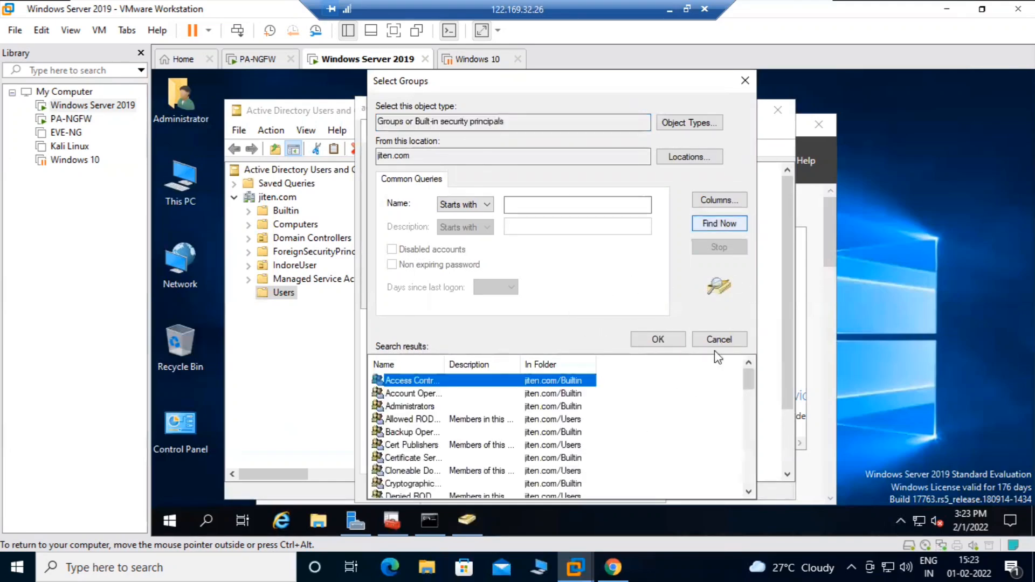
pyautogui.scroll(-4, 492, 431)
pyautogui.scroll(-9, 492, 418)
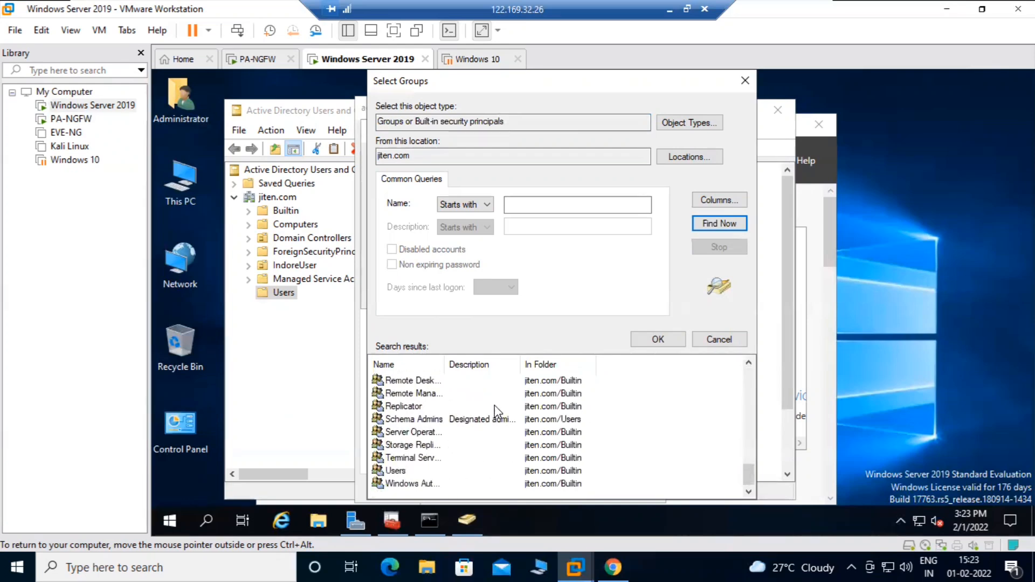
pyautogui.click(426, 434)
pyautogui.click(673, 336)
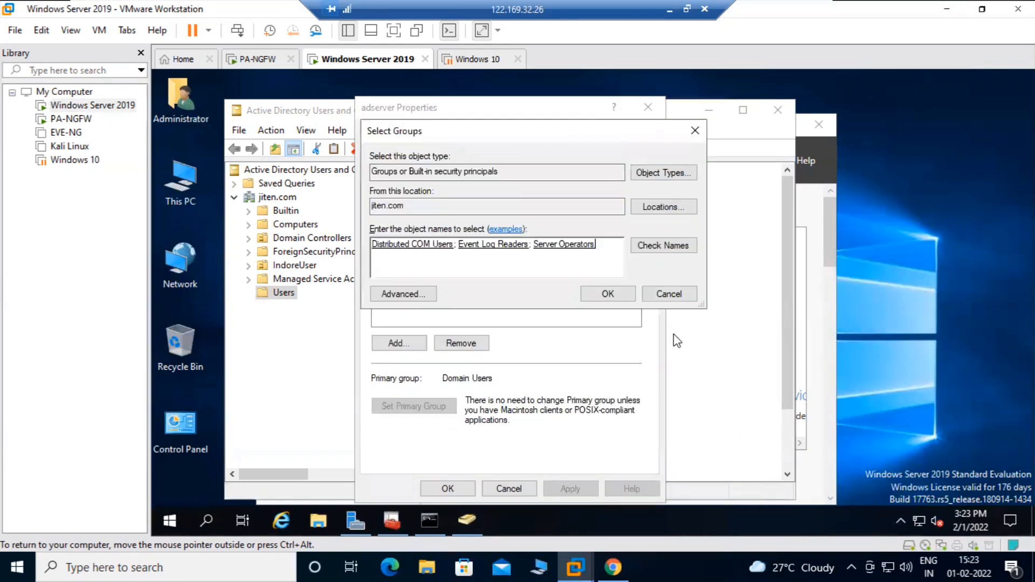
pyautogui.click(608, 294)
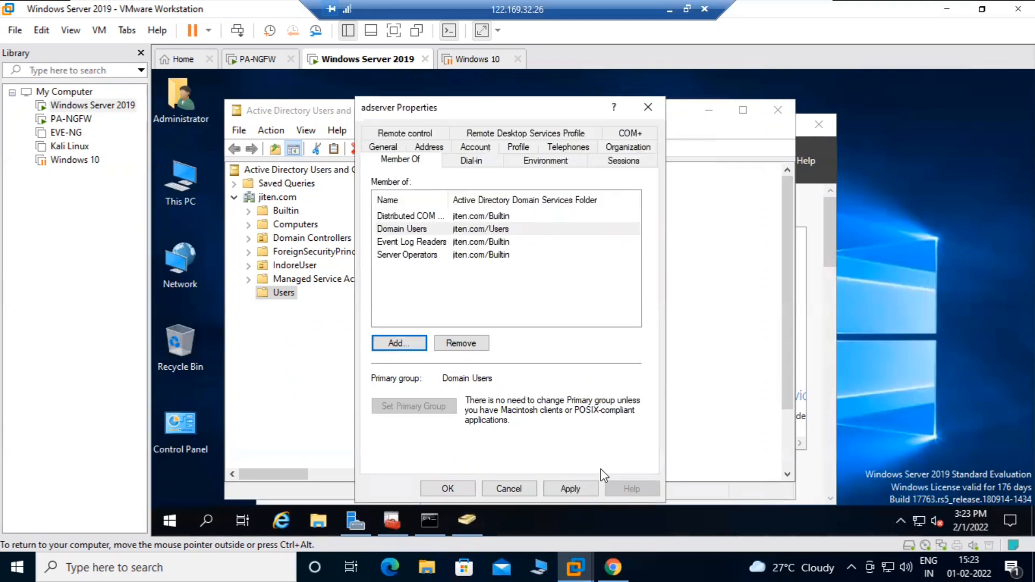
pyautogui.click(449, 490)
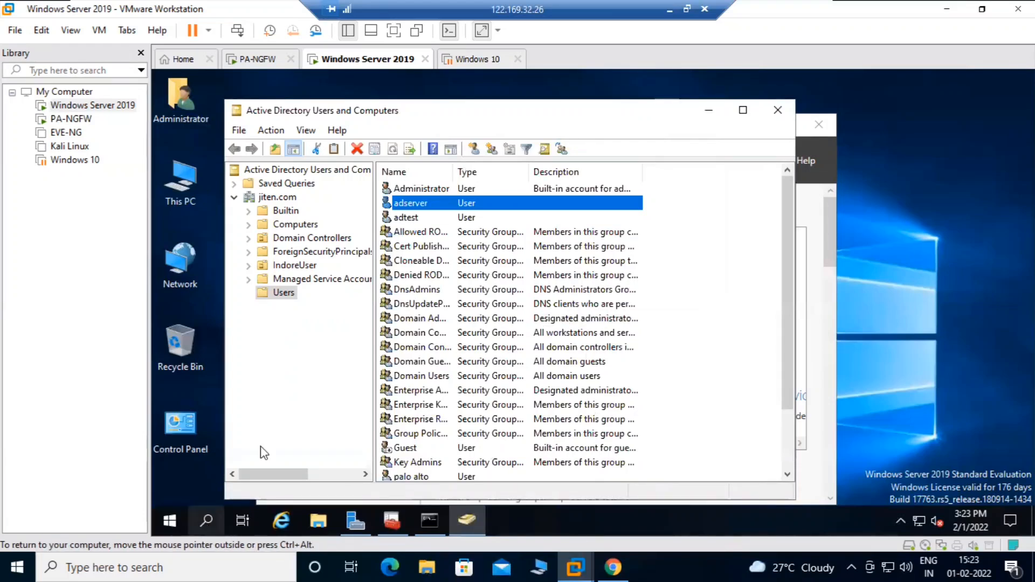
# Launch the WMI Control console from Run and open the WMI Control (Local) properties
pyautogui.click(205, 521)
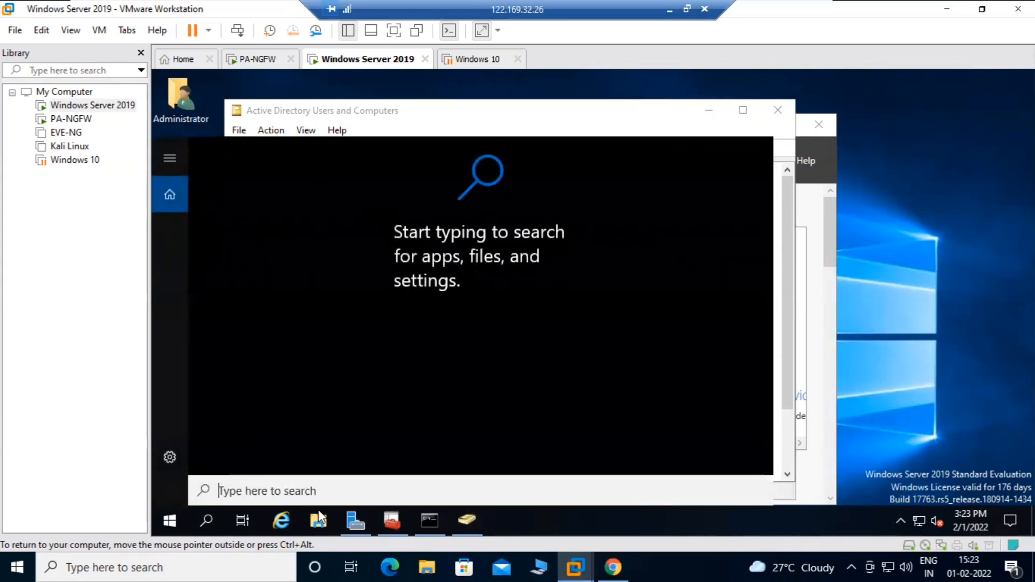
pyautogui.write('run')
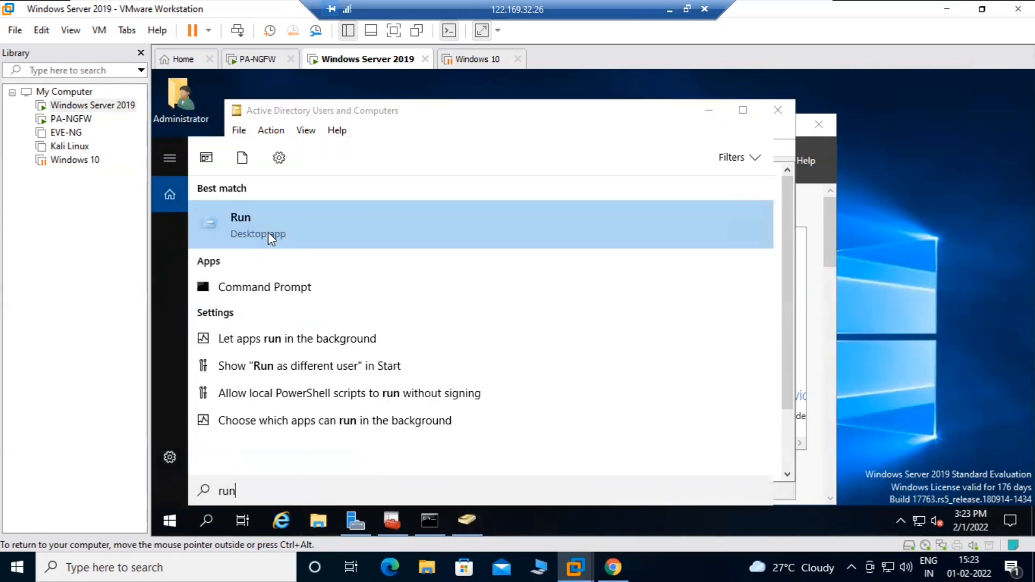
pyautogui.press('Return')
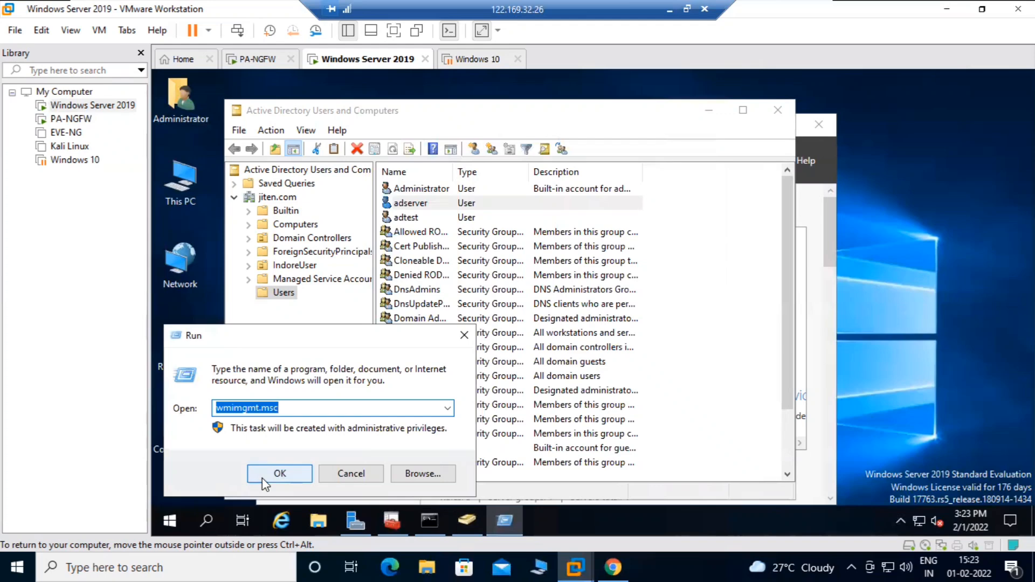
pyautogui.click(278, 473)
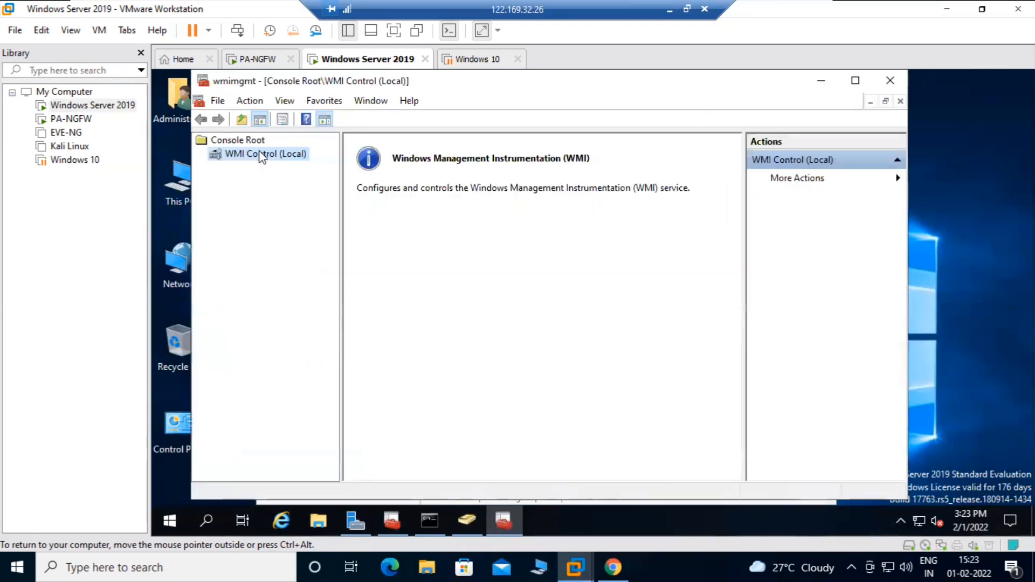
pyautogui.rightClick(261, 156)
pyautogui.click(305, 241)
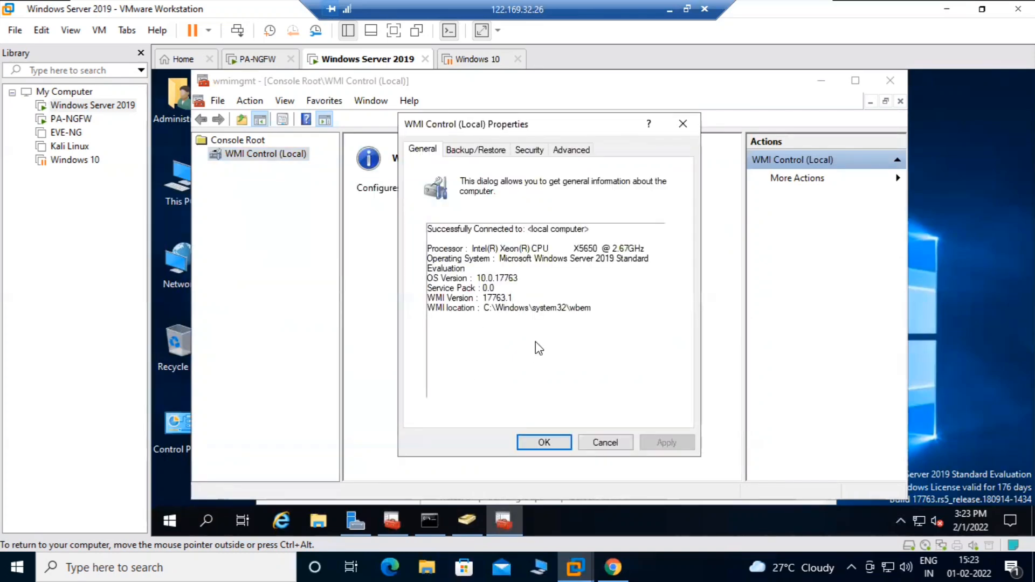
# Open security for the ROOT\CIMV2 namespace and add the adserver domain account
pyautogui.click(531, 150)
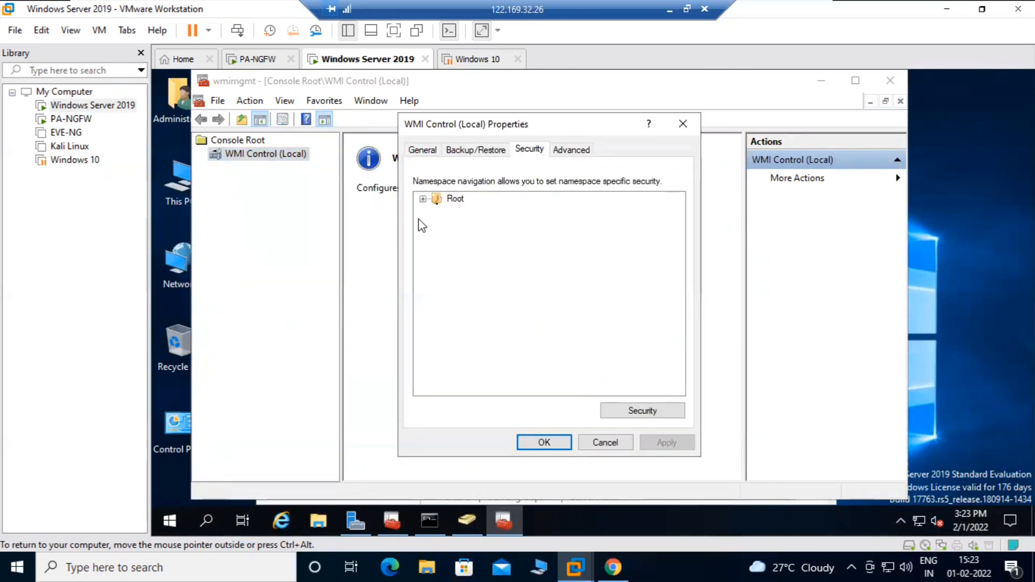
pyautogui.click(422, 198)
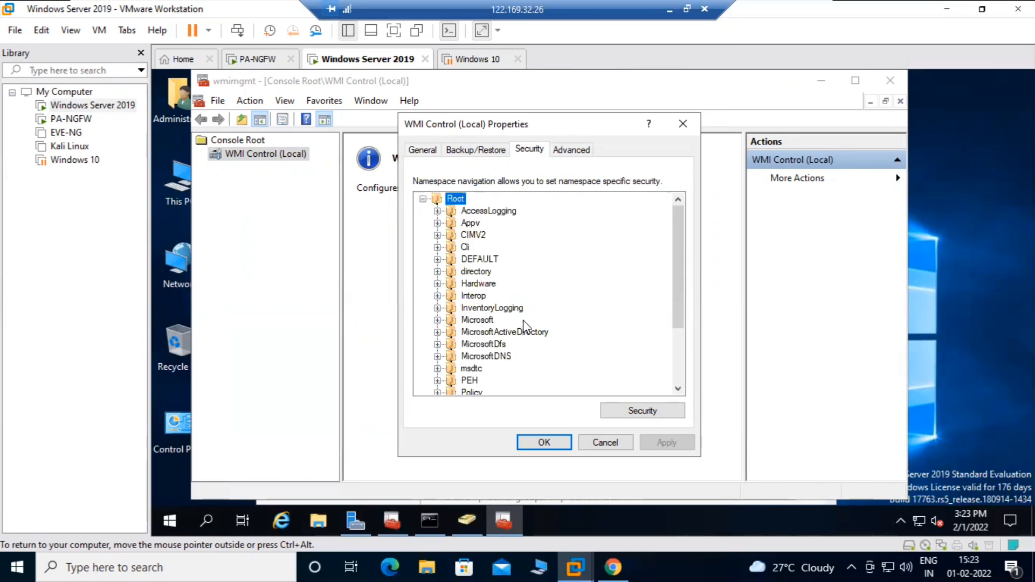
pyautogui.click(467, 225)
pyautogui.click(466, 236)
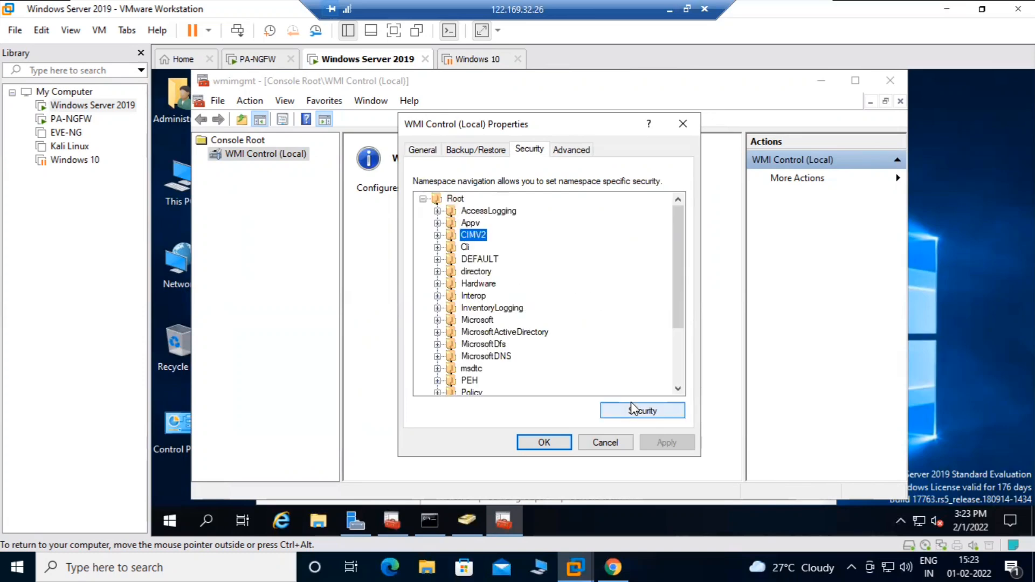
pyautogui.click(633, 408)
pyautogui.scroll(-1, 626, 266)
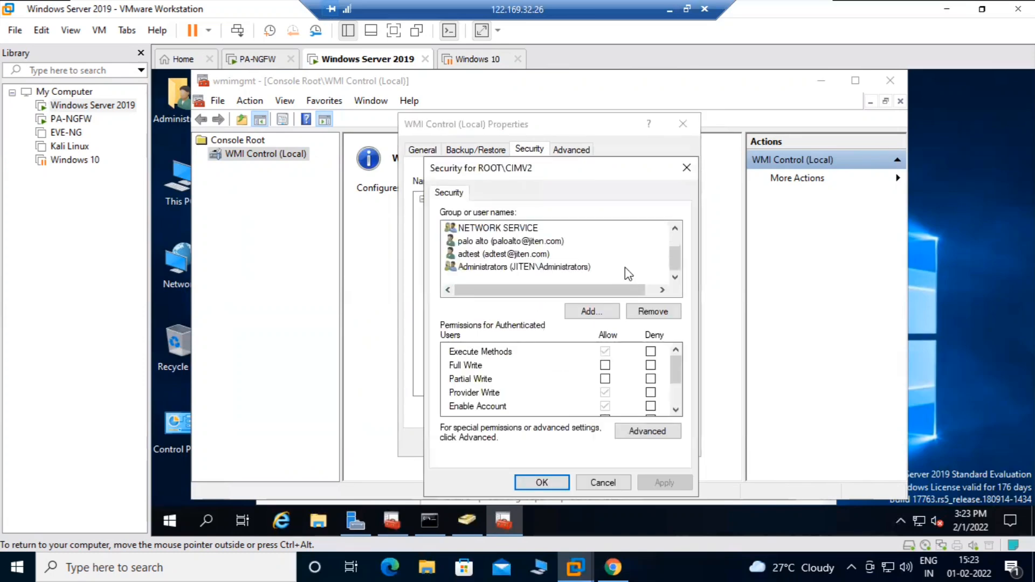
pyautogui.click(573, 312)
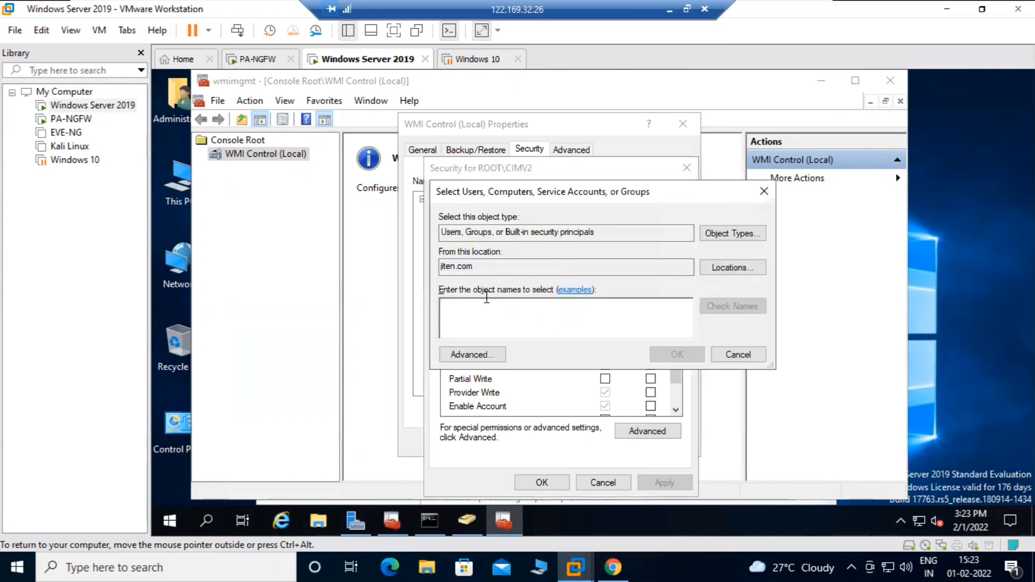
pyautogui.write('adserver')
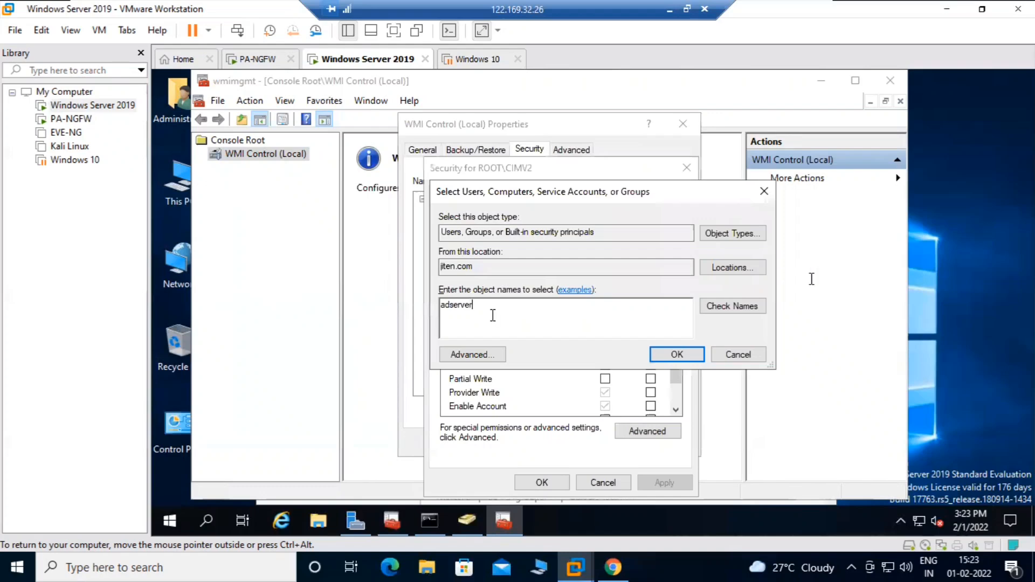
pyautogui.click(741, 305)
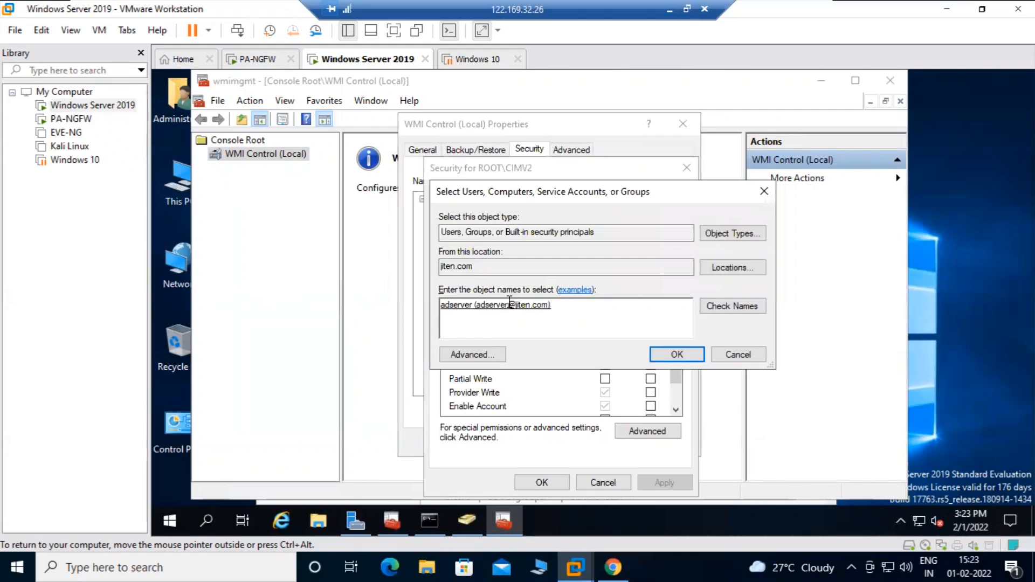
pyautogui.click(676, 354)
# Allow adserver Execute Methods, writes, Remote Enable, Read and Edit Security, then apply and close
pyautogui.click(605, 351)
pyautogui.click(605, 365)
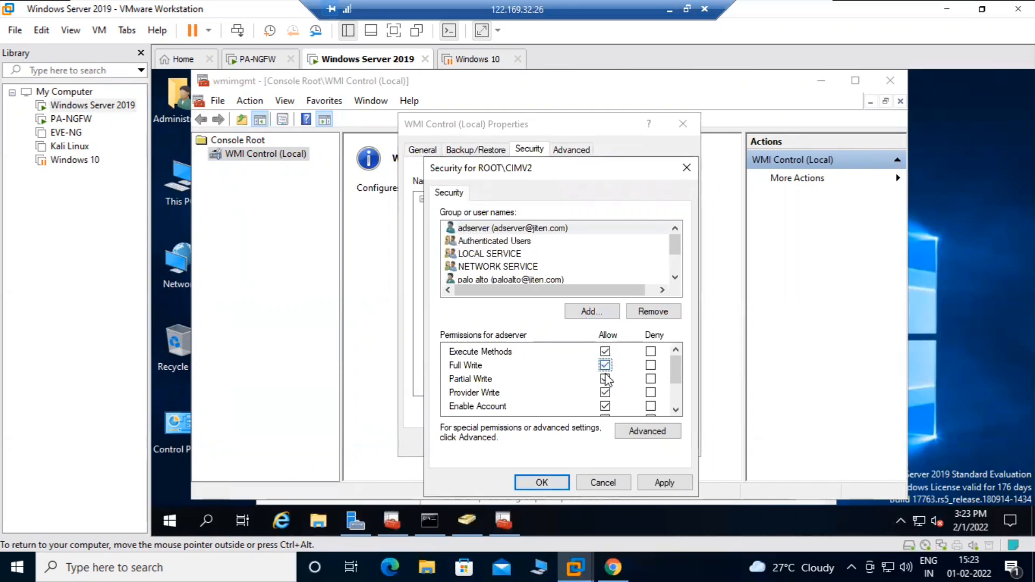
pyautogui.click(657, 476)
pyautogui.scroll(-2, 624, 398)
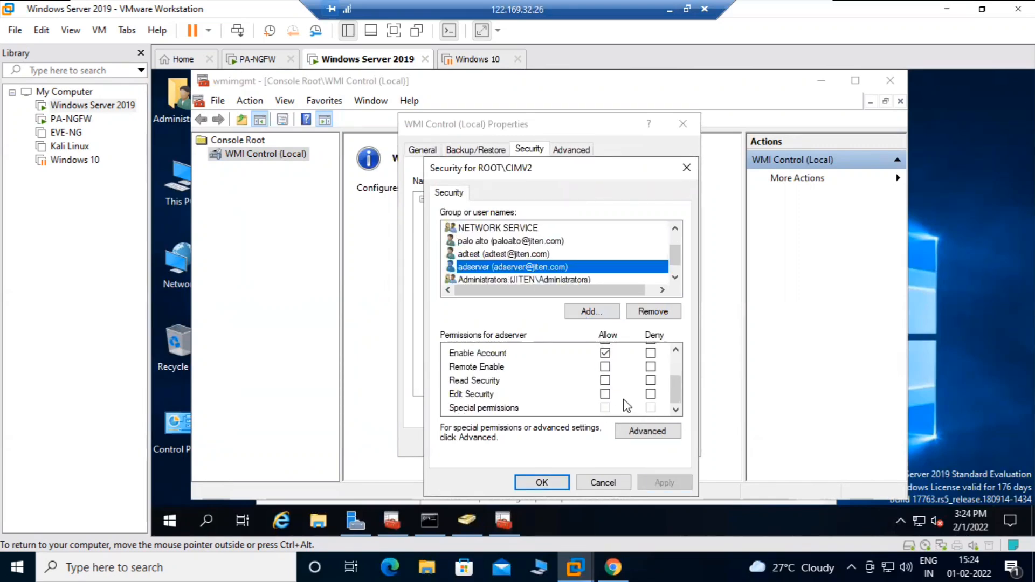
pyautogui.click(605, 366)
pyautogui.click(604, 379)
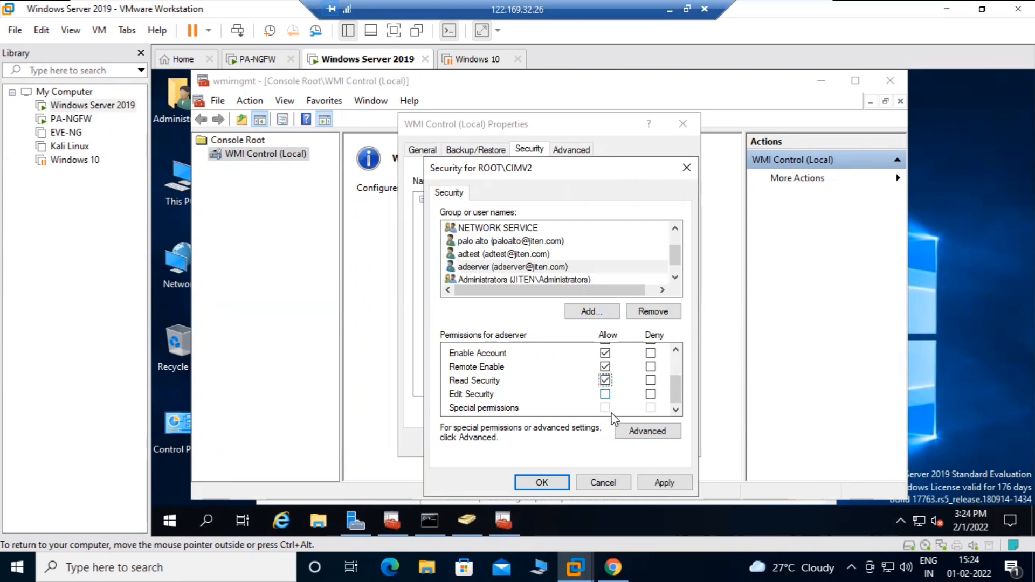
pyautogui.click(639, 483)
pyautogui.click(605, 393)
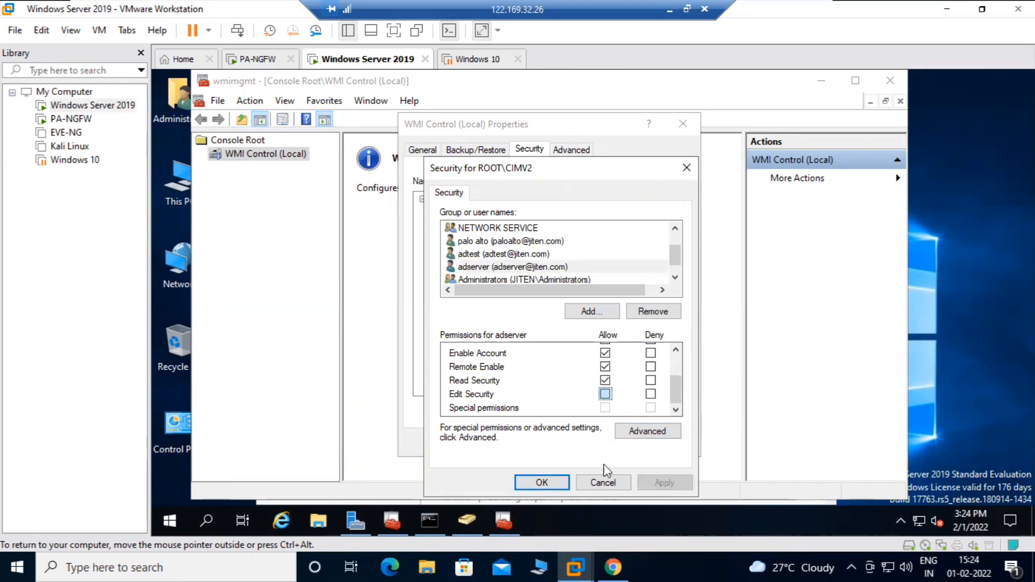
pyautogui.click(658, 481)
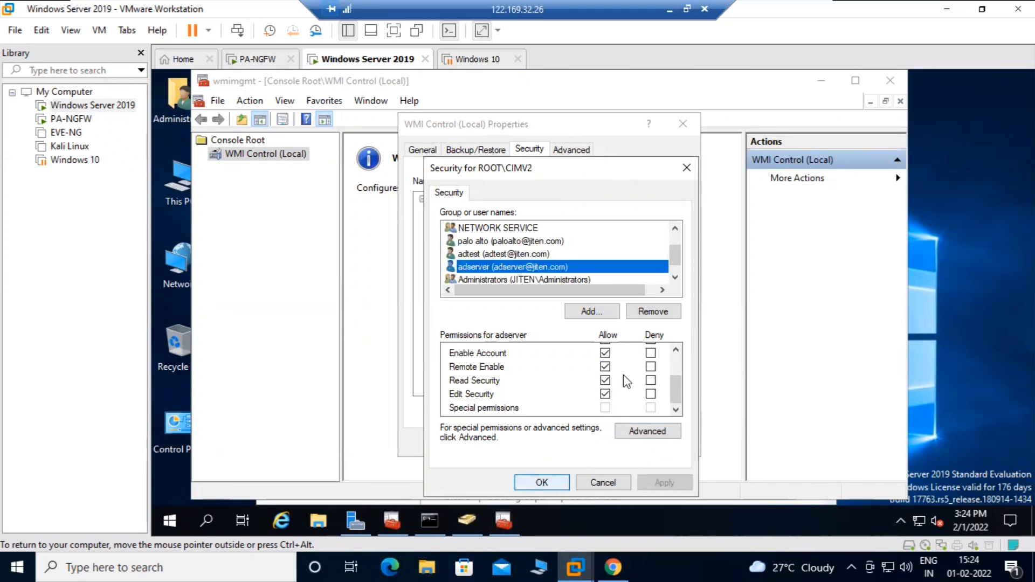
pyautogui.press('Return')
pyautogui.click(543, 441)
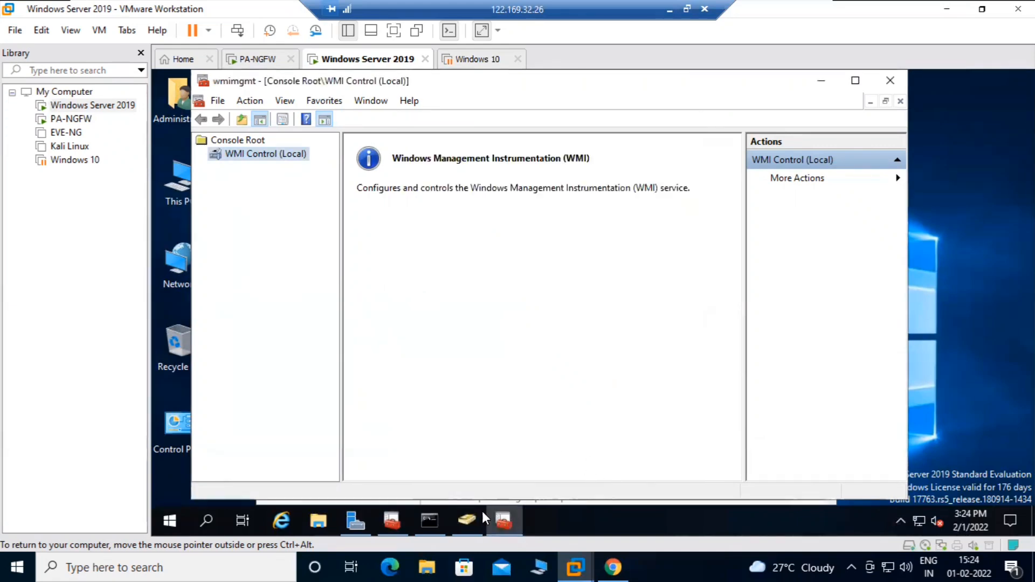
# Rerun gpupdate /force in the administrator Command Prompt, then switch to Chrome on the host
pyautogui.click(434, 518)
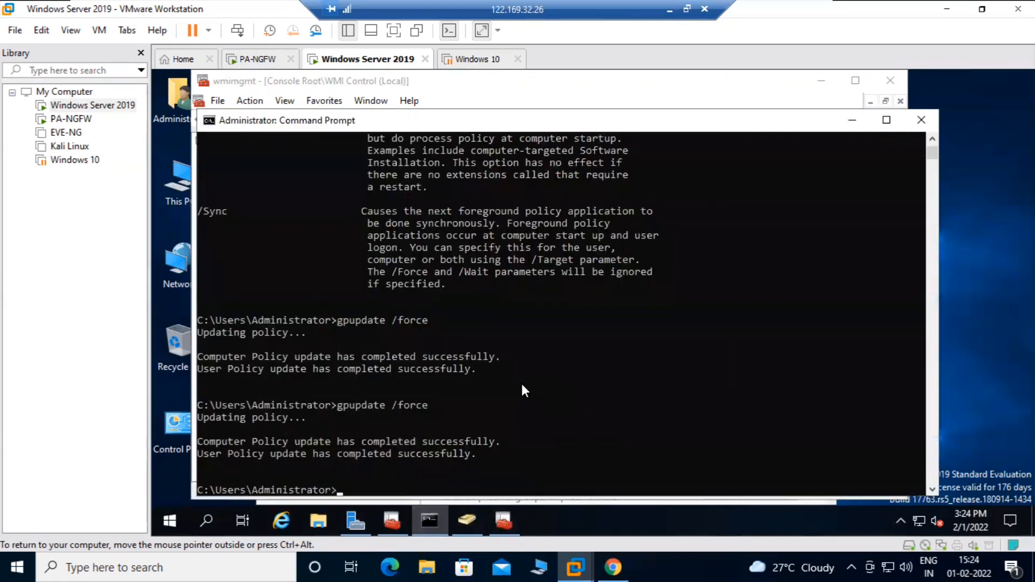
pyautogui.press('Up')
pyautogui.press('Return')
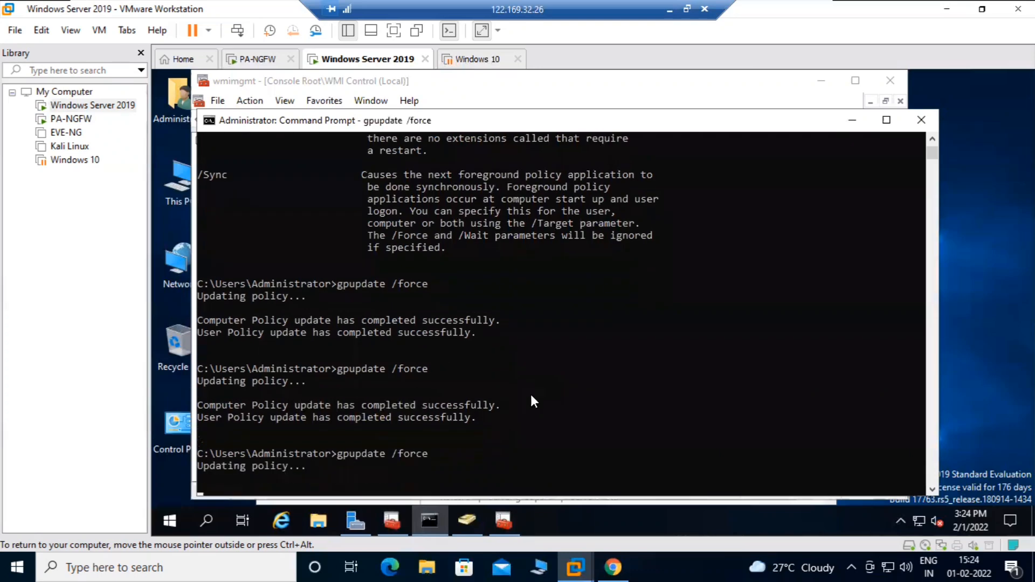
pyautogui.click(852, 120)
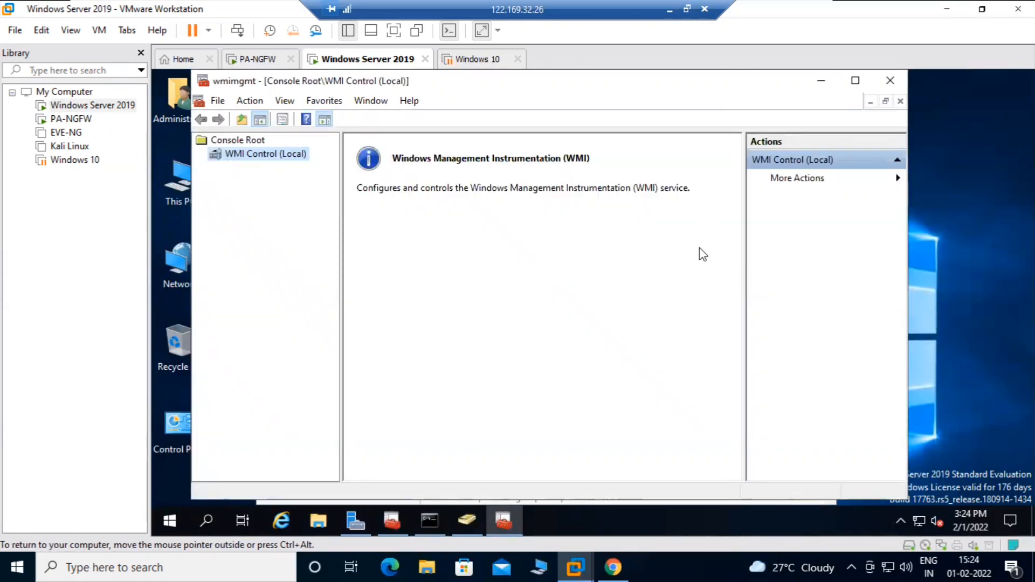
pyautogui.click(618, 555)
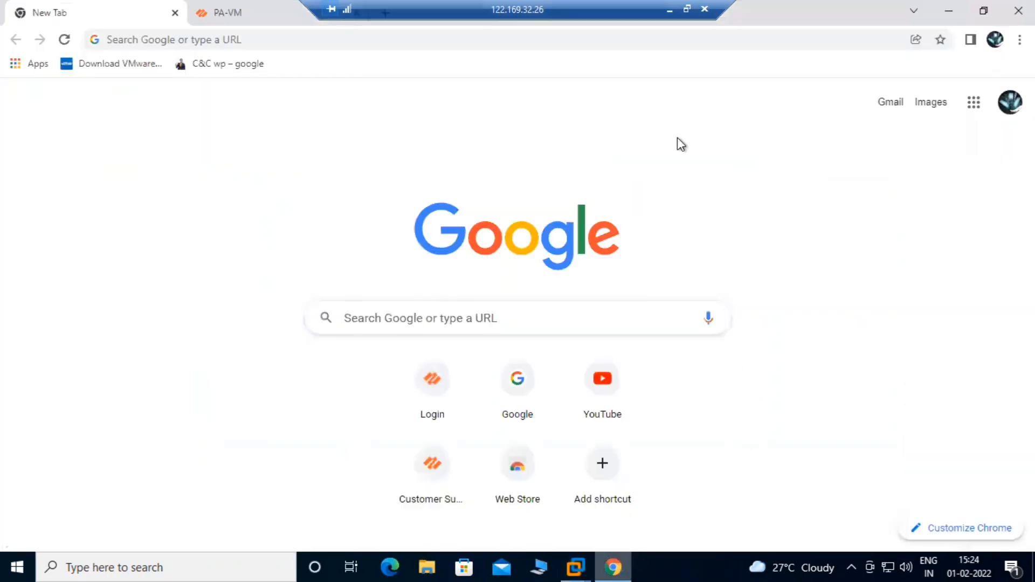
# Re-save the LDAP-Server profile under Device > Server Profiles > LDAP, then return to User Identification
pyautogui.click(208, 9)
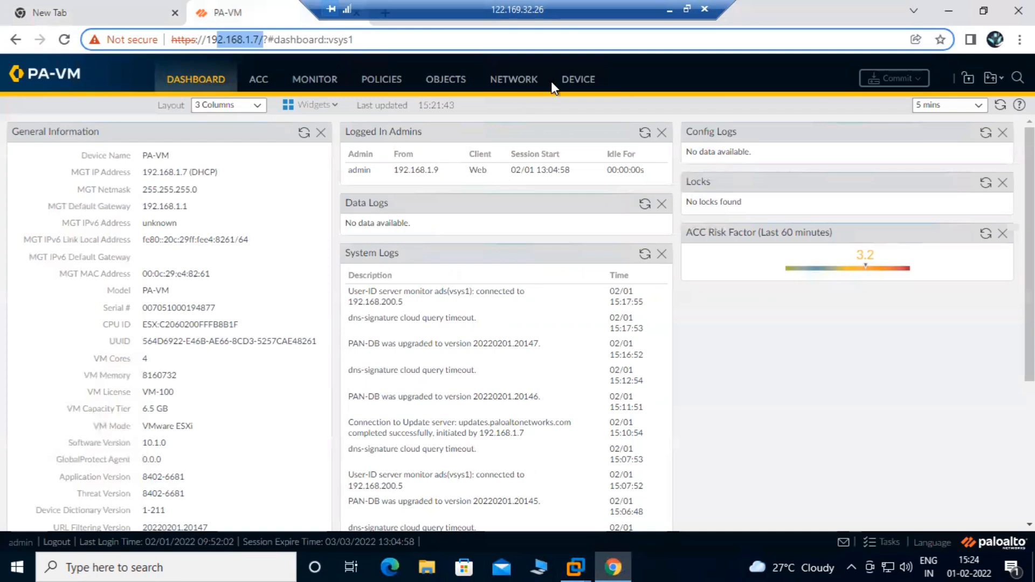
pyautogui.click(574, 80)
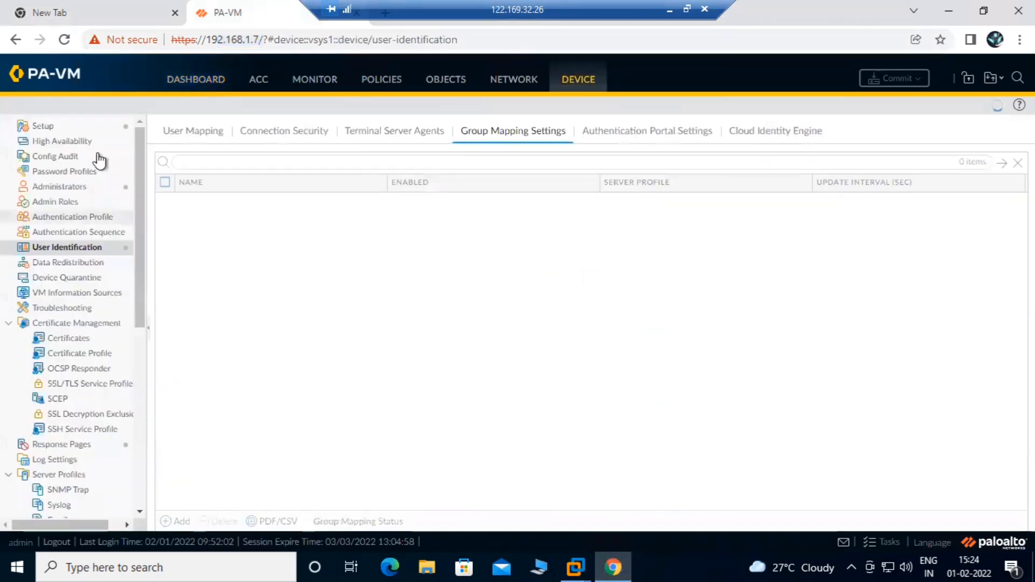
pyautogui.scroll(-6, 120, 364)
pyautogui.scroll(4, 108, 411)
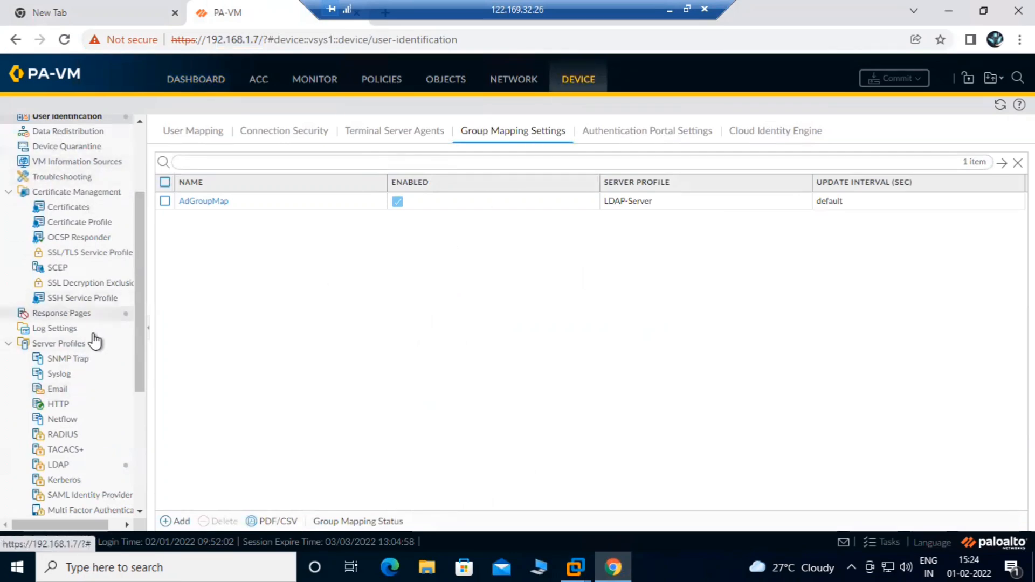
pyautogui.scroll(-3, 64, 332)
pyautogui.click(63, 192)
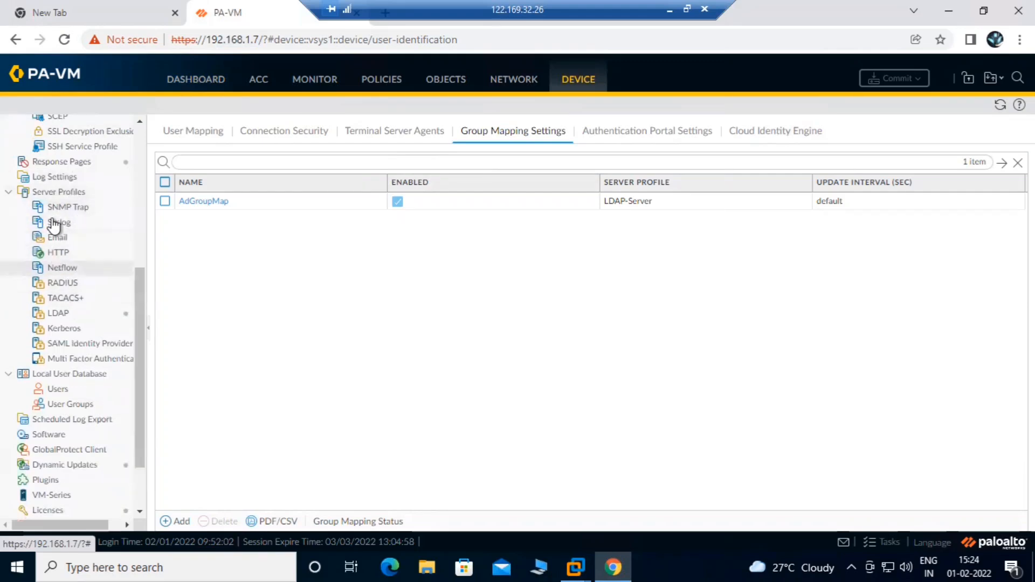
pyautogui.click(60, 313)
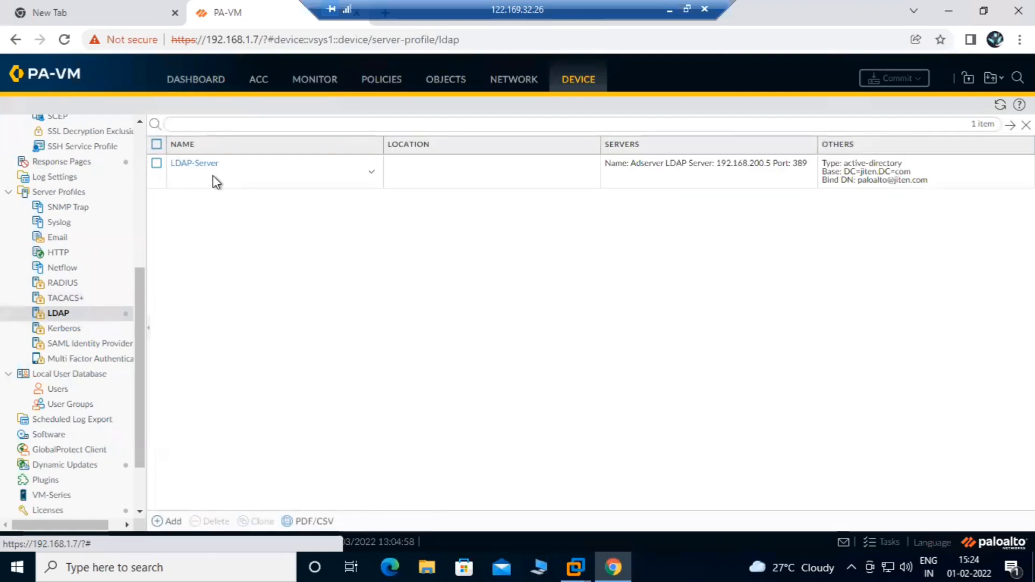
pyautogui.click(197, 164)
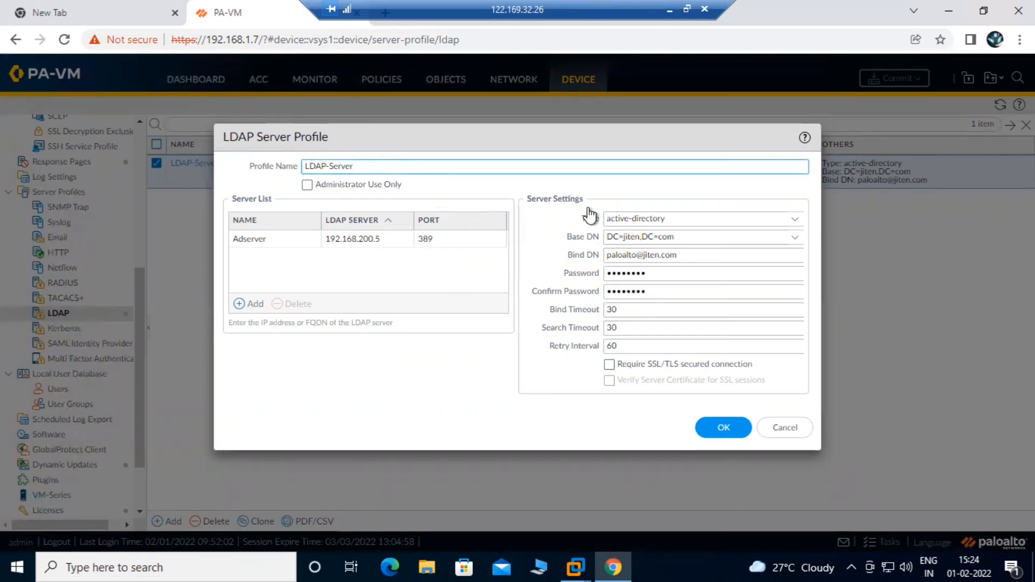
pyautogui.click(722, 427)
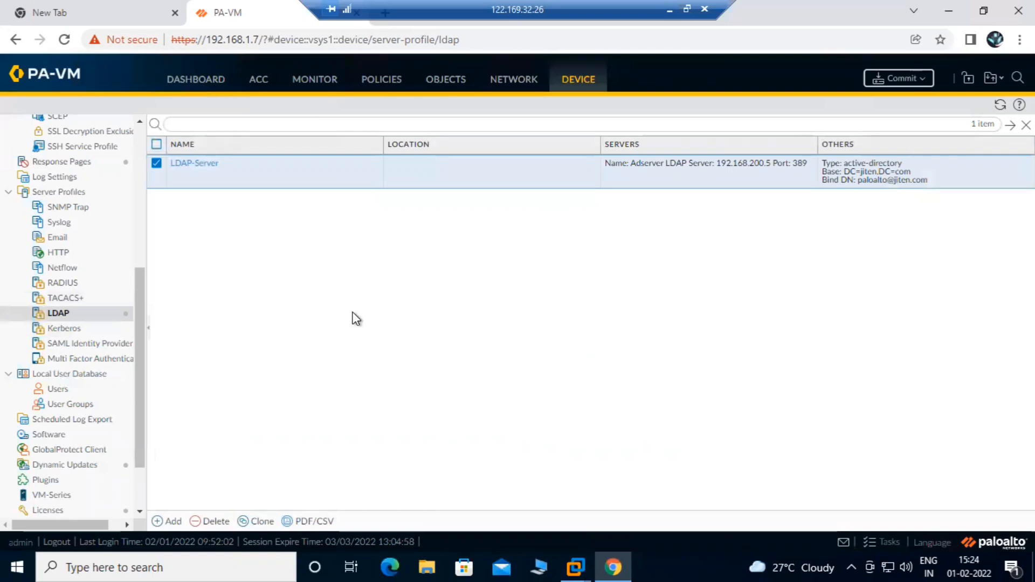
pyautogui.scroll(5, 108, 238)
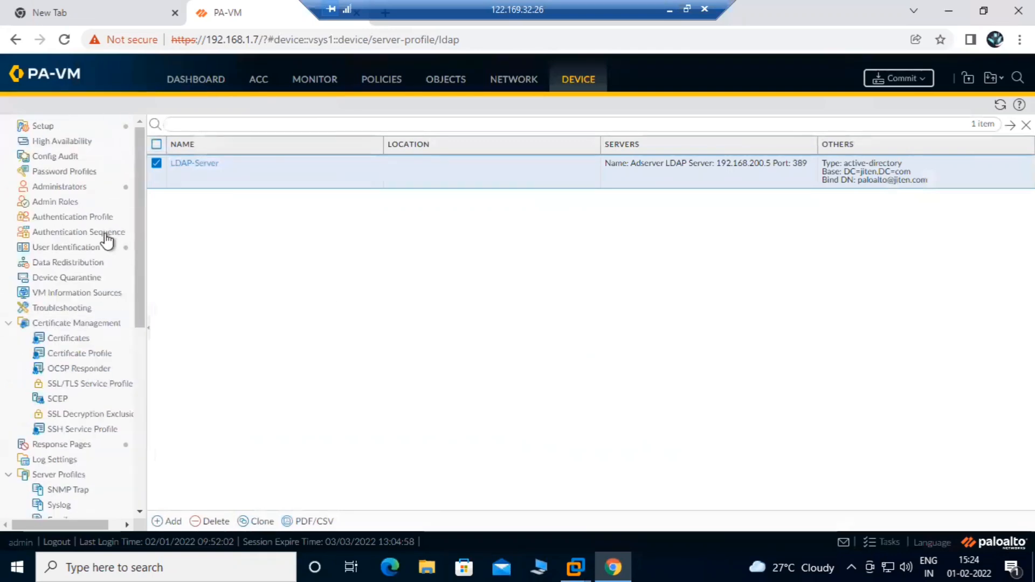
pyautogui.click(52, 248)
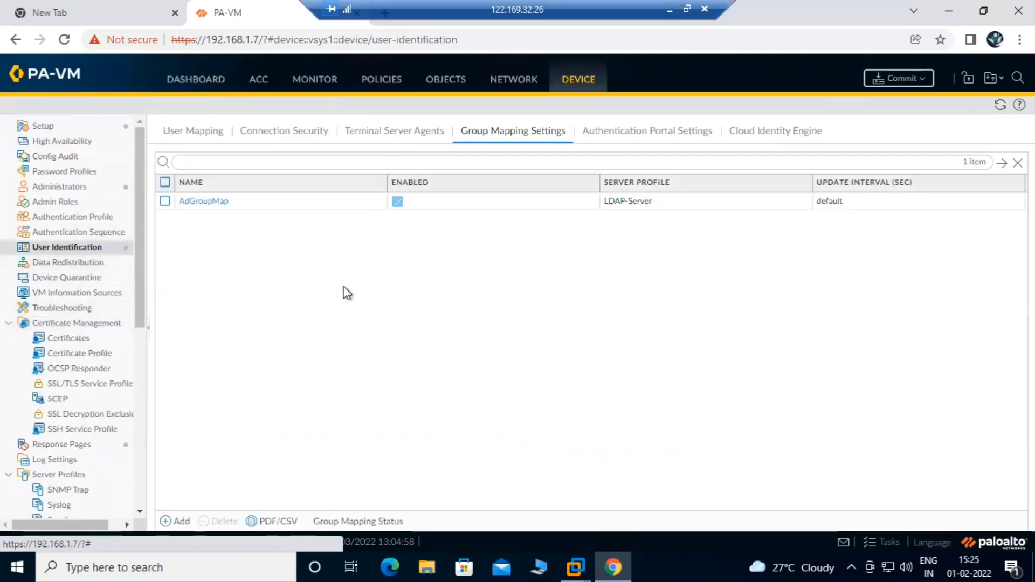
# Review the ads monitored server's settings under User Mapping and close without changes
pyautogui.click(215, 143)
pyautogui.scroll(-3, 464, 338)
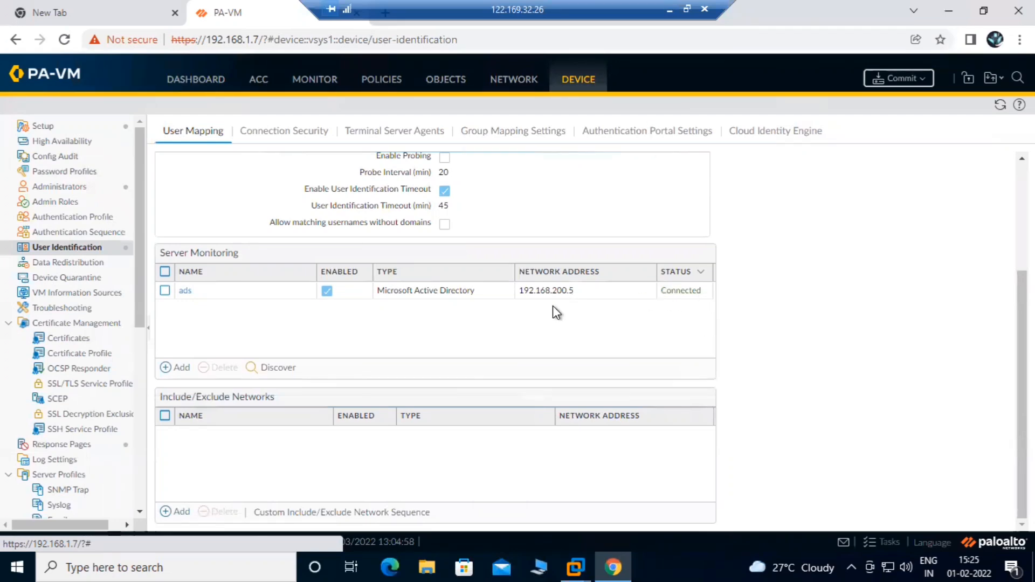
pyautogui.click(185, 291)
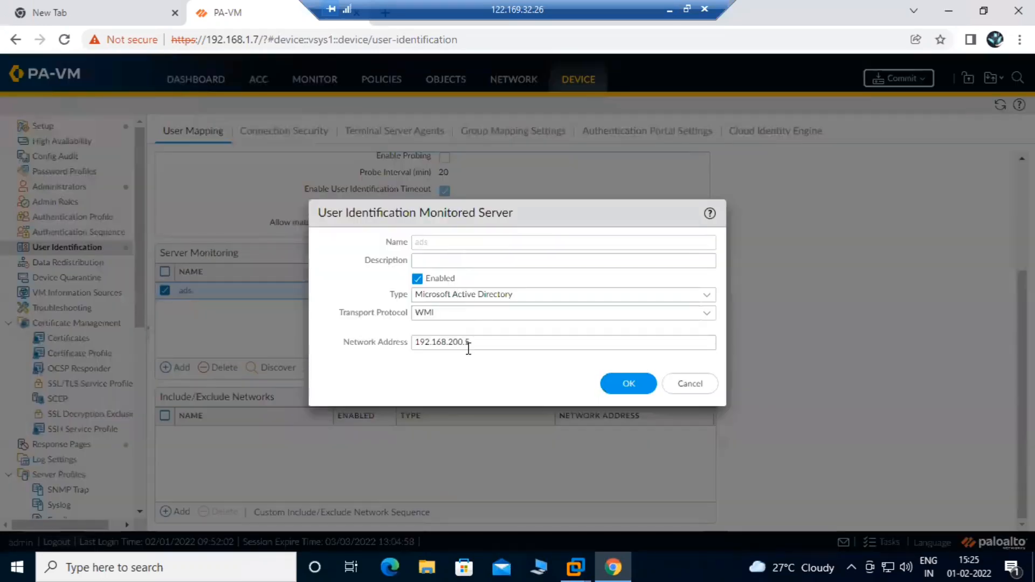
pyautogui.moveTo(487, 337); pyautogui.dragTo(437, 336)
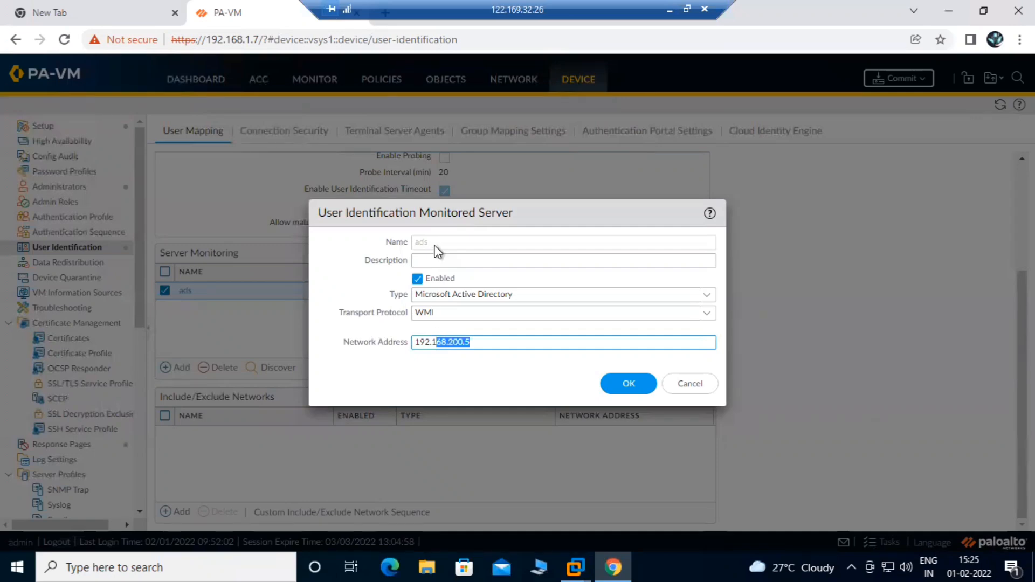
pyautogui.click(491, 342)
pyautogui.click(691, 384)
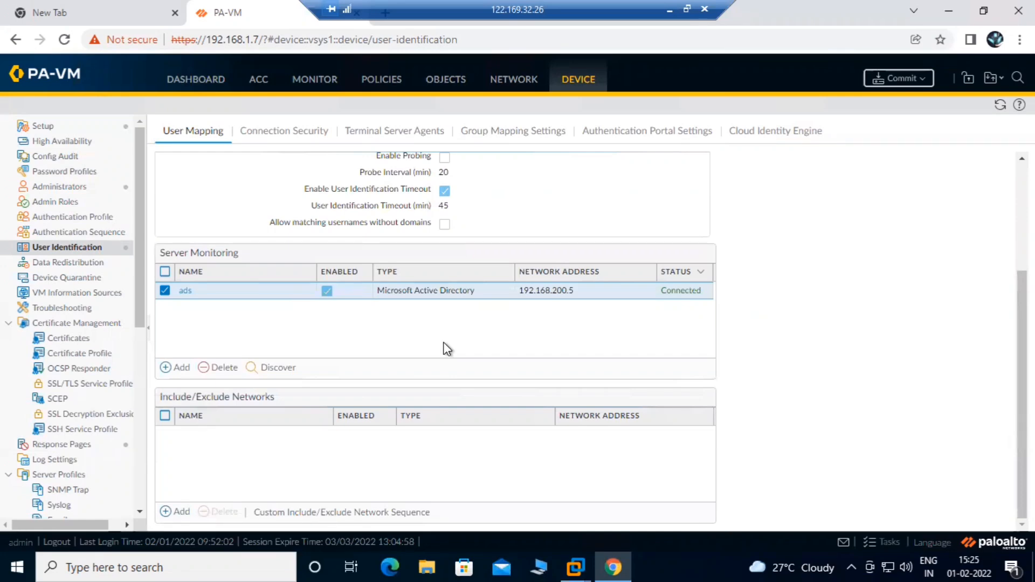
# Start a new monitored server entry with WMI transport, then discard it
pyautogui.click(173, 369)
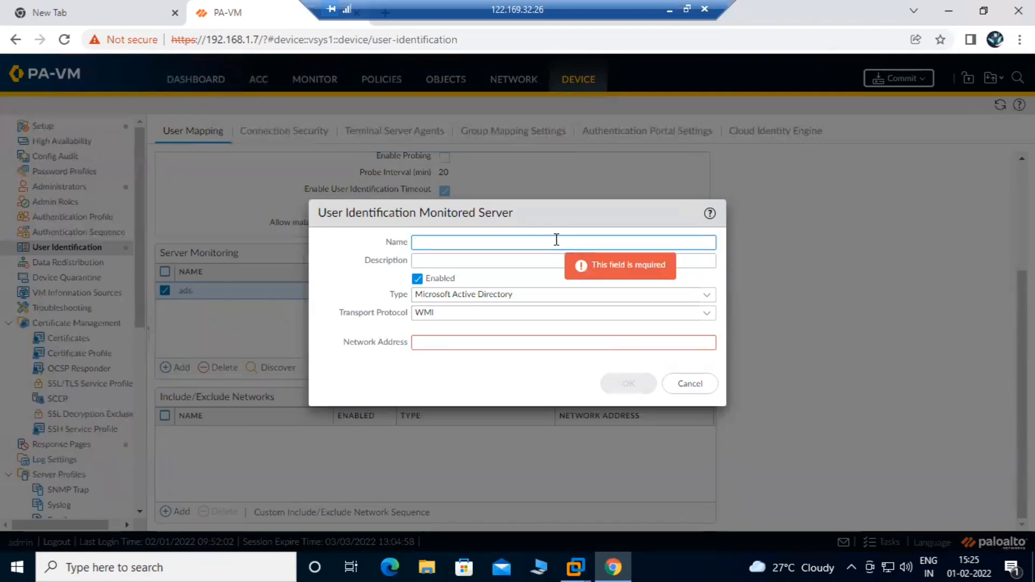
pyautogui.write('monotor')
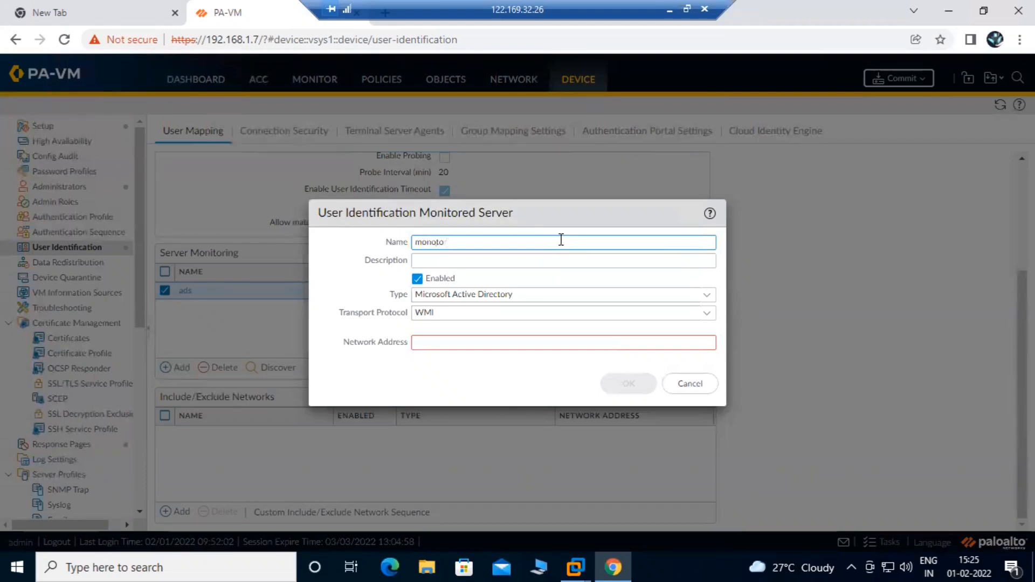
pyautogui.press('BackSpace')
pyautogui.press('BackSpace')
pyautogui.press('BackSpace')
pyautogui.press('BackSpace')
pyautogui.press('BackSpace')
pyautogui.press('BackSpace')
pyautogui.click(707, 314)
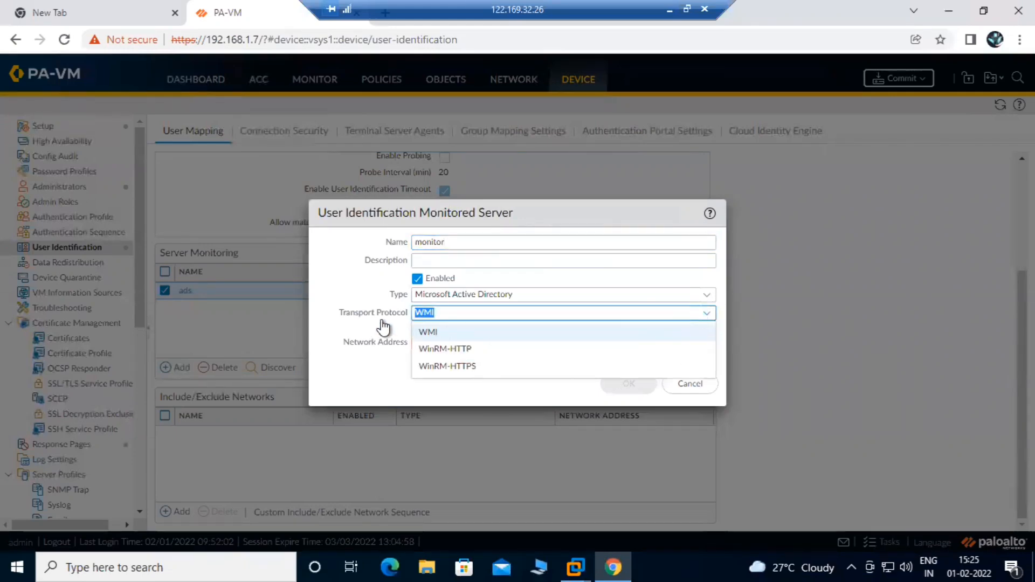
pyautogui.click(473, 344)
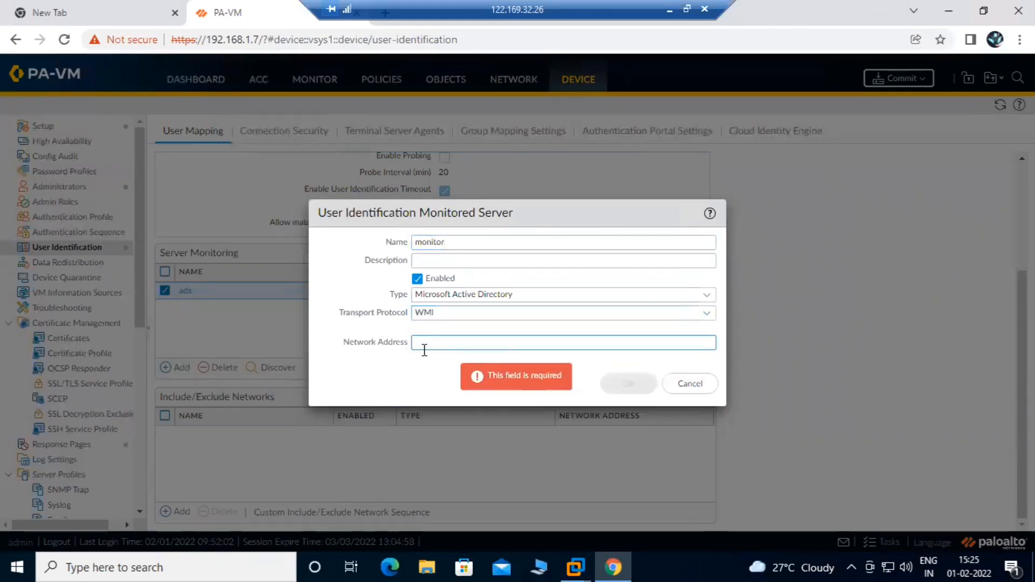
pyautogui.click(696, 386)
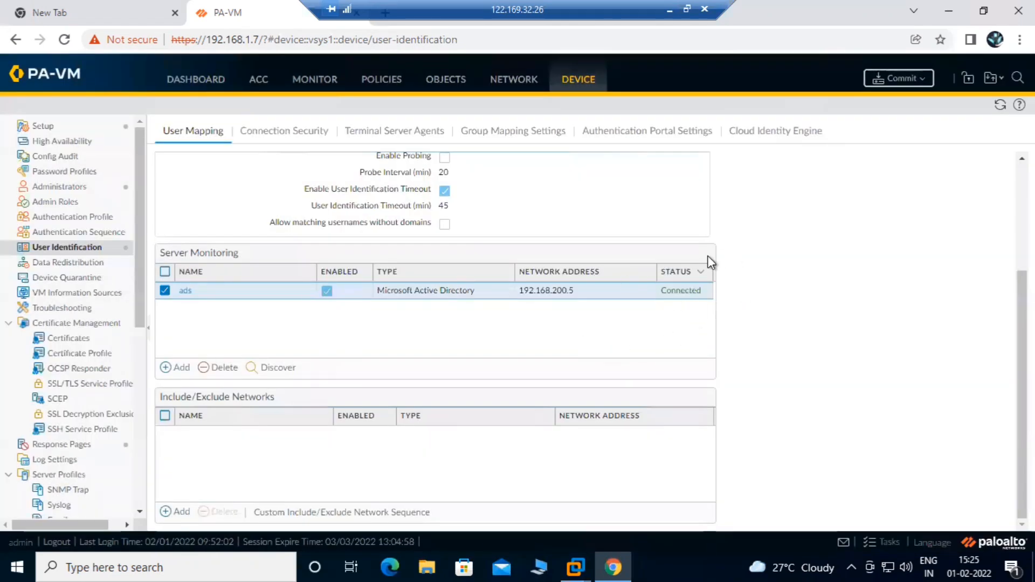
# Check the User-ID Agent Setup server monitor account, cancel, and move to Group Mapping Settings
pyautogui.scroll(3, 669, 396)
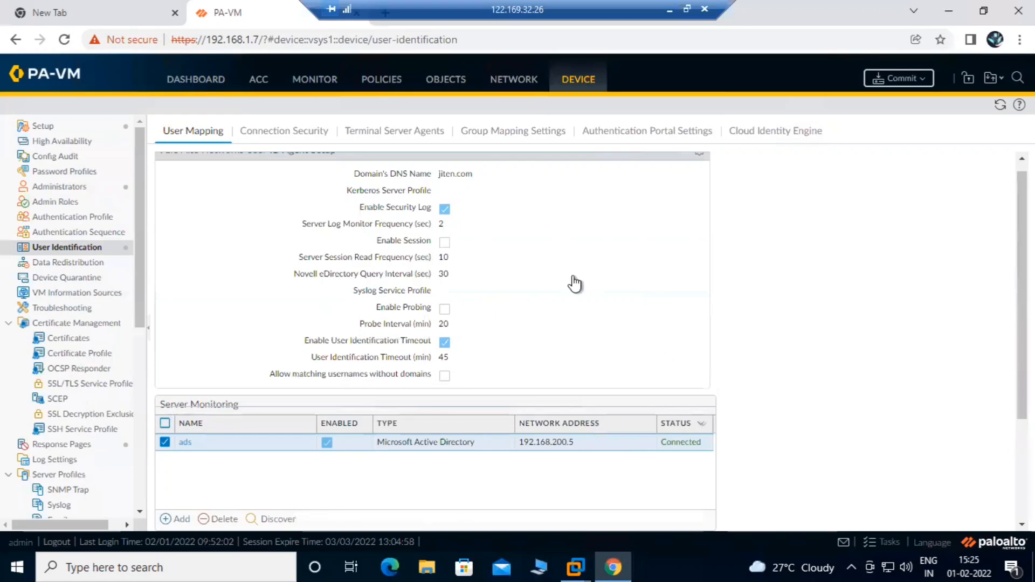
pyautogui.scroll(1, 449, 199)
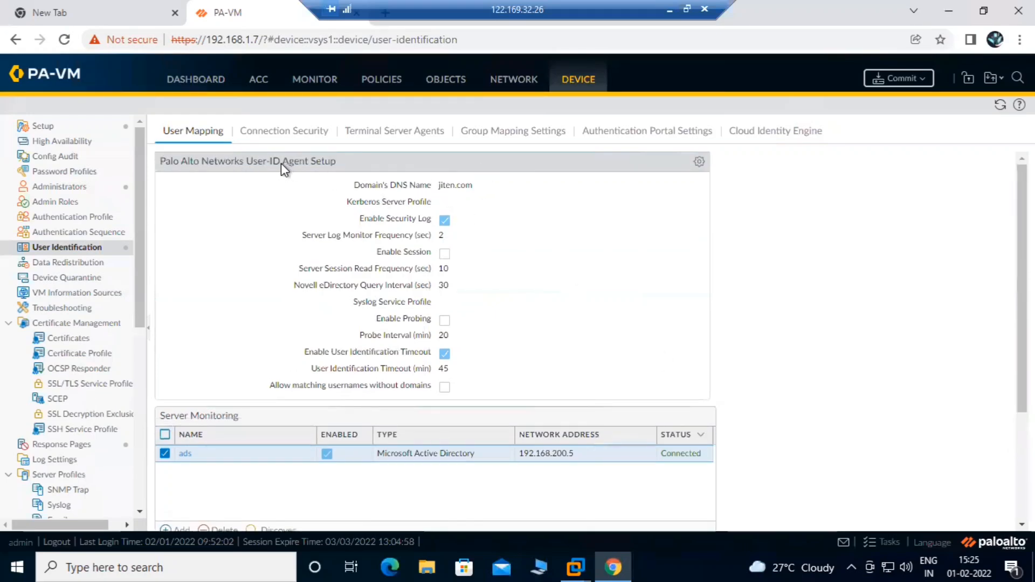
pyautogui.click(699, 161)
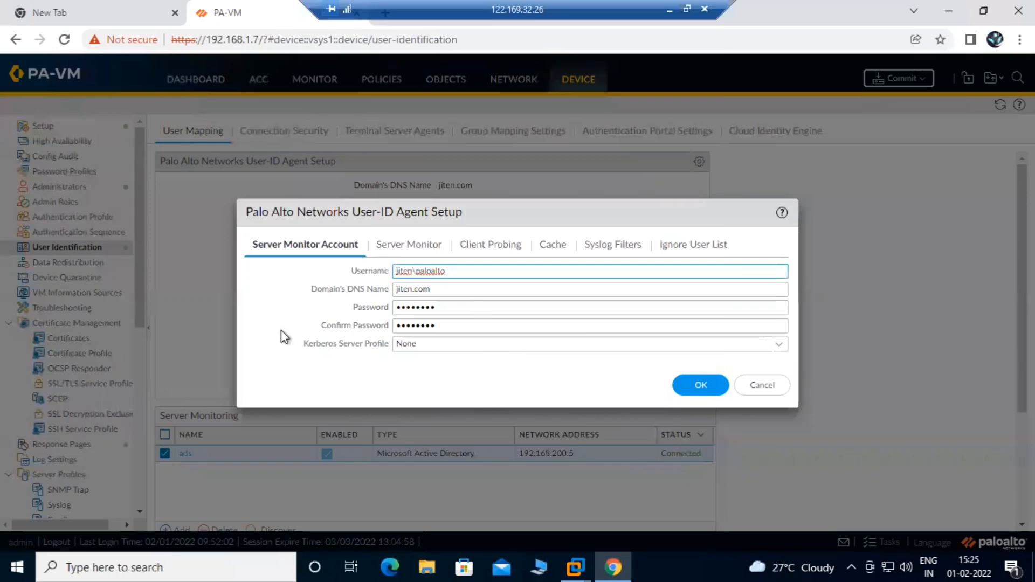
pyautogui.click(752, 391)
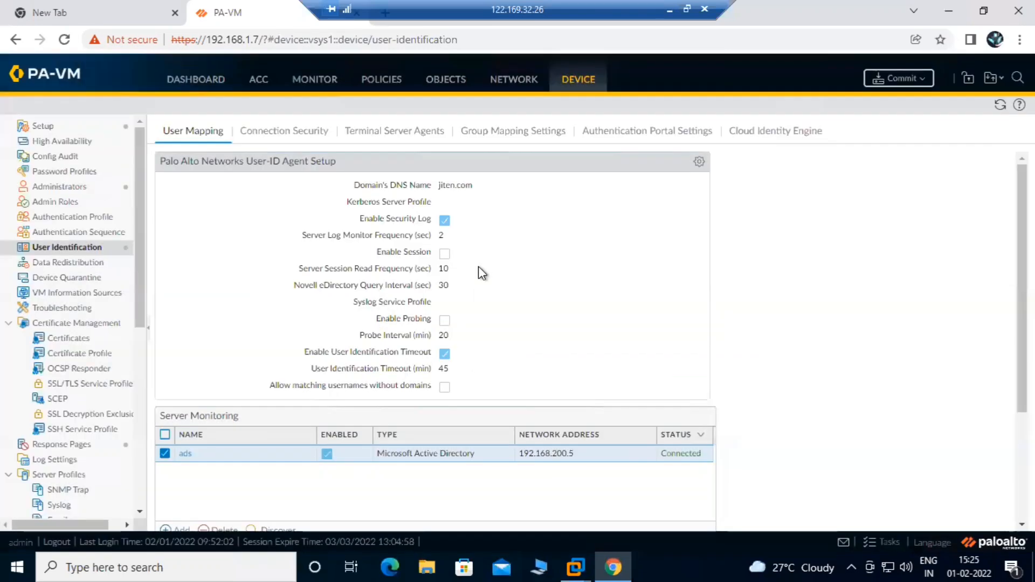
pyautogui.click(510, 132)
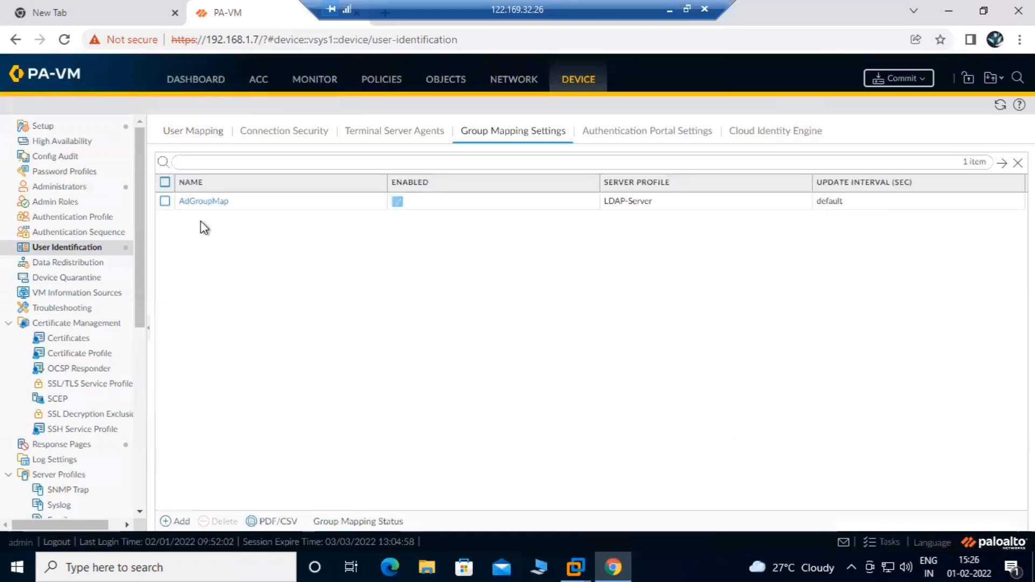
# Inspect AdGroupMap's Group Include List under DC=jiten,DC=com and ou=indoreuser, then cancel
pyautogui.click(191, 201)
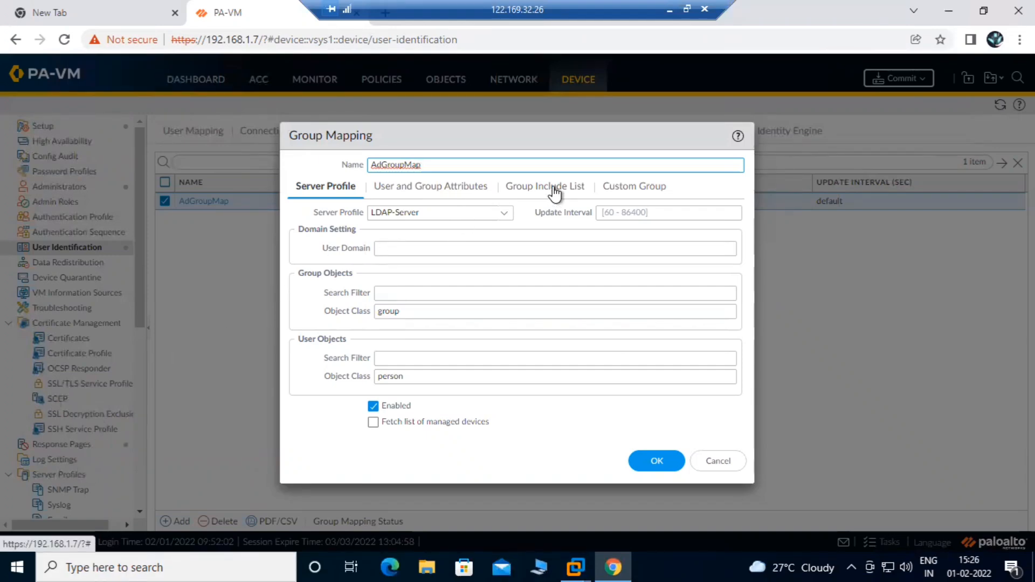
pyautogui.click(550, 187)
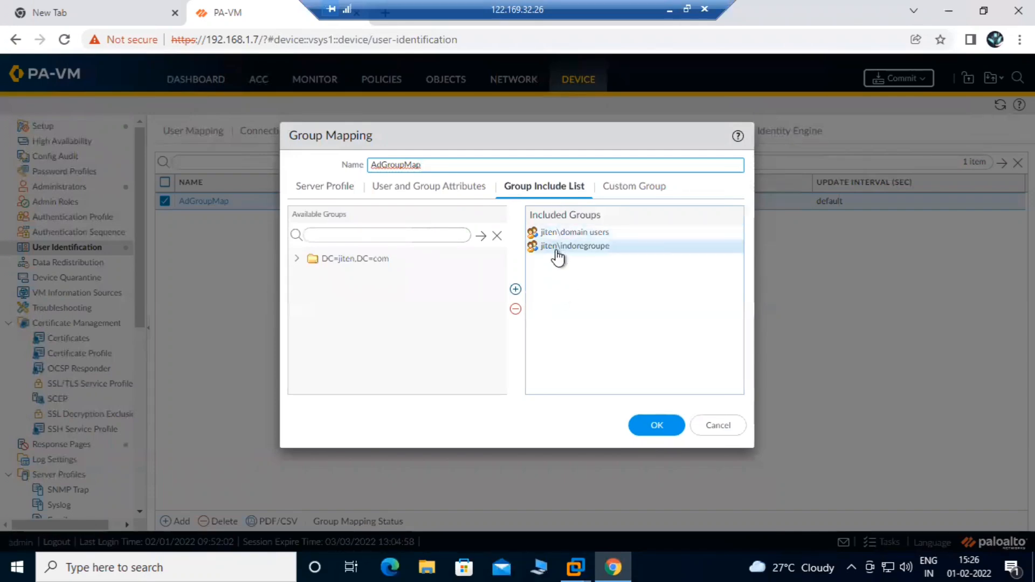
pyautogui.click(297, 258)
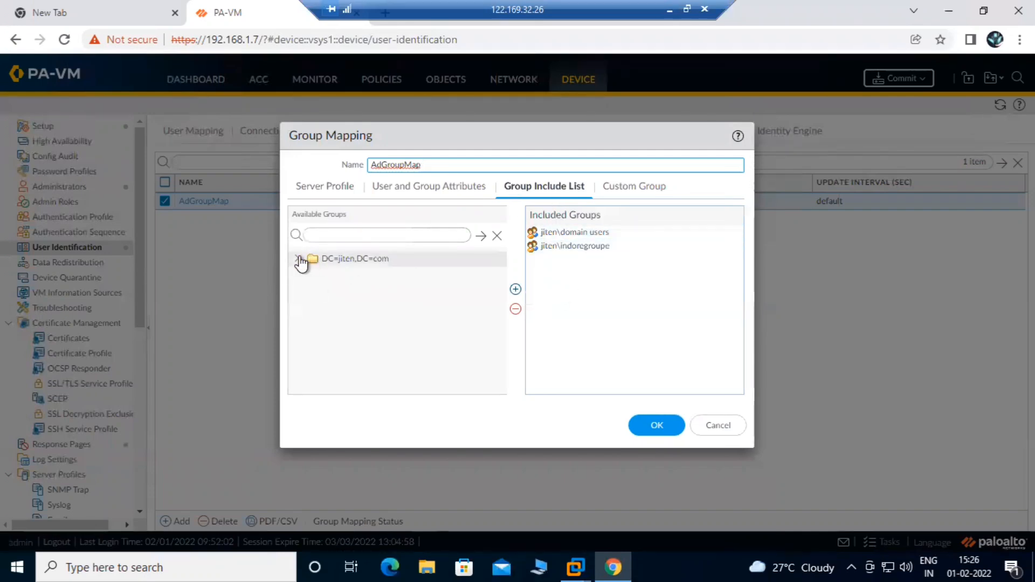
pyautogui.scroll(-1, 377, 331)
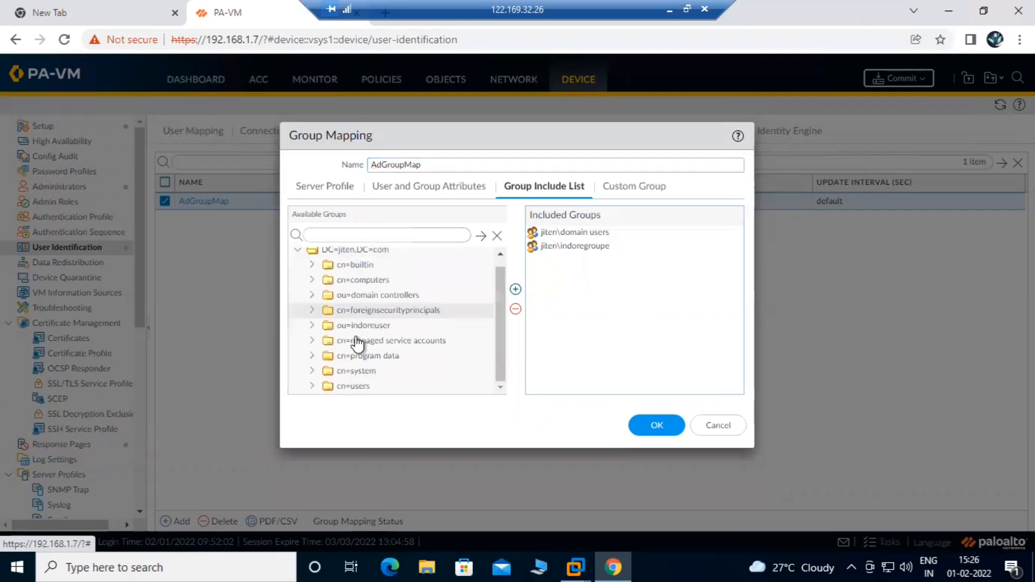
pyautogui.click(312, 386)
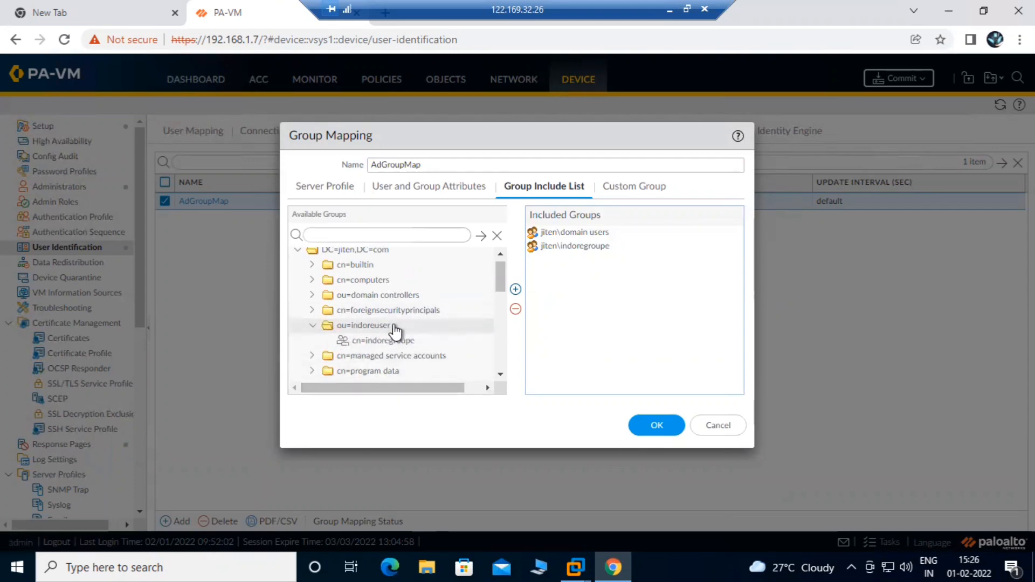
pyautogui.click(385, 341)
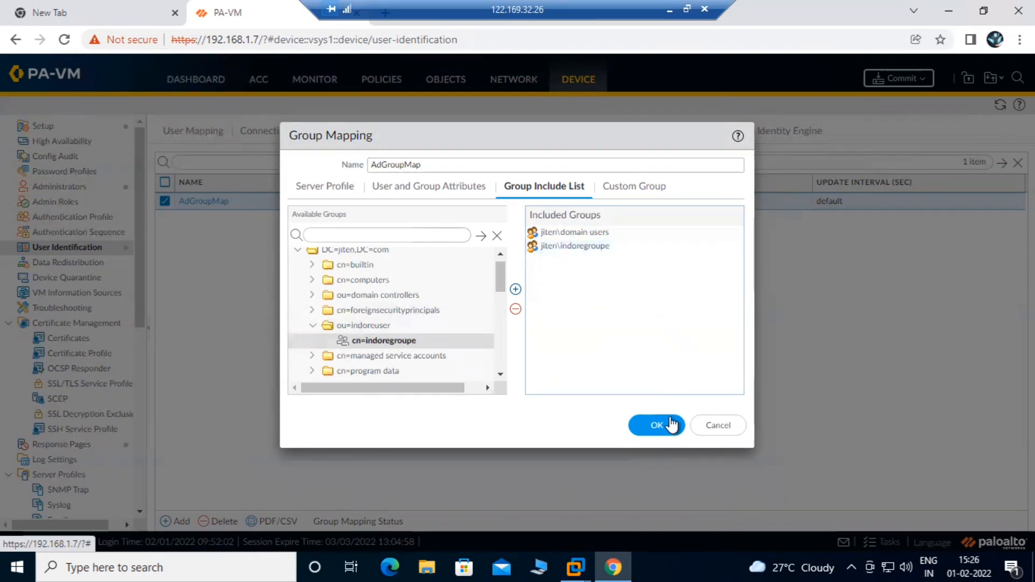
pyautogui.click(722, 431)
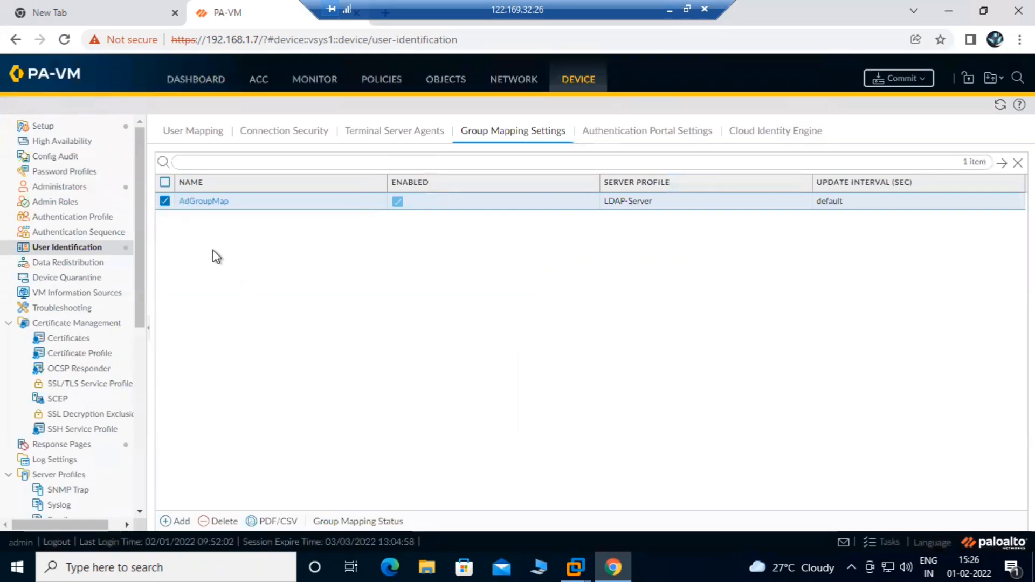
# Go to the Monitor traffic logs
pyautogui.scroll(-1, 141, 206)
pyautogui.scroll(-2, 132, 201)
pyautogui.scroll(3, 132, 159)
pyautogui.click(332, 85)
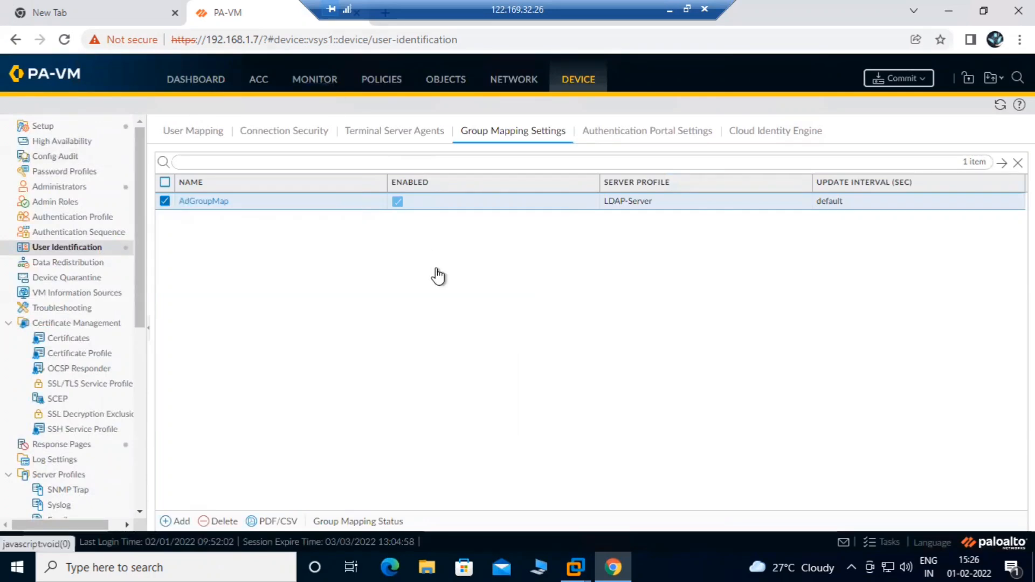
# Resume the suspended Windows 10 VM and sign in with the domain user's password
pyautogui.moveTo(584, 554)
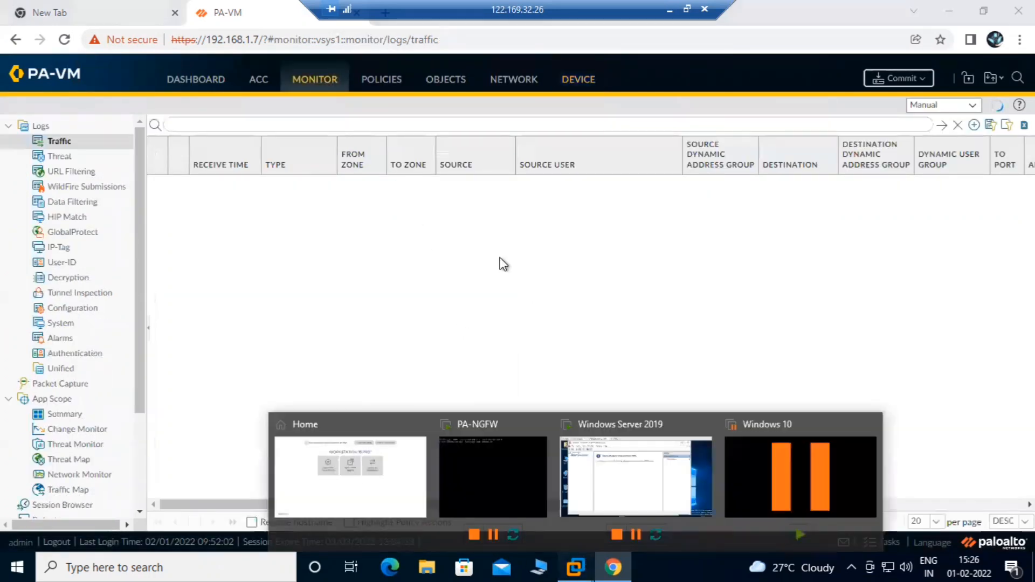
pyautogui.click(554, 439)
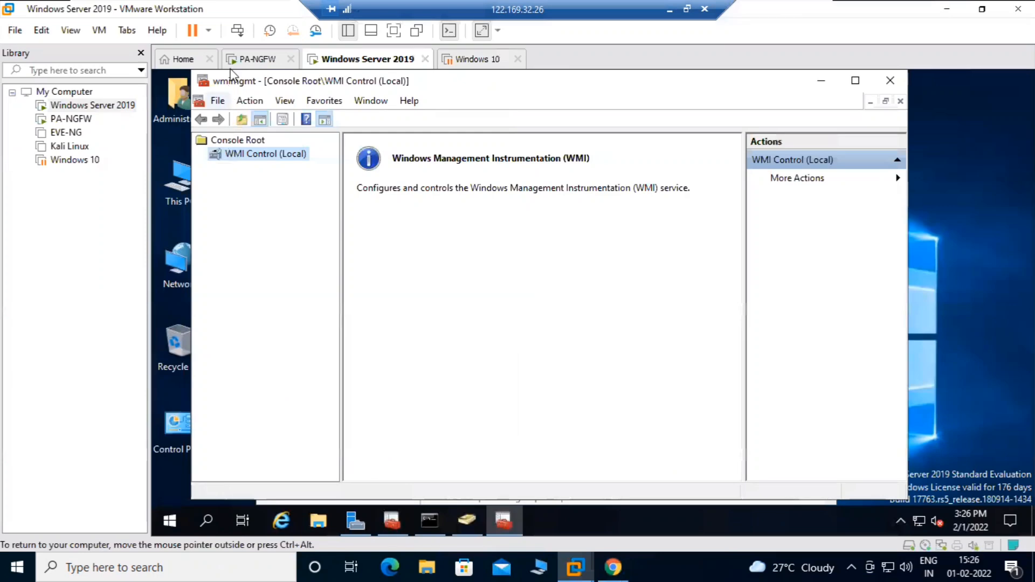
pyautogui.click(474, 59)
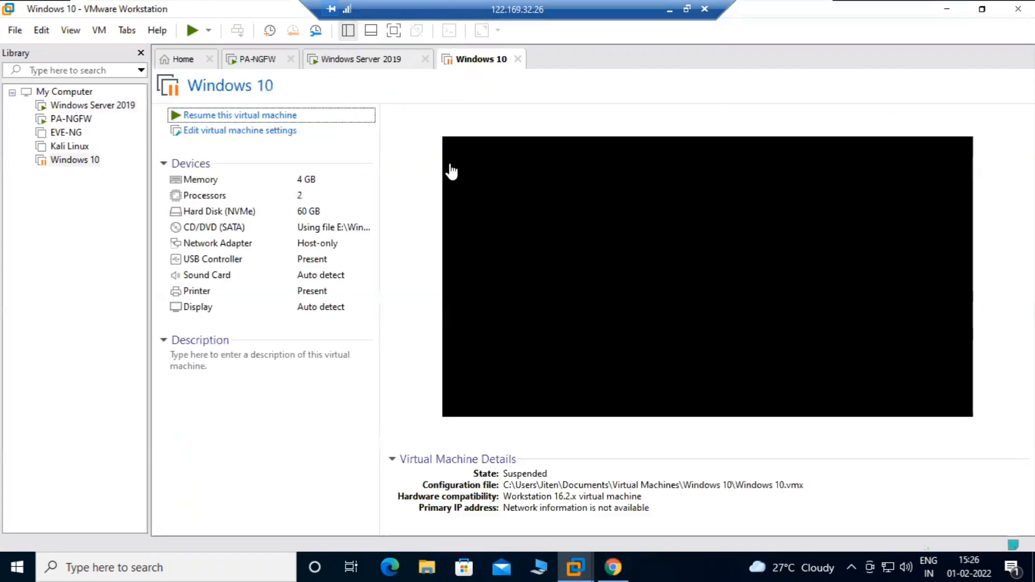
pyautogui.click(209, 118)
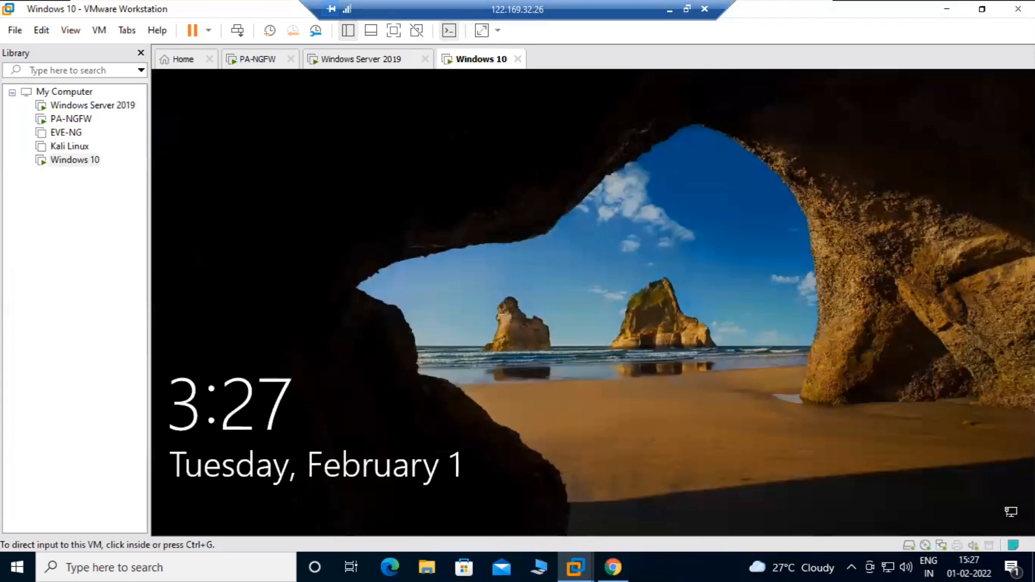
pyautogui.click(594, 275)
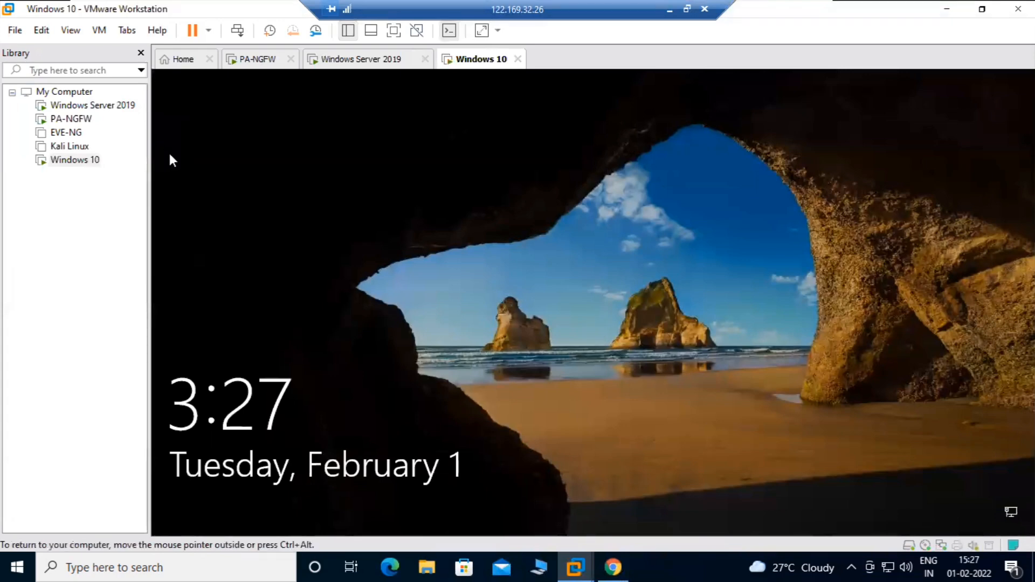
pyautogui.click(624, 339)
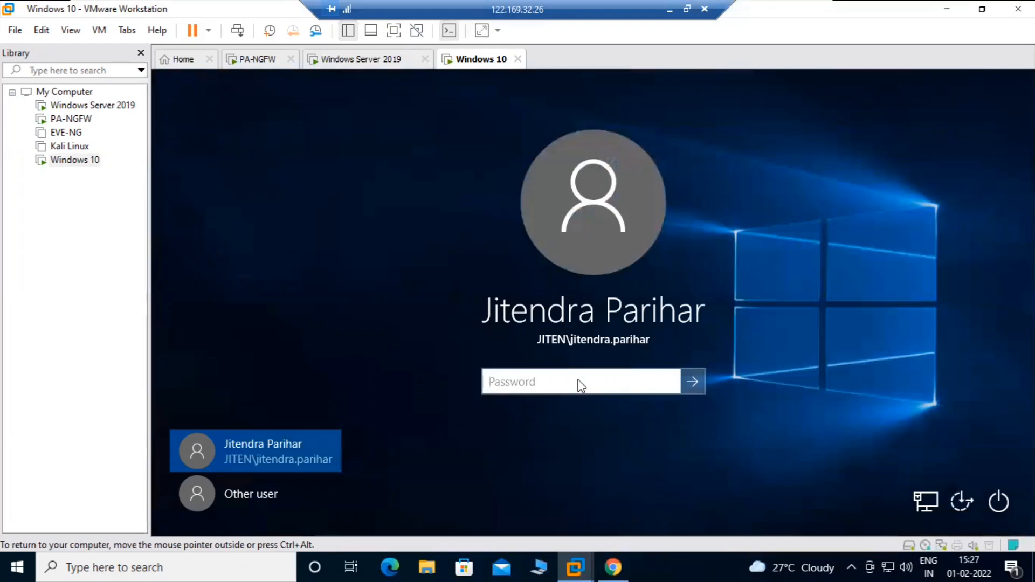
pyautogui.write('p')
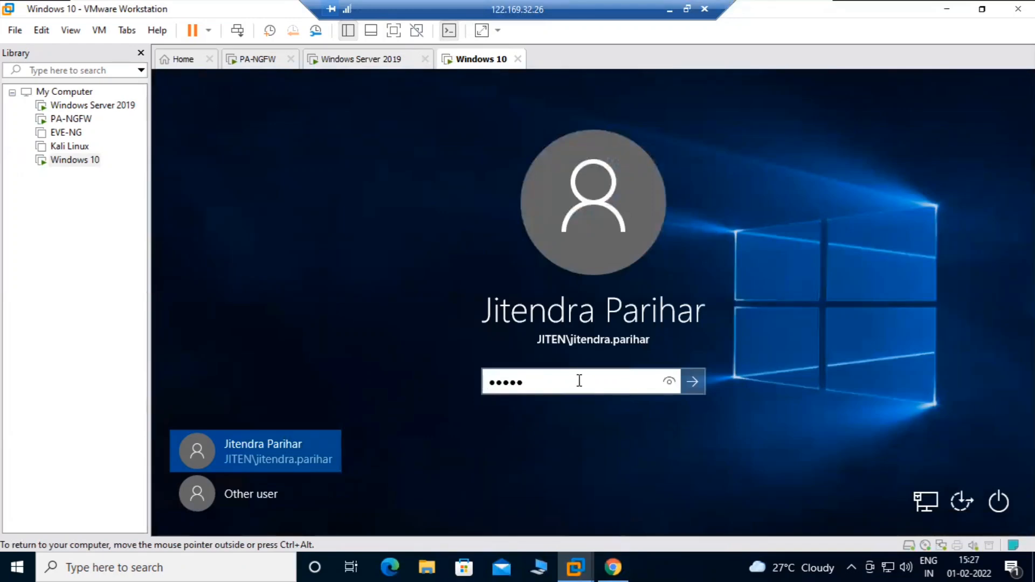
pyautogui.press('Return')
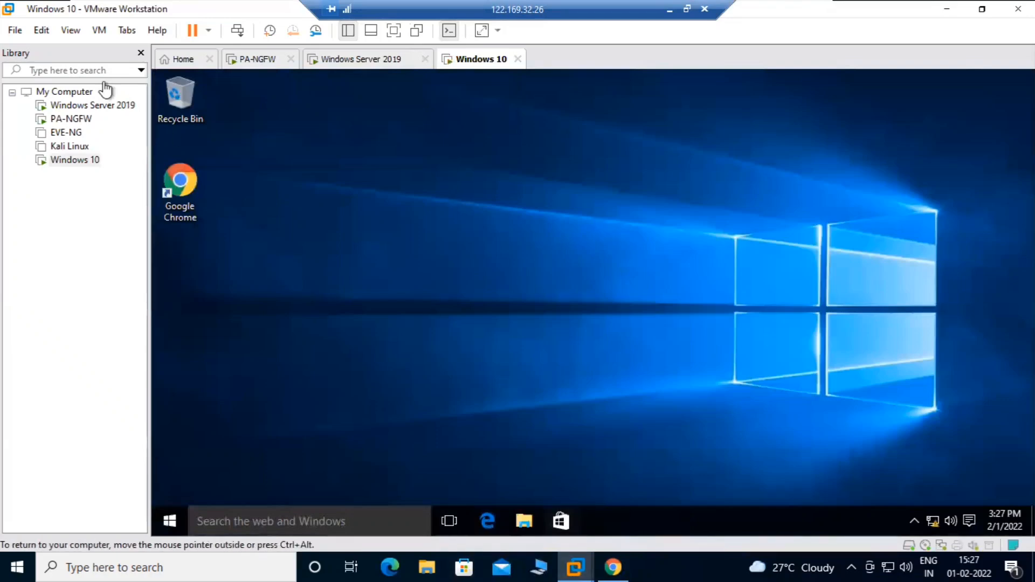
# Launch Chrome in the VM and load facebook.com
pyautogui.click(195, 197)
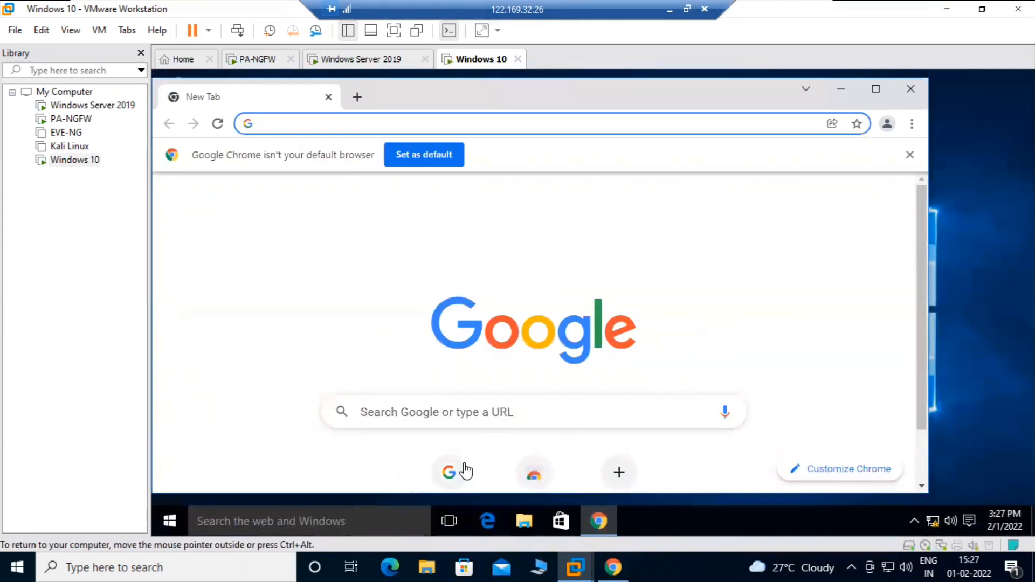
pyautogui.click(448, 473)
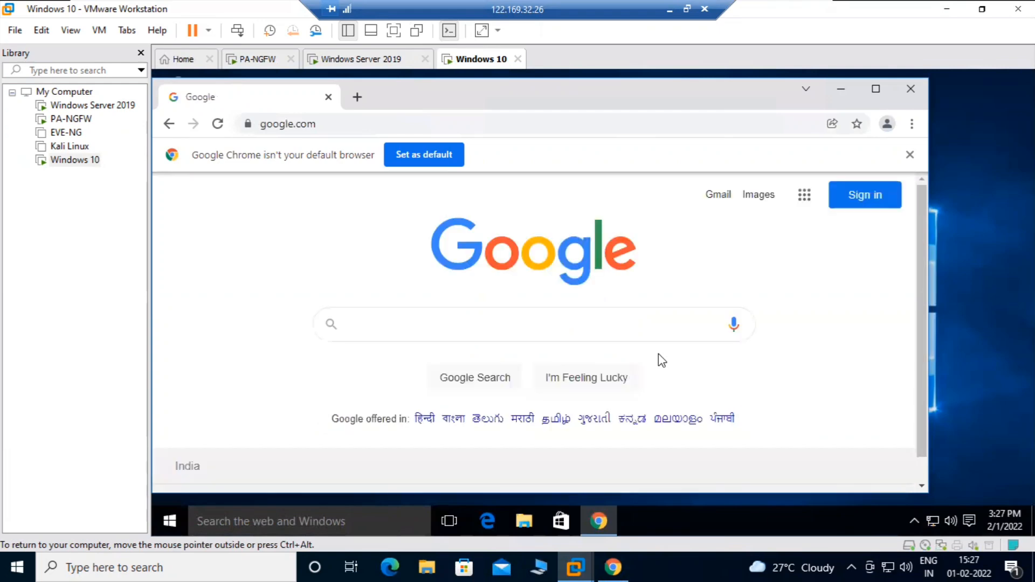
pyautogui.click(328, 121)
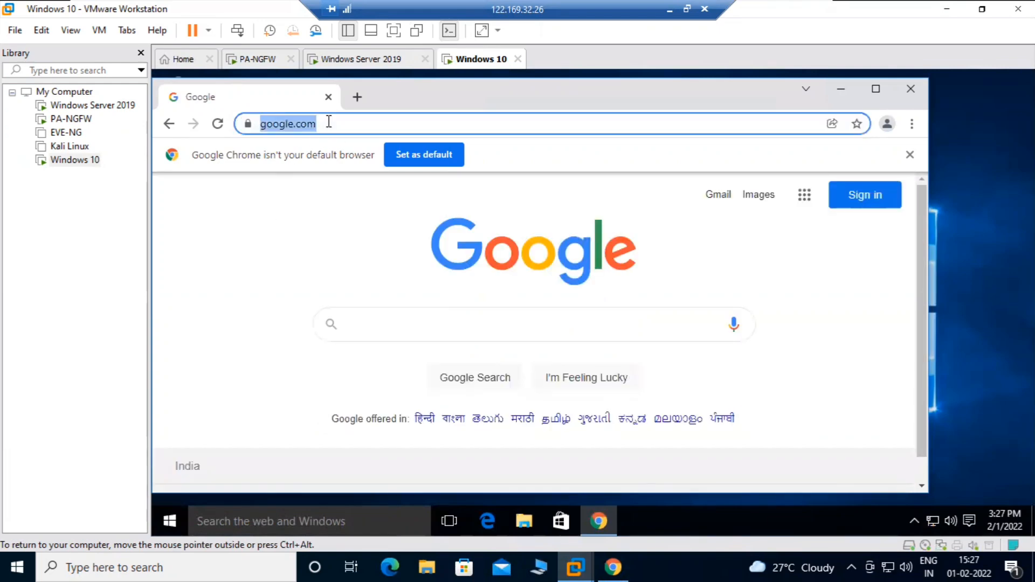
pyautogui.write('facebo')
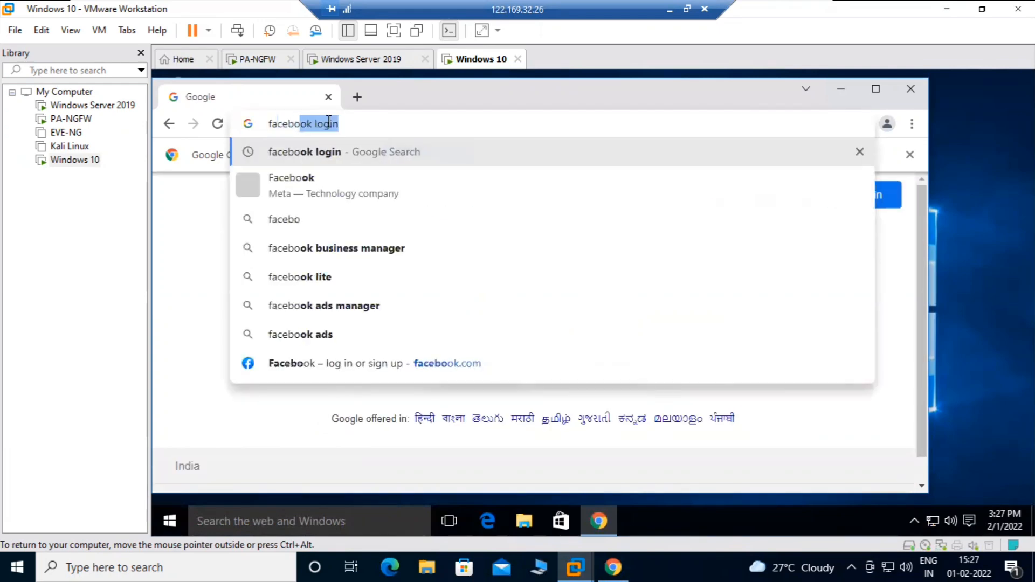
pyautogui.write('o')
pyautogui.write('k.com')
pyautogui.press('Return')
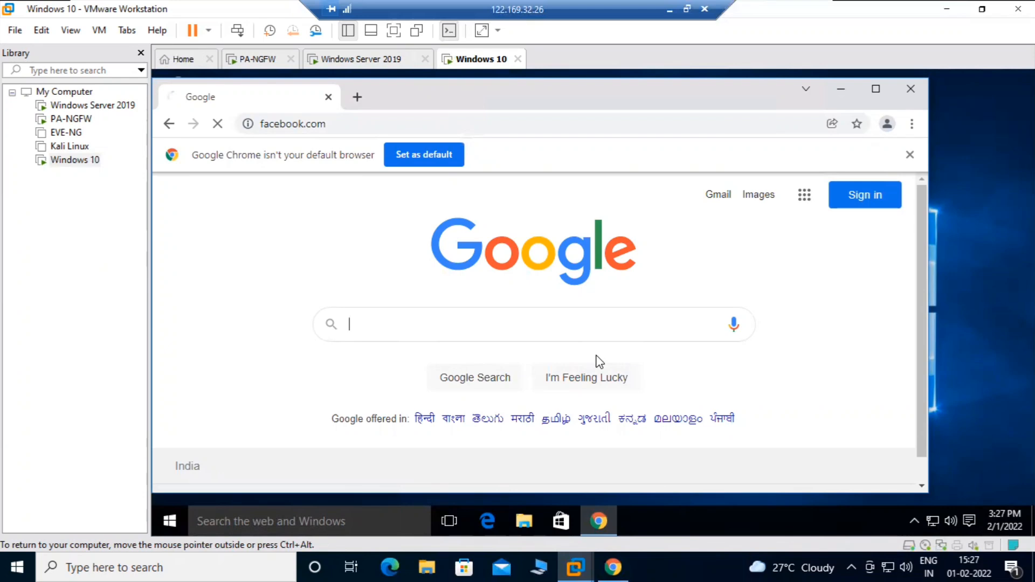
# Search Google for timesjobs in a new tab, open the TimesJobs result, then minimise Chrome
pyautogui.click(359, 95)
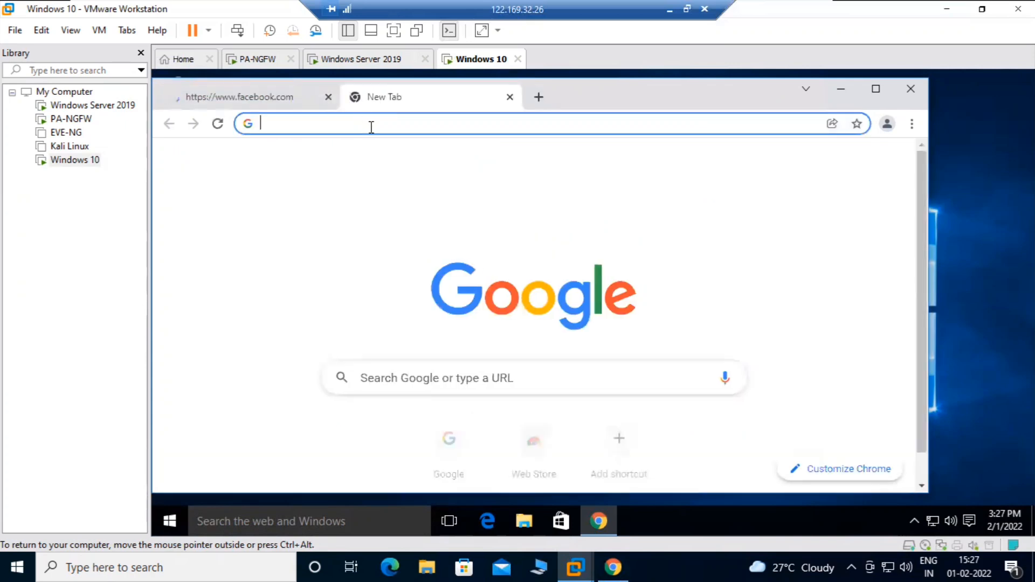
pyautogui.write('times')
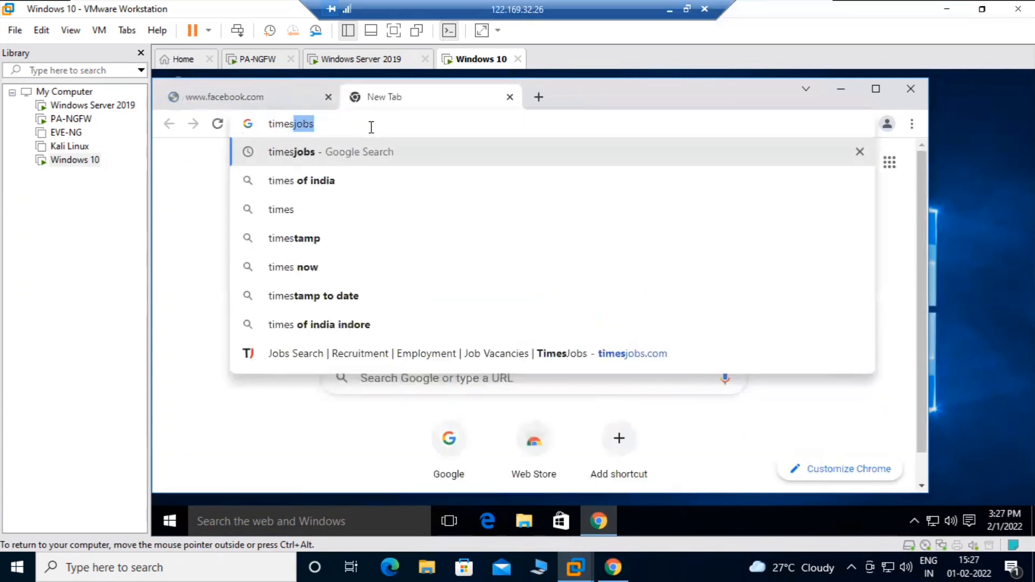
pyautogui.press('Return')
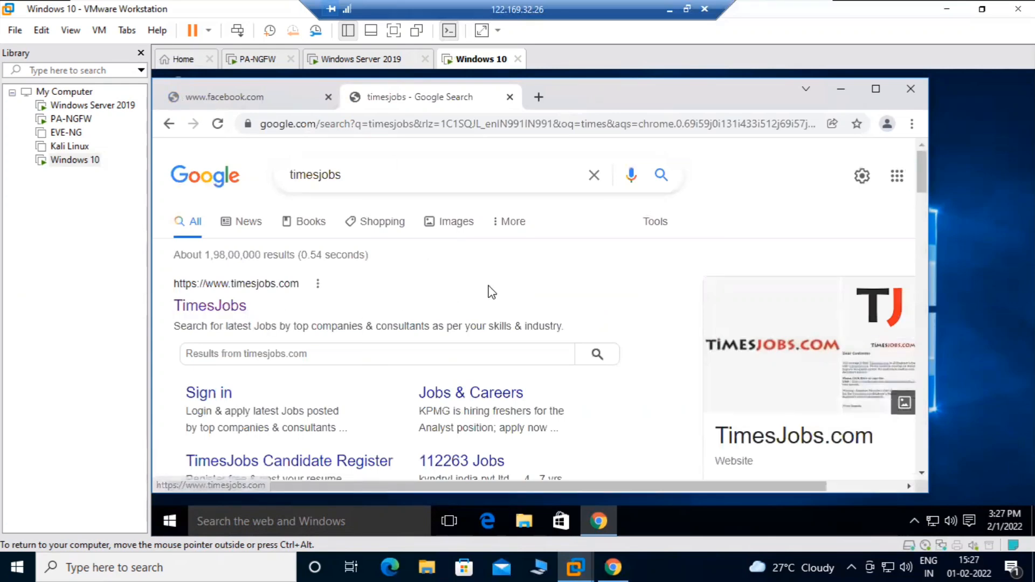
pyautogui.click(208, 306)
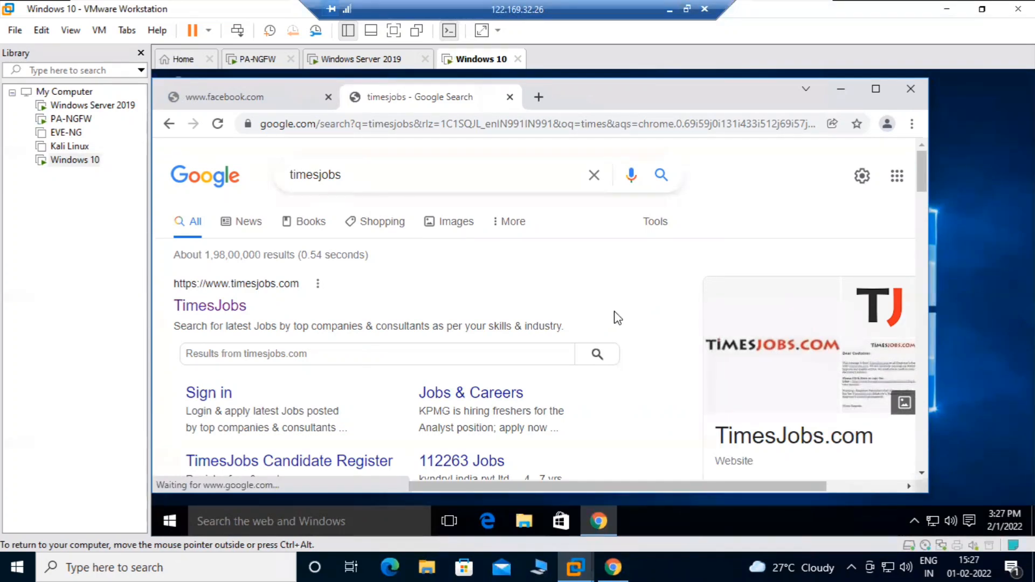
pyautogui.click(933, 521)
pyautogui.click(209, 305)
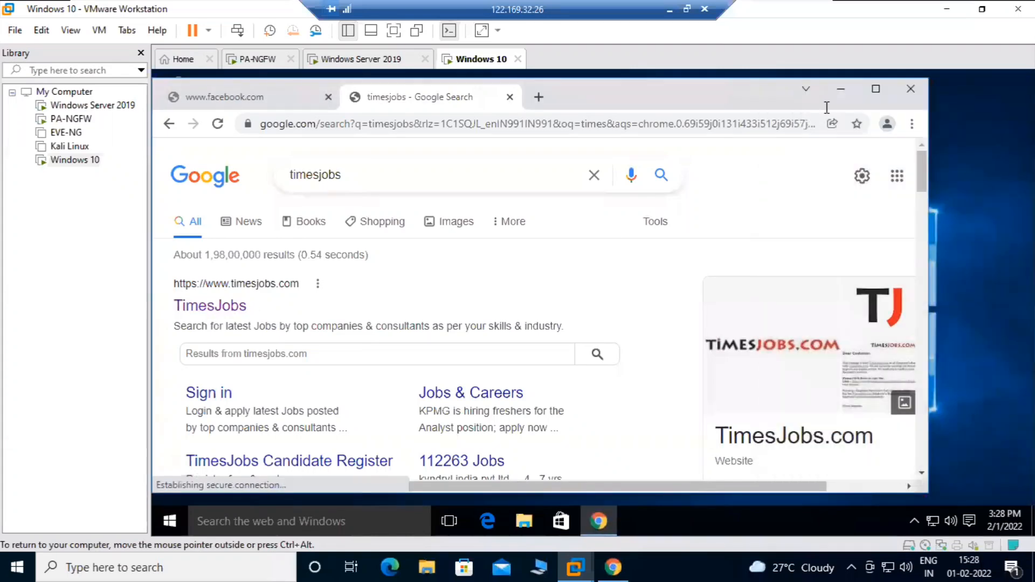
pyautogui.click(840, 89)
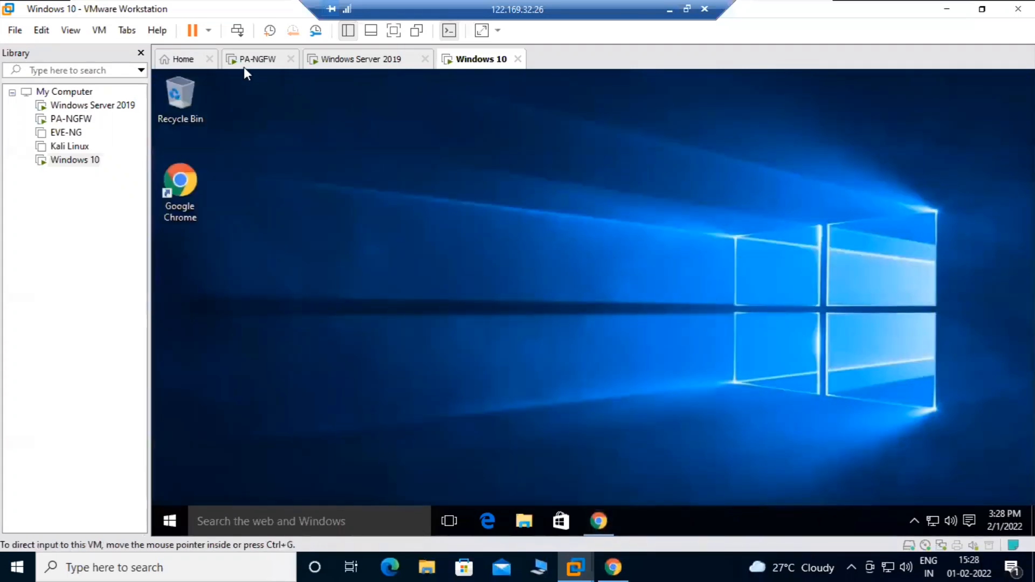
# Refresh the PA-VM traffic log to show domain source users for 192.168.200.10
pyautogui.click(244, 66)
pyautogui.click(608, 561)
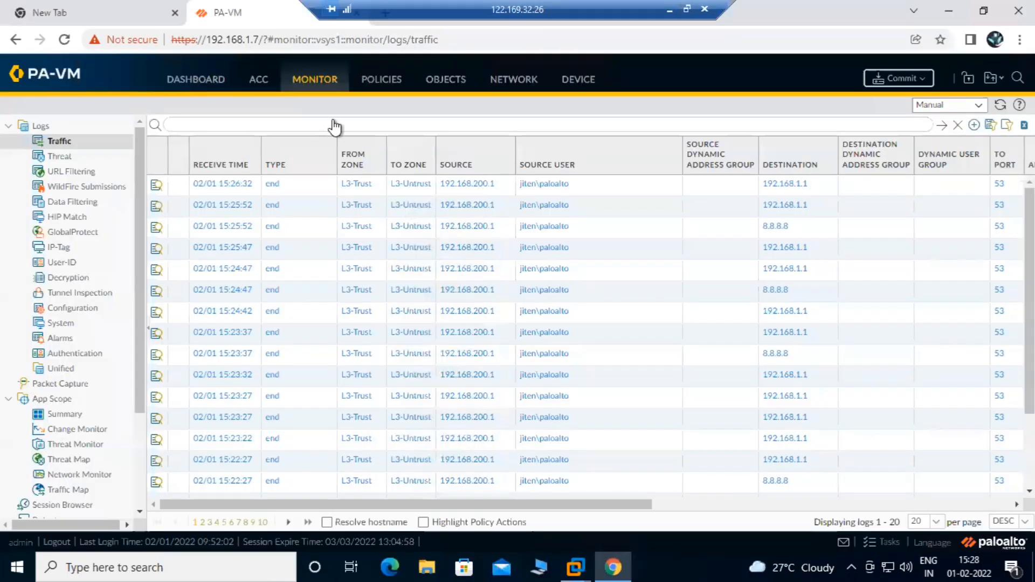
pyautogui.click(60, 141)
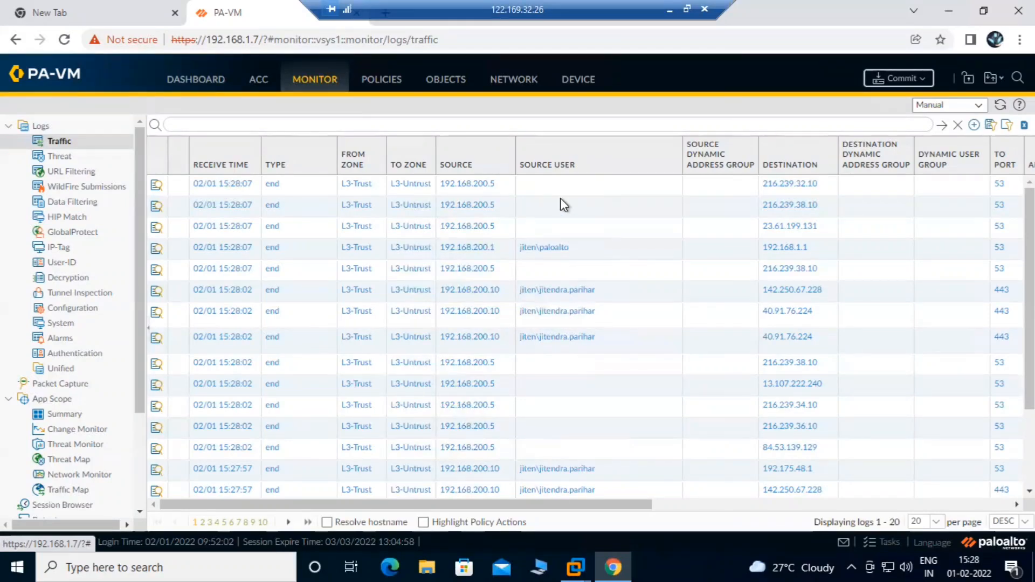
pyautogui.scroll(-3, 629, 313)
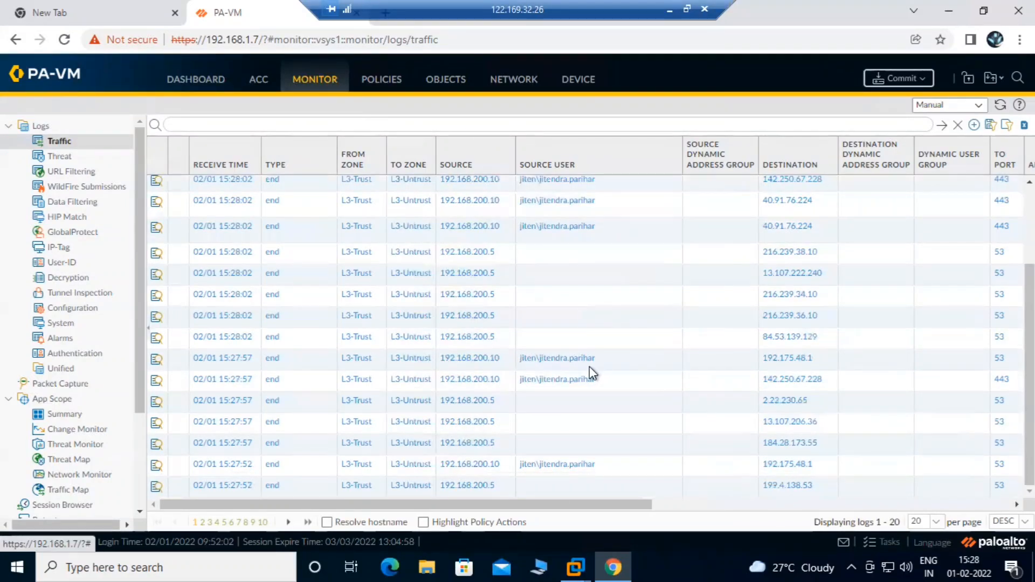
pyautogui.scroll(3, 581, 274)
# Review network activity on the ACC overview
pyautogui.click(259, 79)
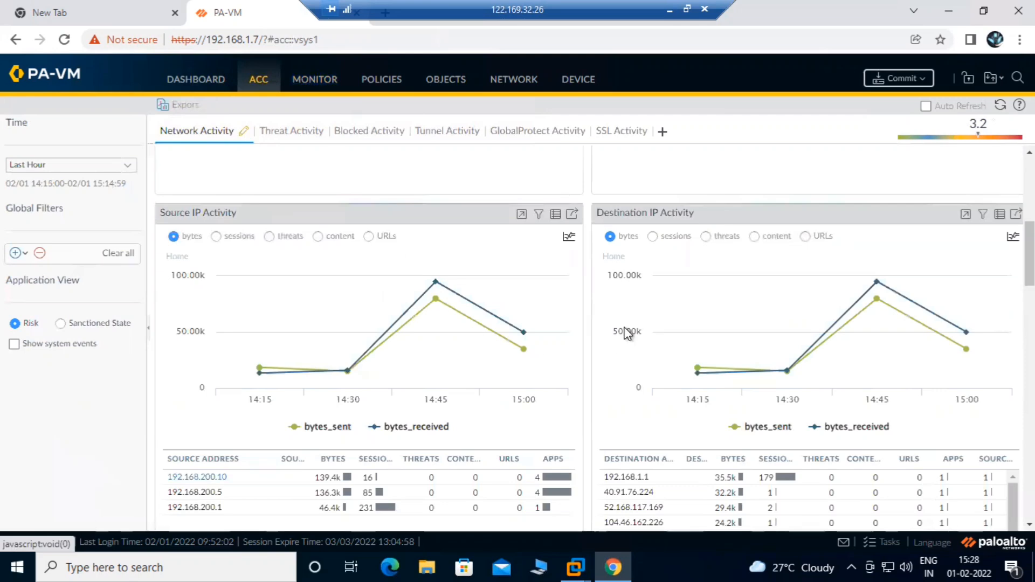
pyautogui.scroll(-2, 623, 327)
pyautogui.scroll(-5, 625, 331)
pyautogui.scroll(10, 565, 262)
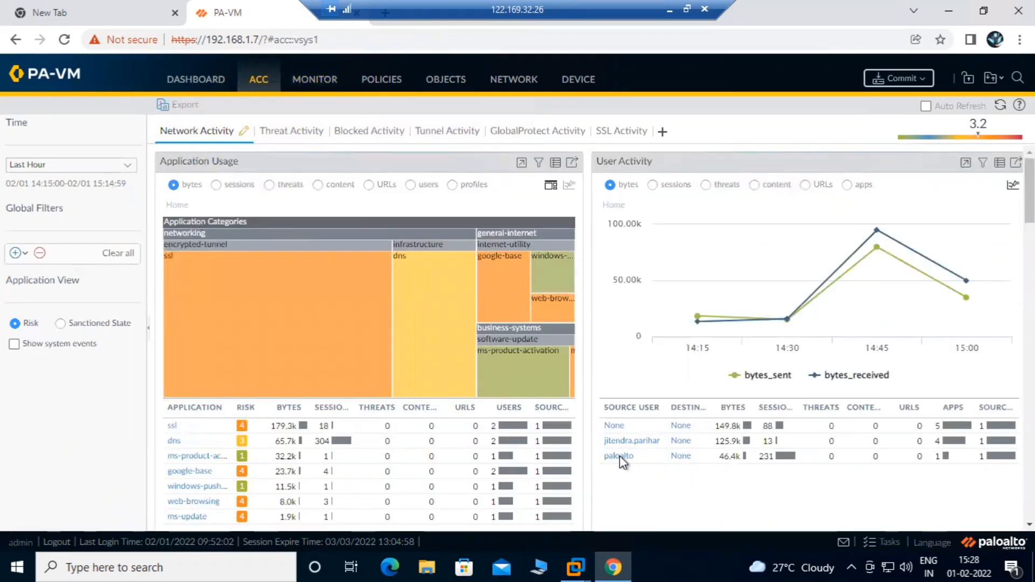
# Recheck the traffic logs, then close the PA-VM browser tab with Ctrl+W
pyautogui.click(316, 82)
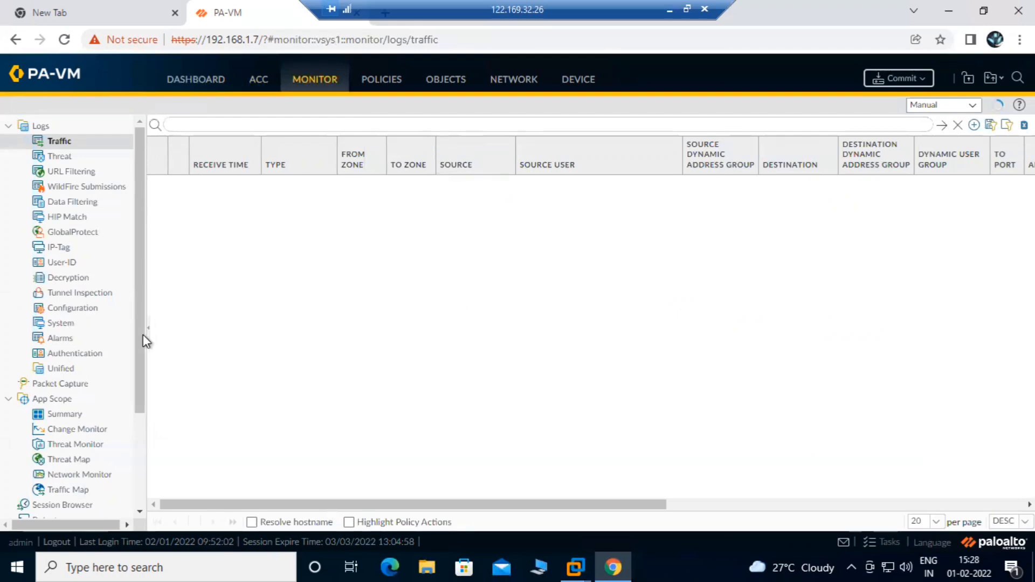
pyautogui.scroll(-3, 144, 335)
pyautogui.moveTo(143, 334); pyautogui.dragTo(138, 153)
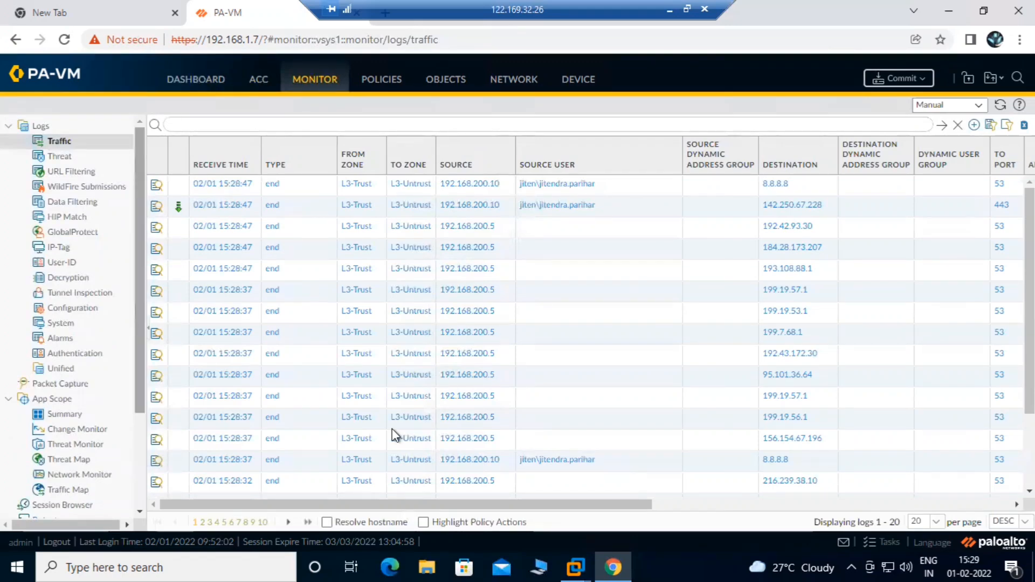
pyautogui.moveTo(574, 554)
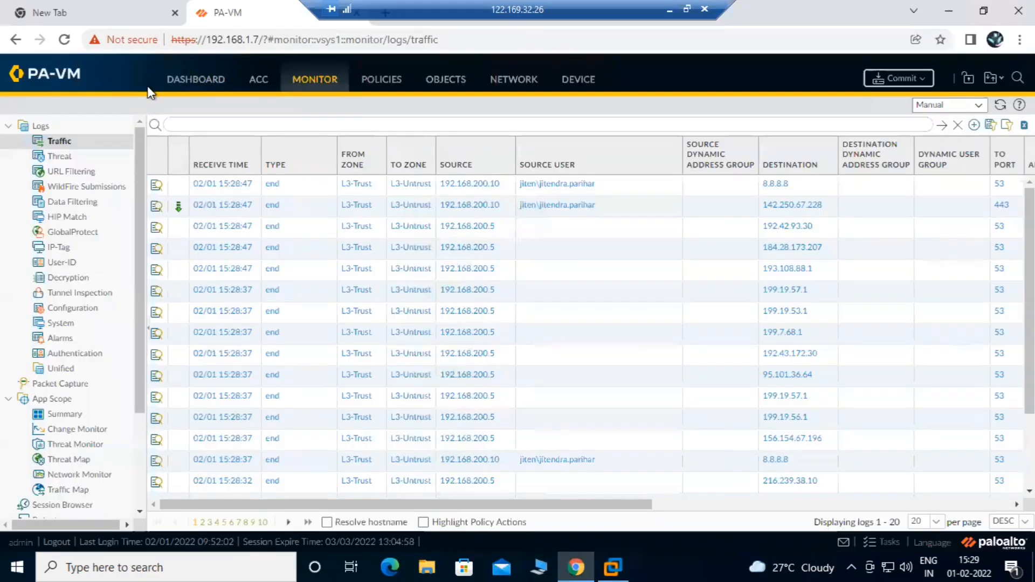
pyautogui.hotkey('ctrl', 'w')
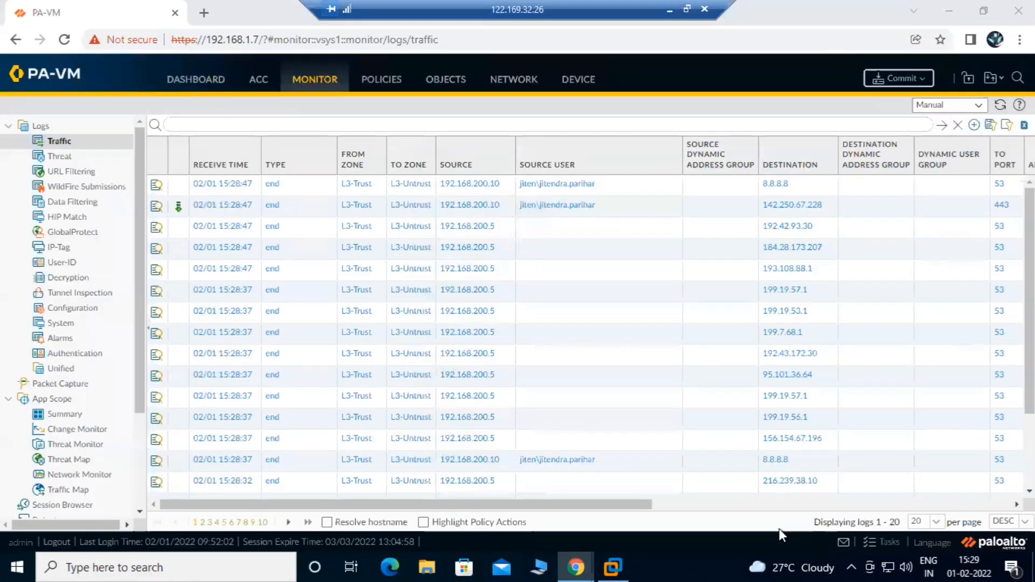
# Browse slides 15–17 of the AD integration deck, settling on the Group Mapping slide 16
pyautogui.click(636, 67)
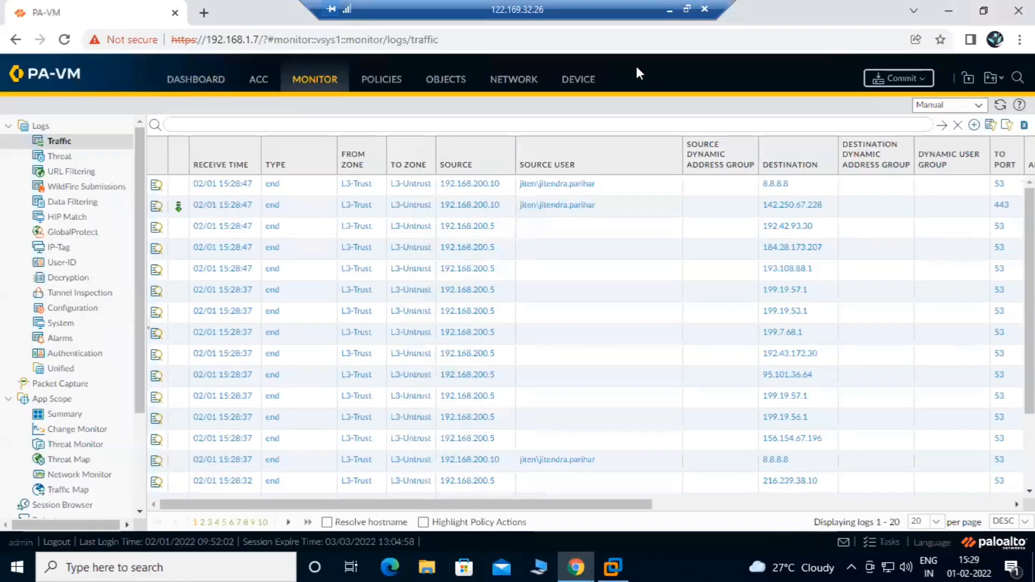
pyautogui.click(670, 10)
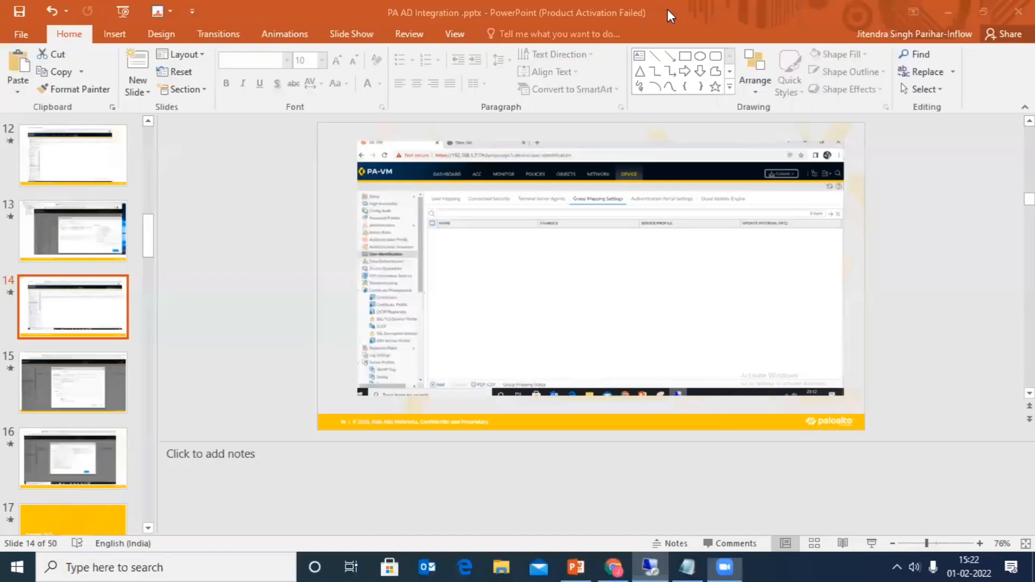
pyautogui.click(88, 386)
pyautogui.click(81, 457)
pyautogui.click(83, 517)
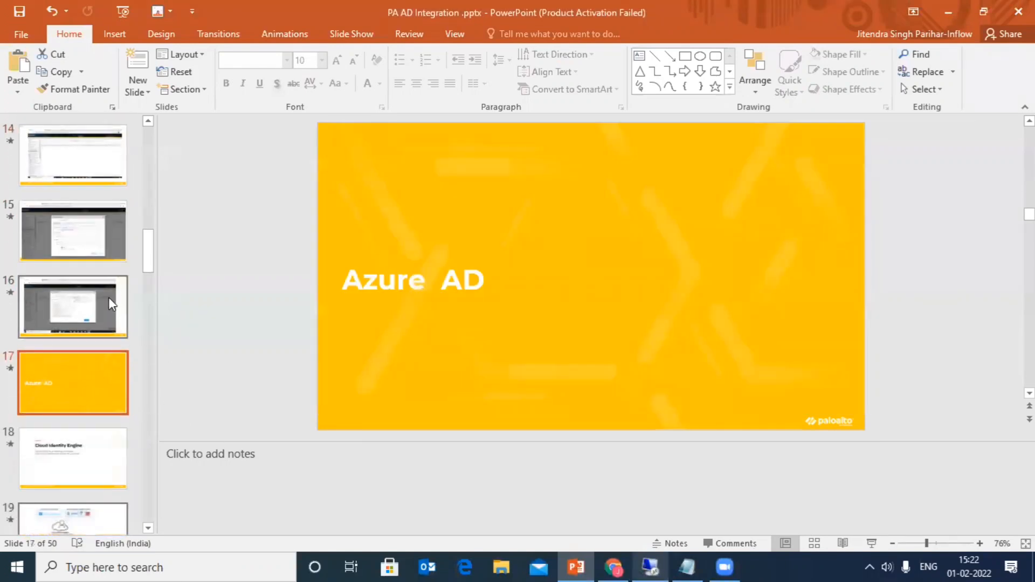
pyautogui.click(111, 299)
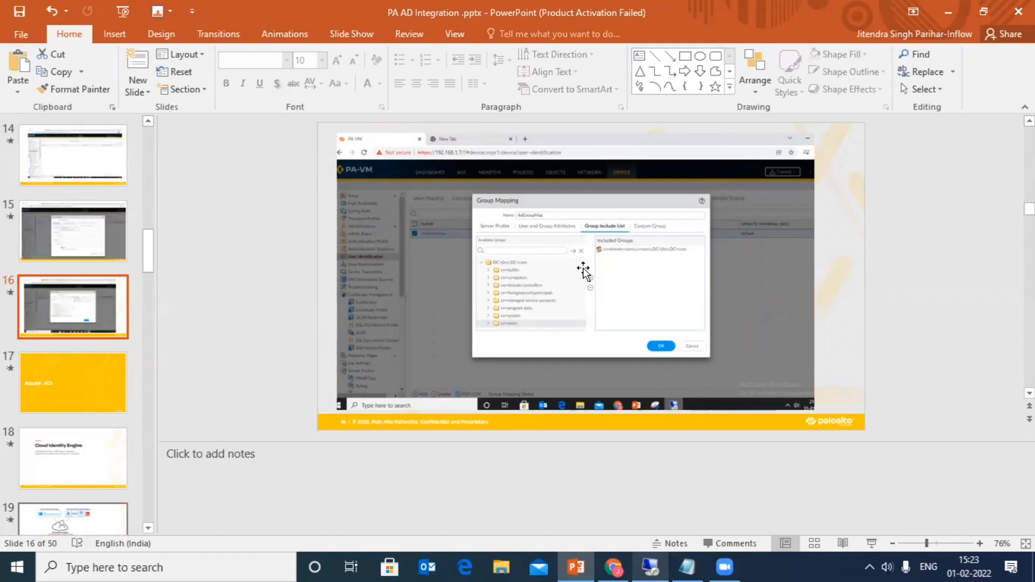
# Glance at Outlook, then return to the remote desktop showing the traffic logs
pyautogui.click(614, 566)
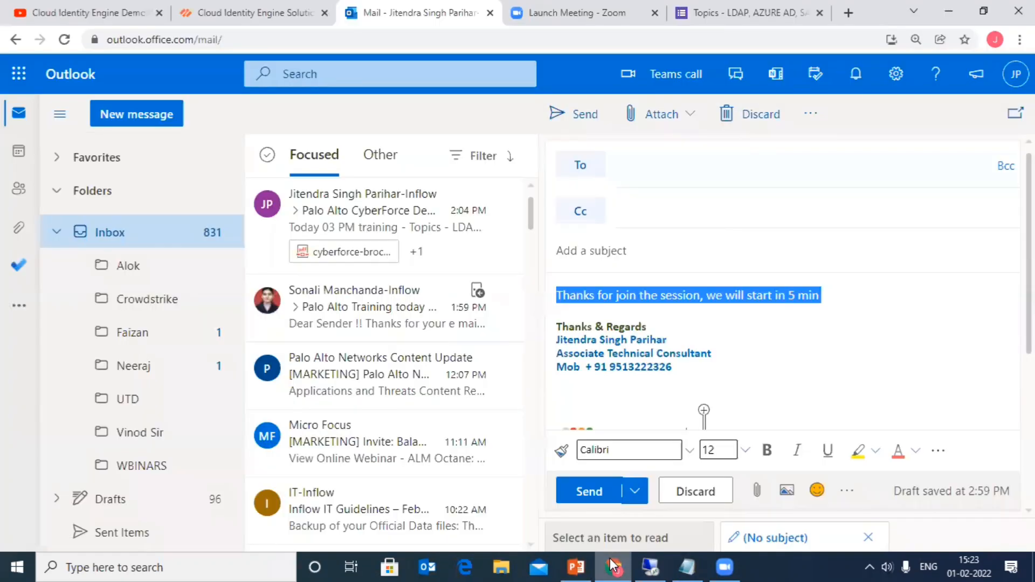
pyautogui.click(613, 565)
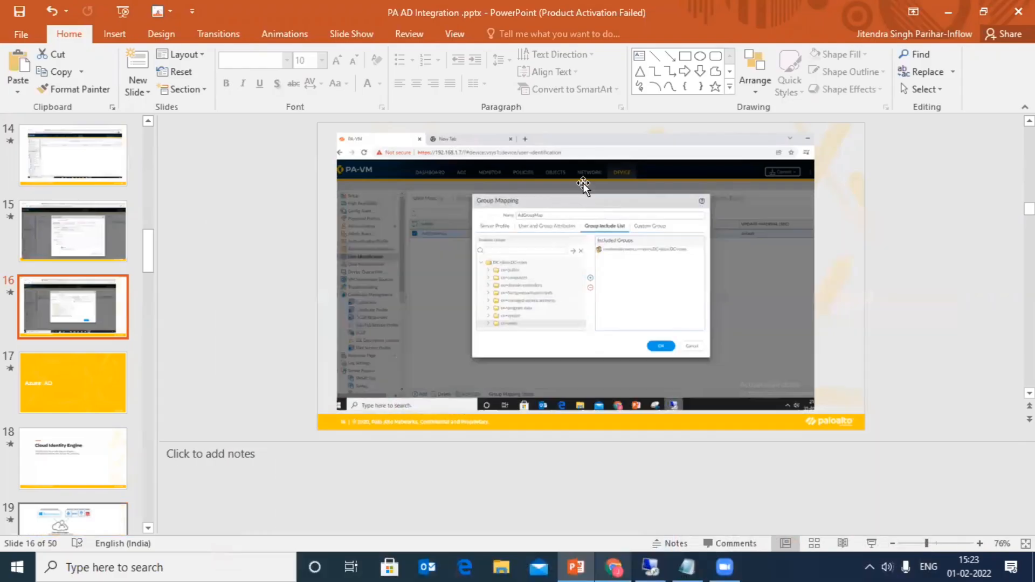
pyautogui.click(644, 560)
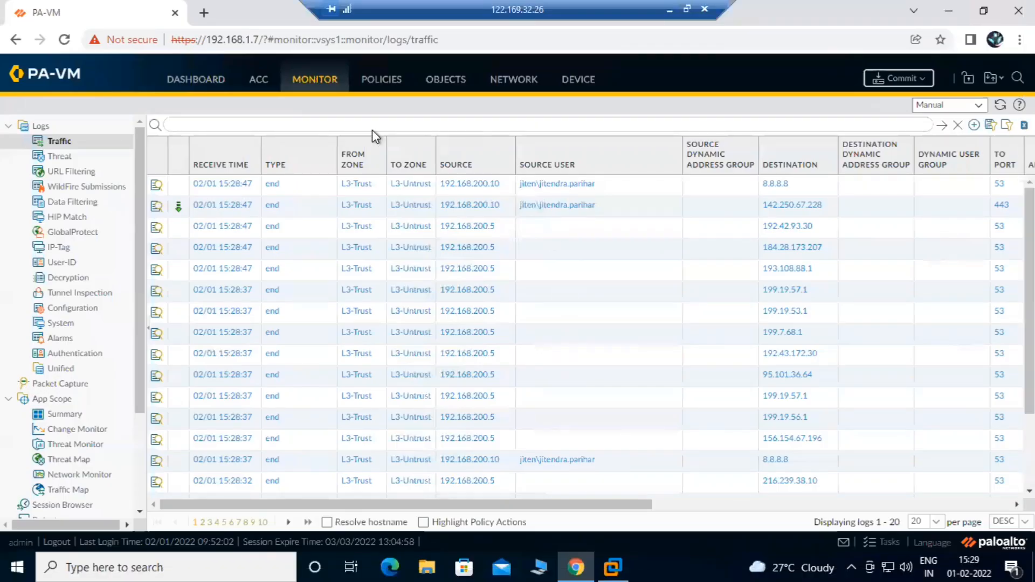
# Navigate Device > Server Profiles > LDAP to list LDAP-Server (Adserver 192.168.200.5, port 389)
pyautogui.scroll(-2, 79, 323)
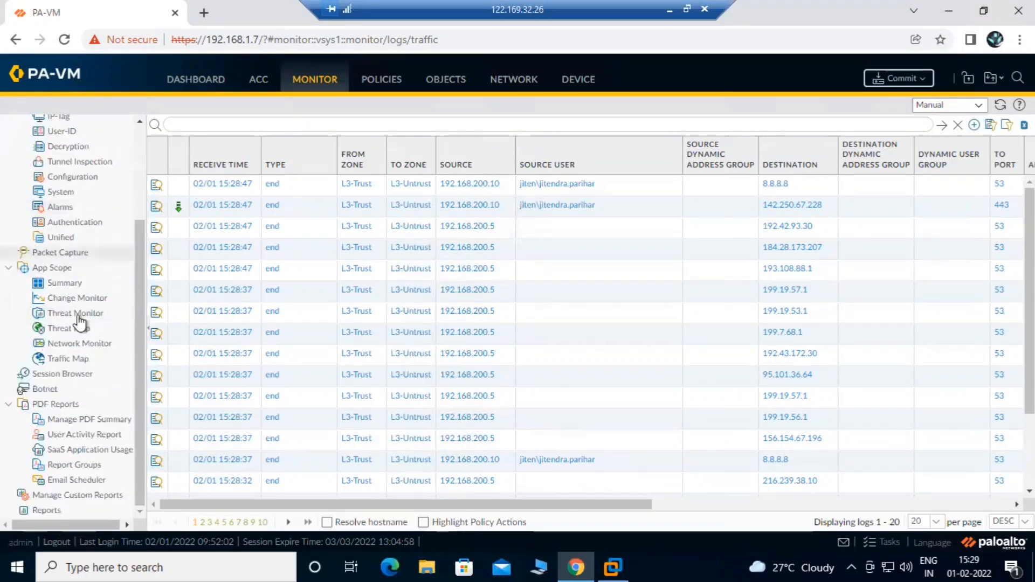
pyautogui.scroll(2, 76, 300)
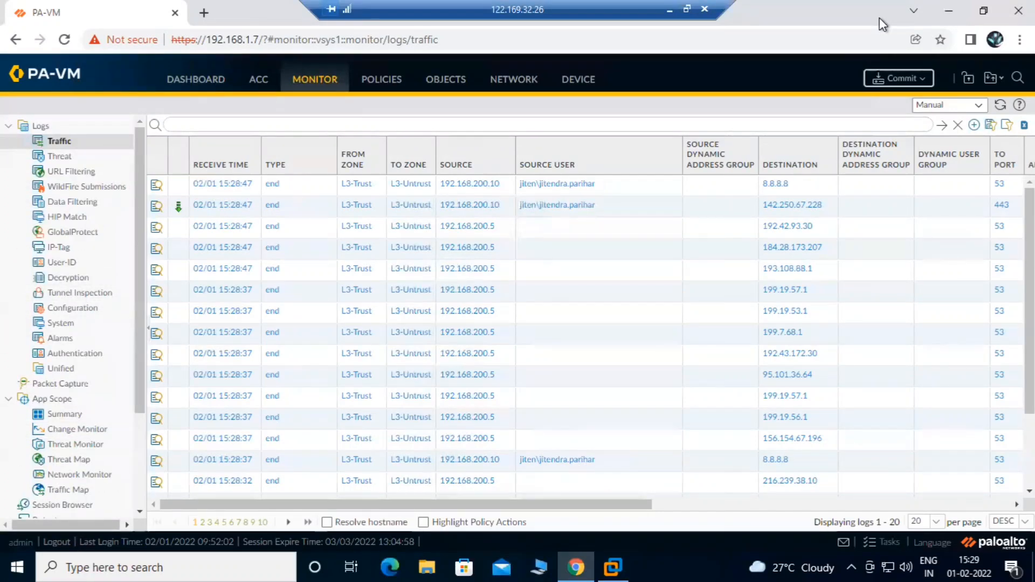
pyautogui.click(577, 79)
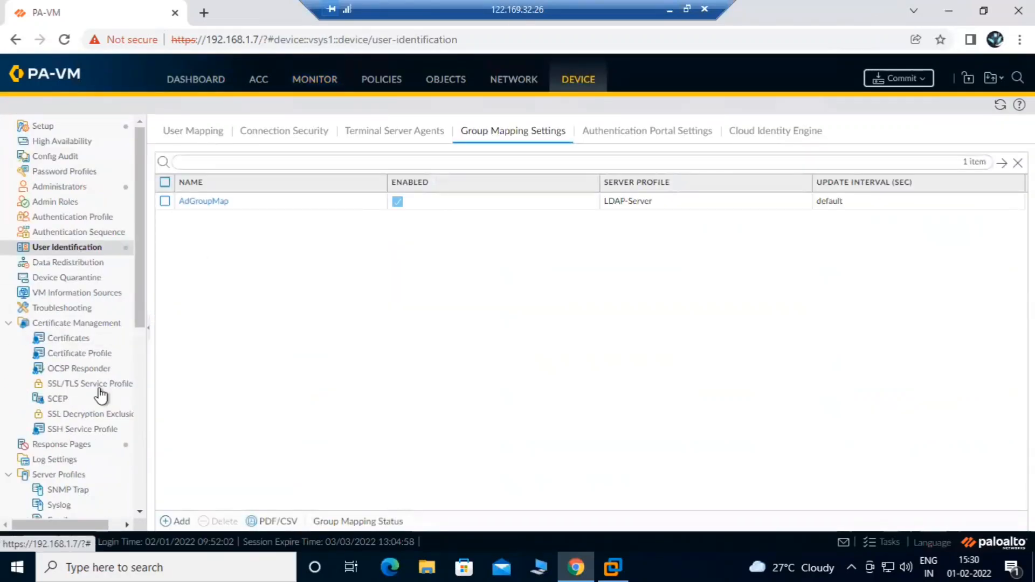
pyautogui.scroll(-3, 86, 428)
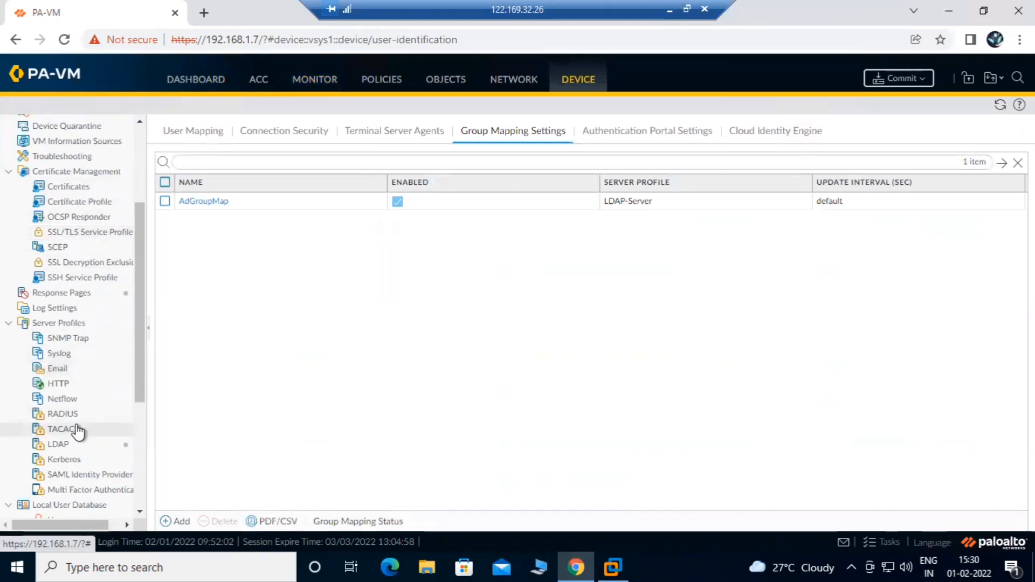
pyautogui.click(77, 431)
pyautogui.click(59, 447)
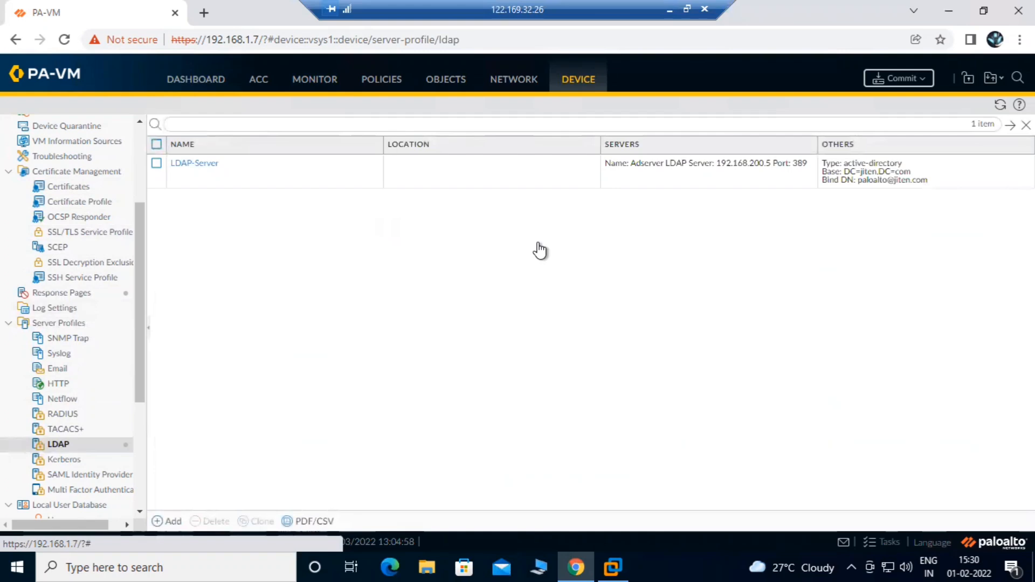
# Create LDAP profile 'test' with server adser at 192.168.200.5 (port 389), type active-directory
pyautogui.click(168, 521)
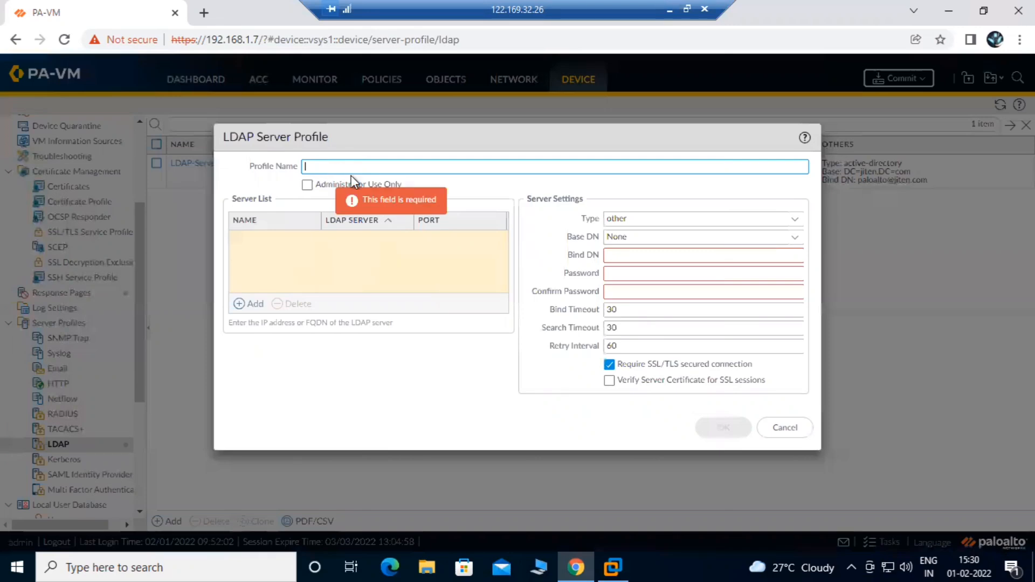
pyautogui.write('test')
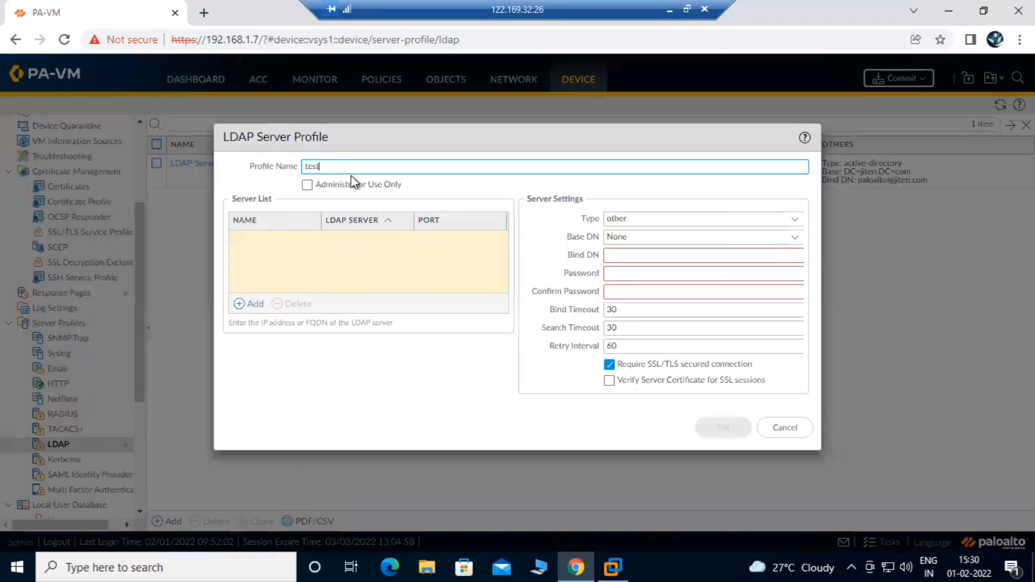
pyautogui.click(255, 305)
pyautogui.write('adser')
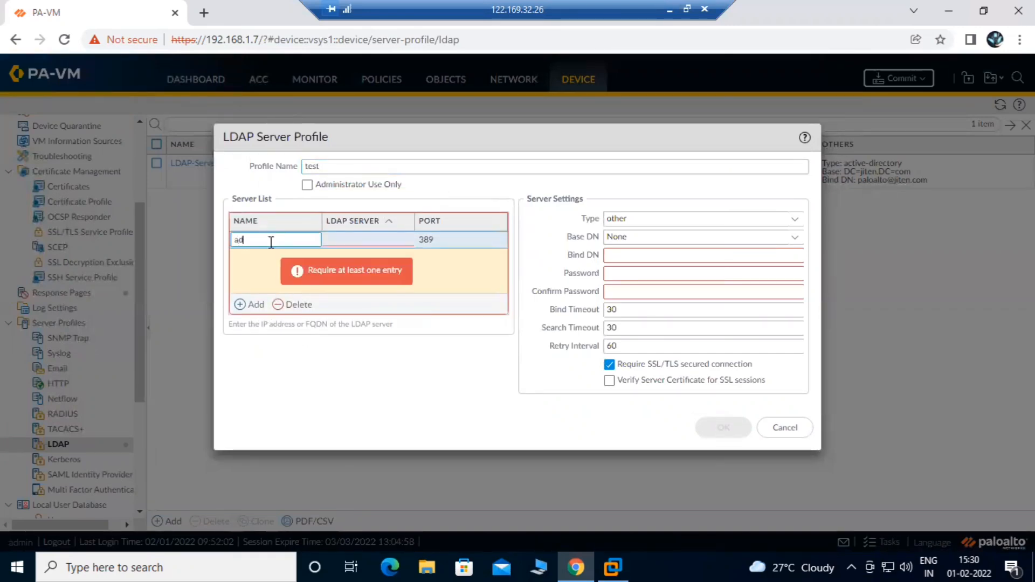
pyautogui.click(357, 239)
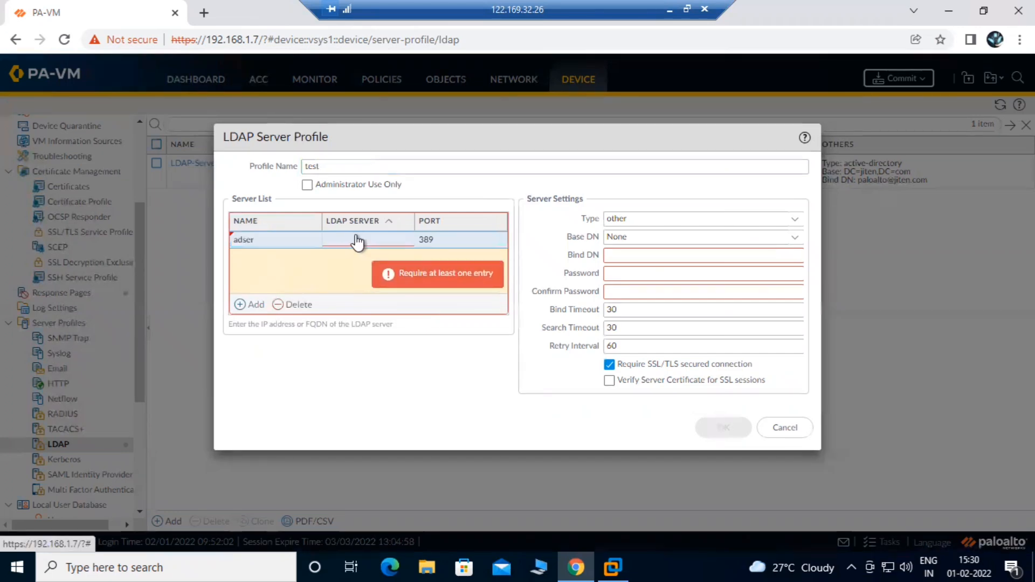
pyautogui.write('192')
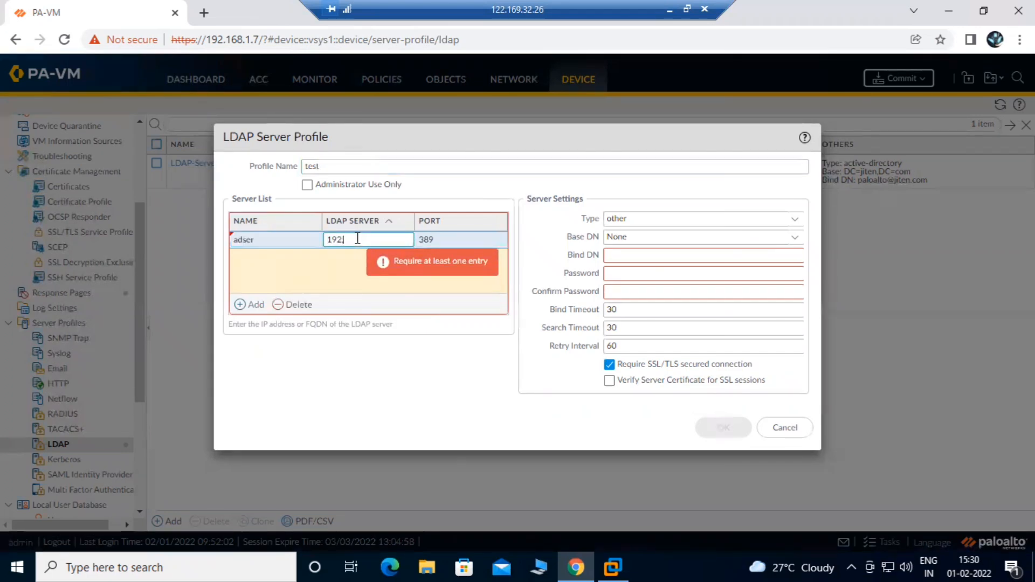
pyautogui.write('.168.200.5')
pyautogui.click(427, 287)
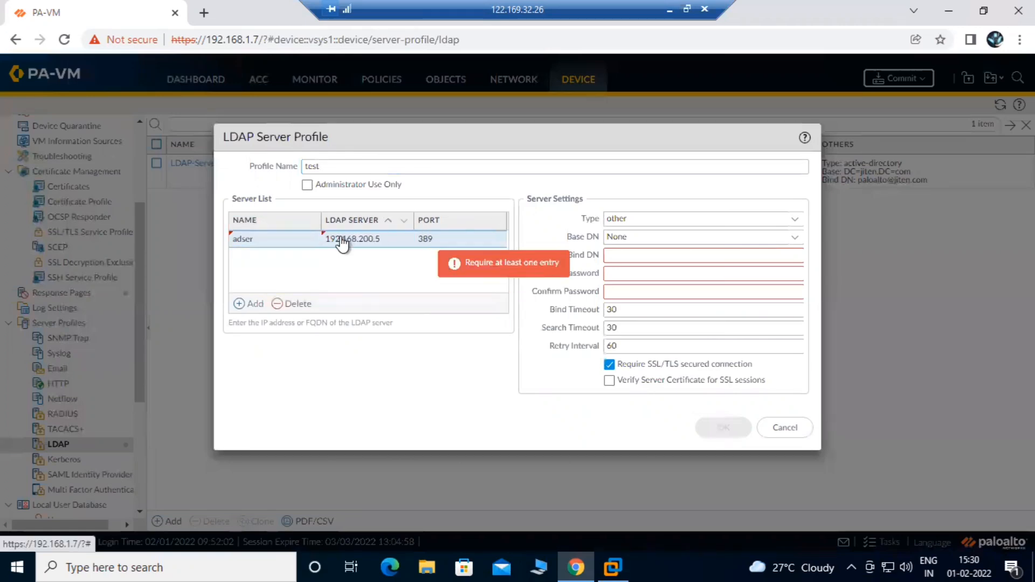
pyautogui.click(794, 221)
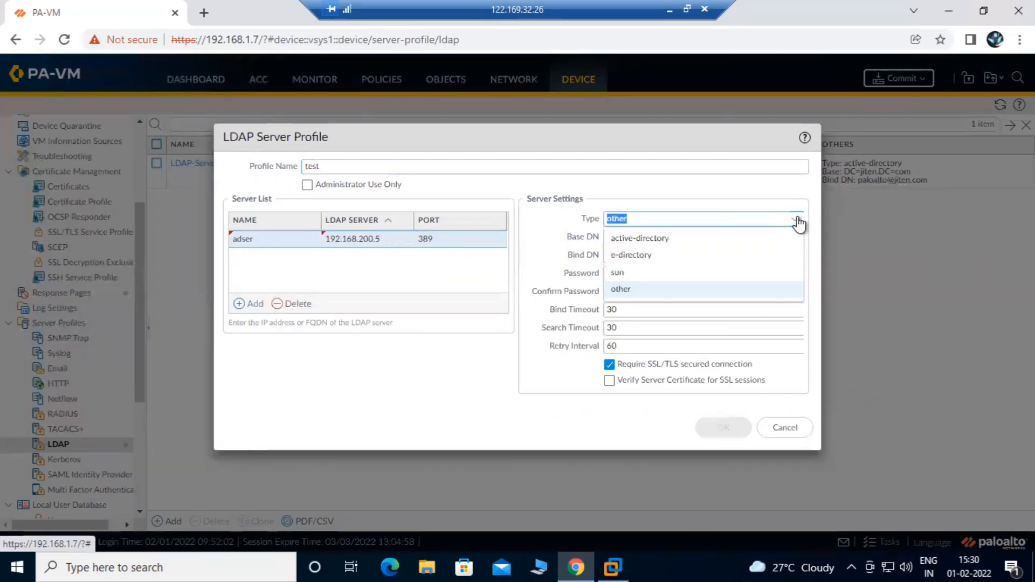
pyautogui.click(663, 240)
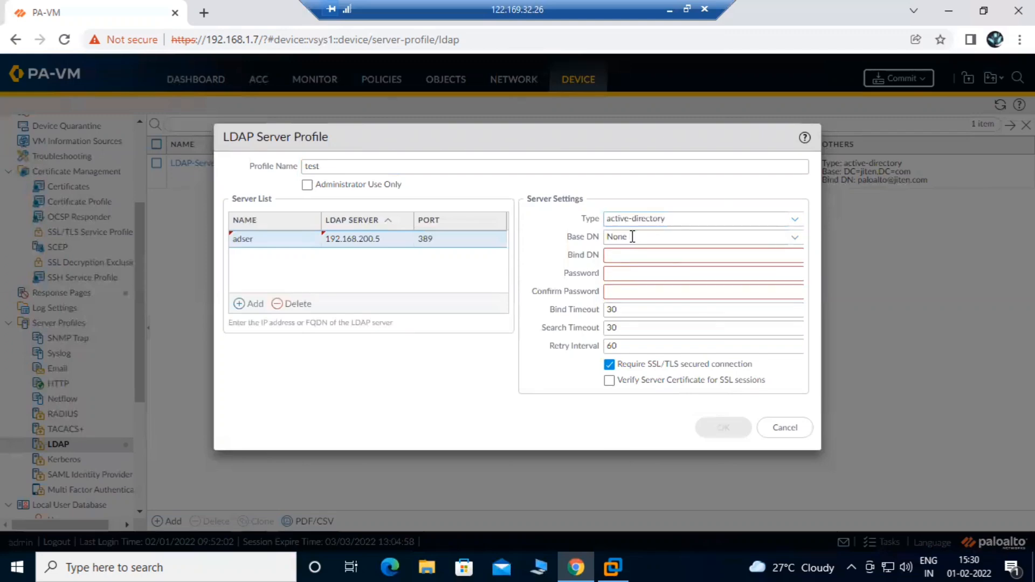
# Look over the Base DN, Bind DN and password fields, then cancel the 'test' profile draft
pyautogui.click(795, 238)
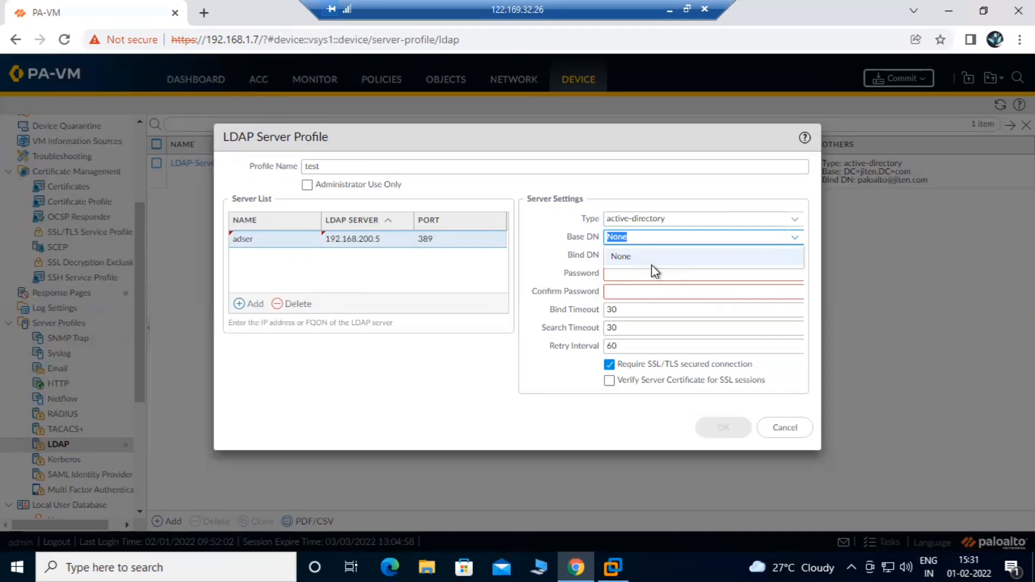
pyautogui.click(568, 258)
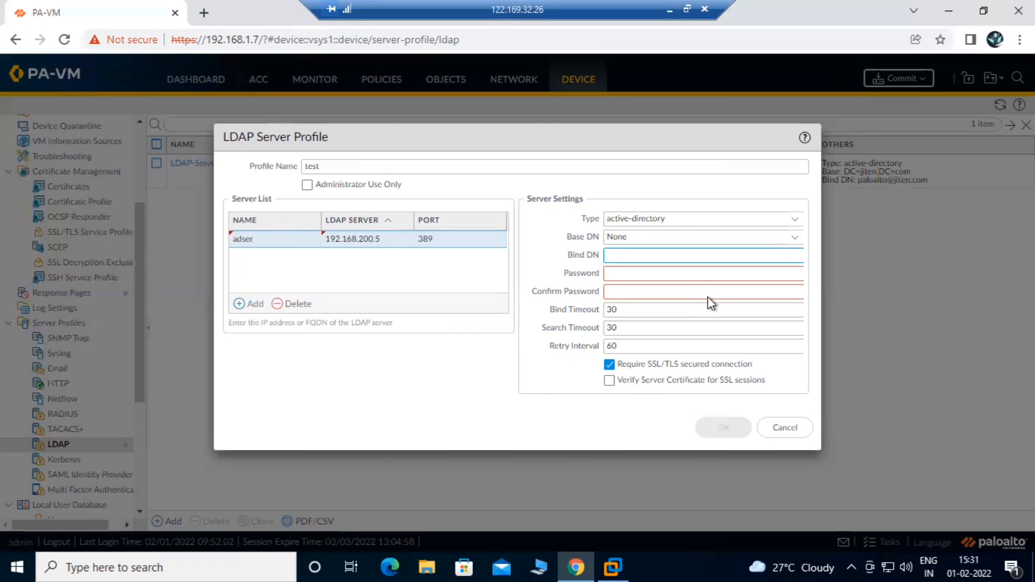
pyautogui.click(550, 222)
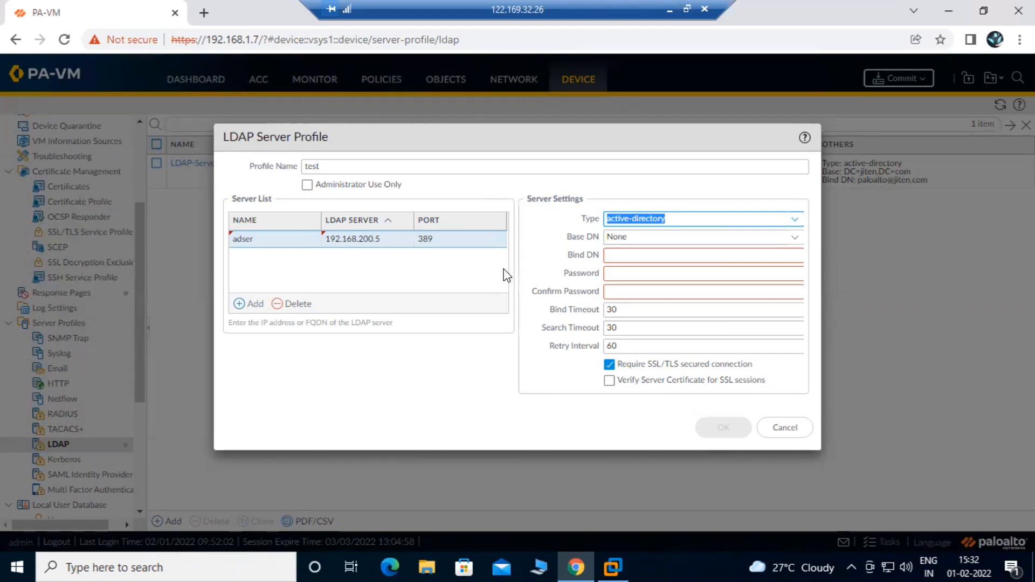
pyautogui.click(432, 271)
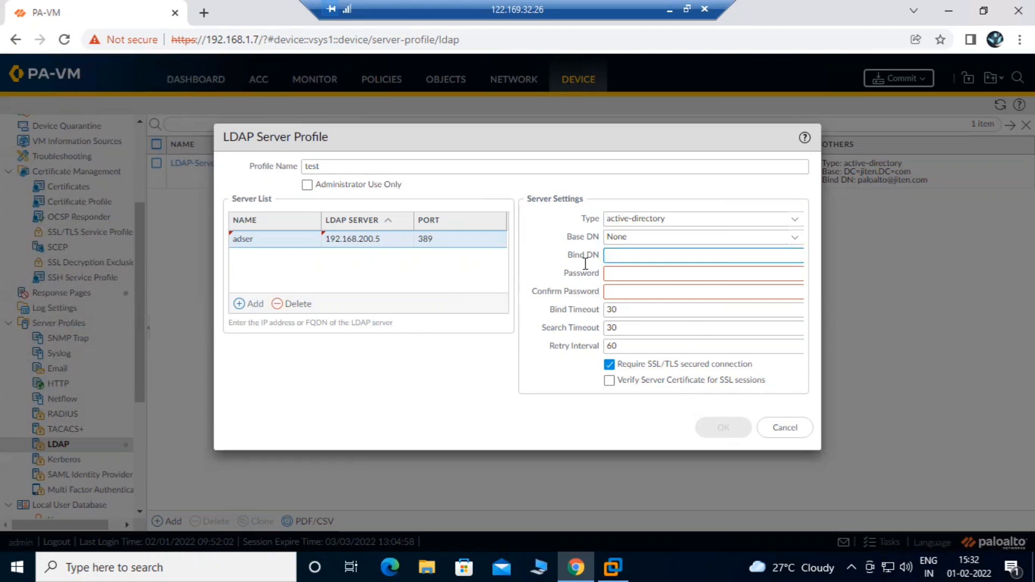
pyautogui.moveTo(578, 255); pyautogui.dragTo(582, 310)
pyautogui.click(581, 312)
pyautogui.click(576, 270)
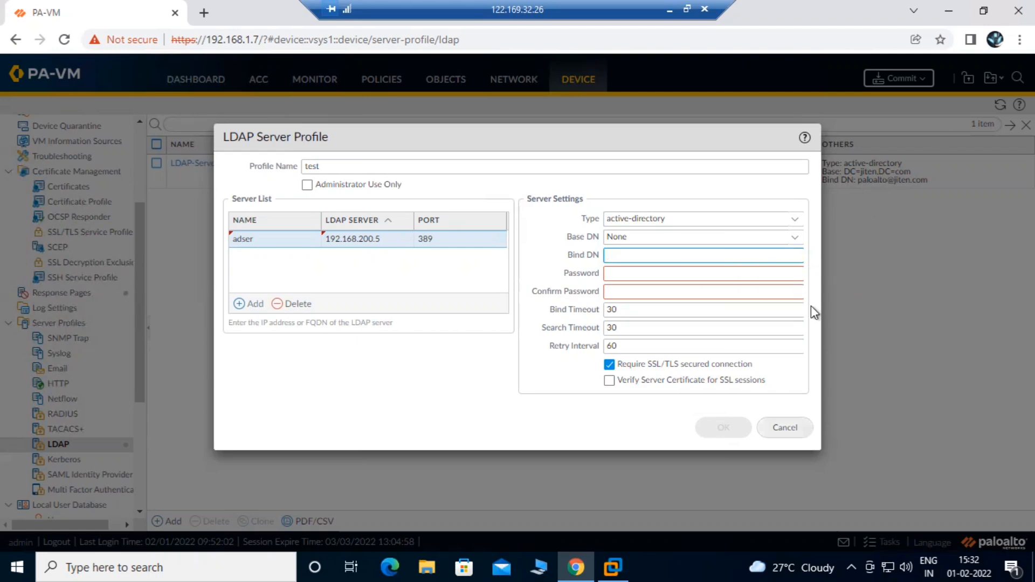
pyautogui.click(785, 427)
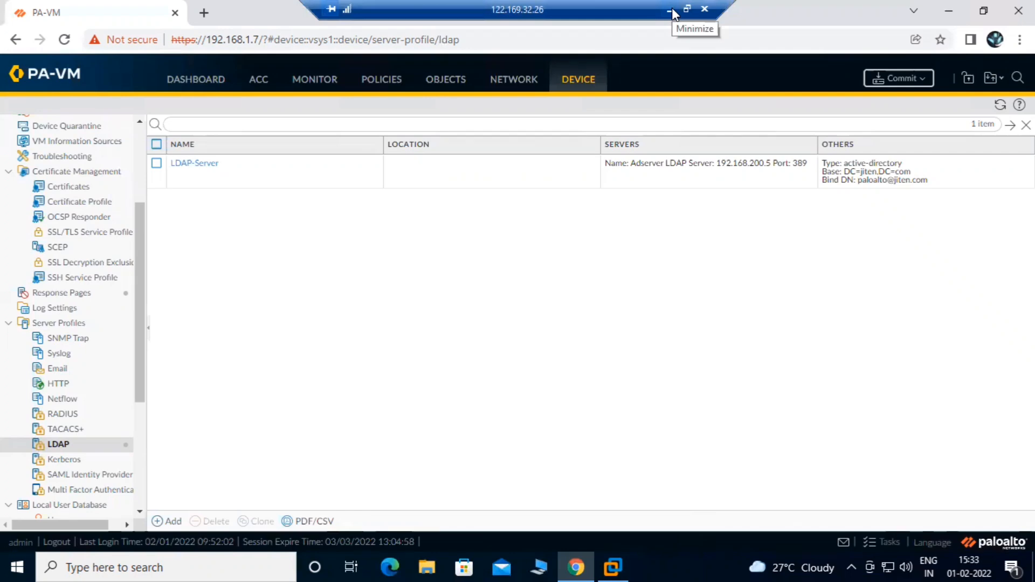
# Leave the VMware lab session and show slide 17, Azure AD, in the local deck
pyautogui.click(607, 561)
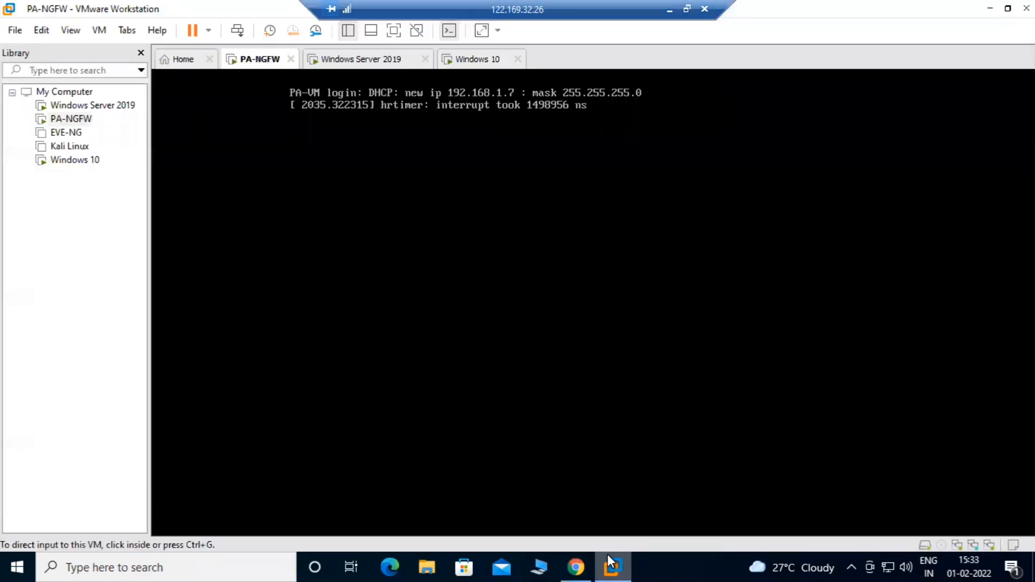
pyautogui.click(669, 9)
pyautogui.click(106, 397)
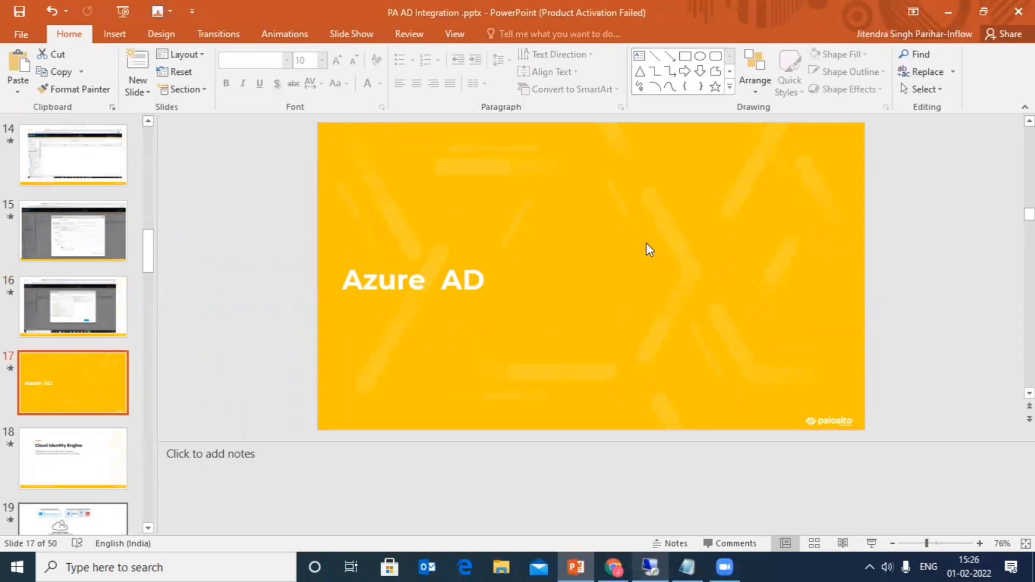
# Start the full-screen slide show on slide 17, Azure AD
pyautogui.click(90, 437)
pyautogui.click(89, 360)
pyautogui.click(866, 540)
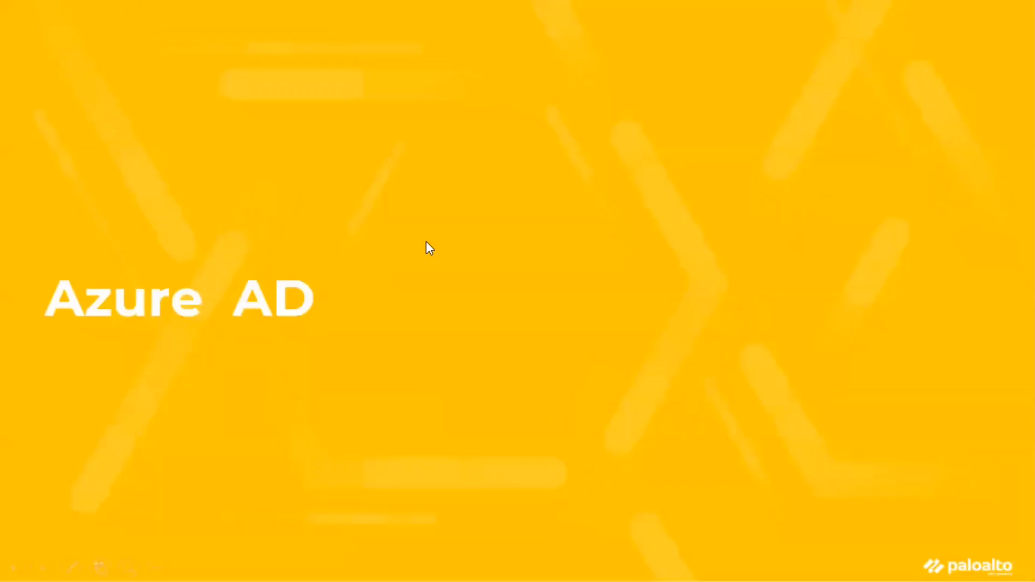
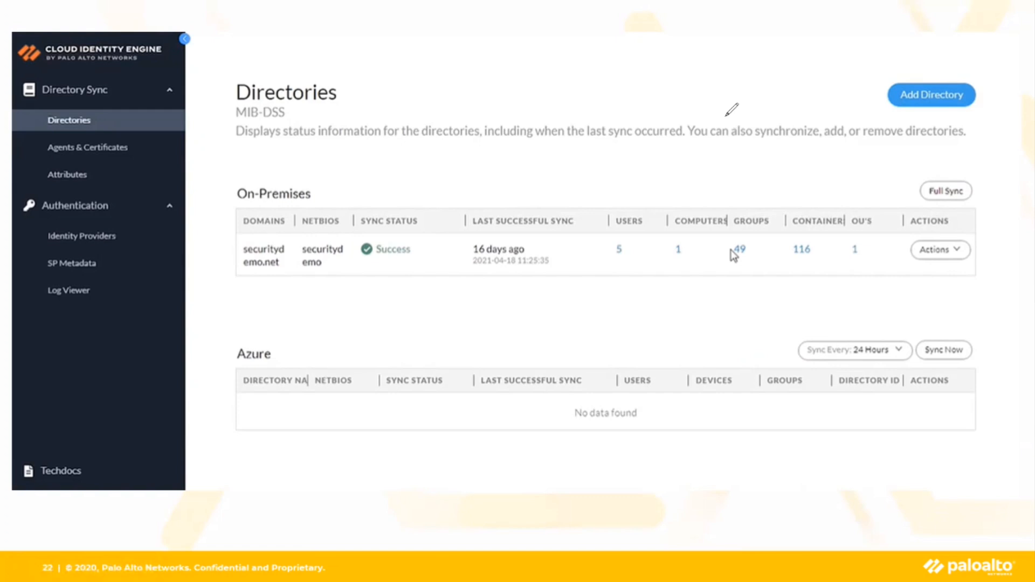
# Circle Add Directory on the Directories slide with the pen, then advance to slide 23, Set Up Directory
pyautogui.moveTo(874, 86)
pyautogui.mouseDown()
pyautogui.moveTo(884, 66)
pyautogui.moveTo(866, 79)
pyautogui.moveTo(884, 111)
pyautogui.moveTo(935, 87)
pyautogui.mouseUp()
pyautogui.click(942, 177)
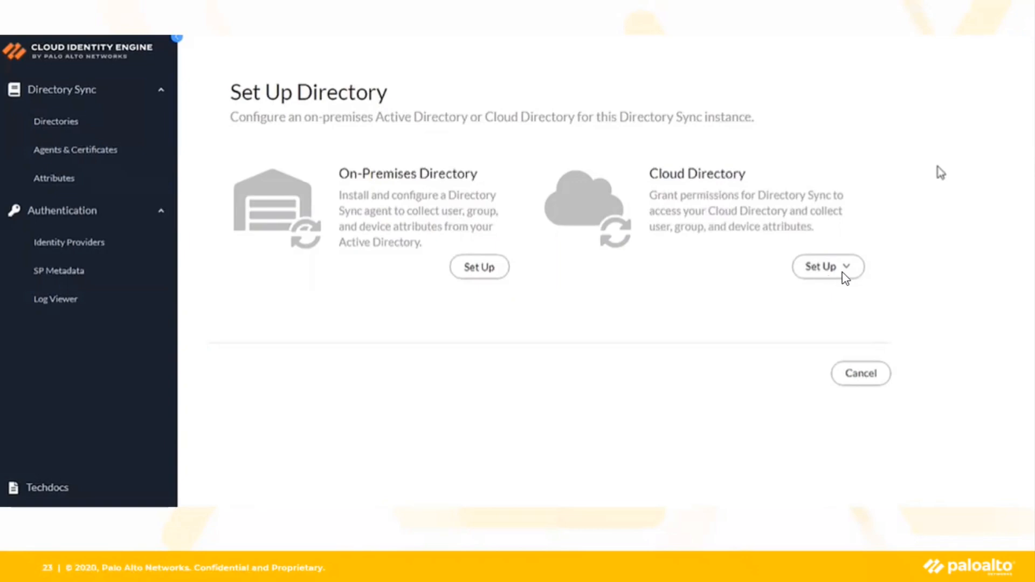
# Advance past the Azure and Okta directory choices to the Azure directory sync configuration slide
pyautogui.click(649, 330)
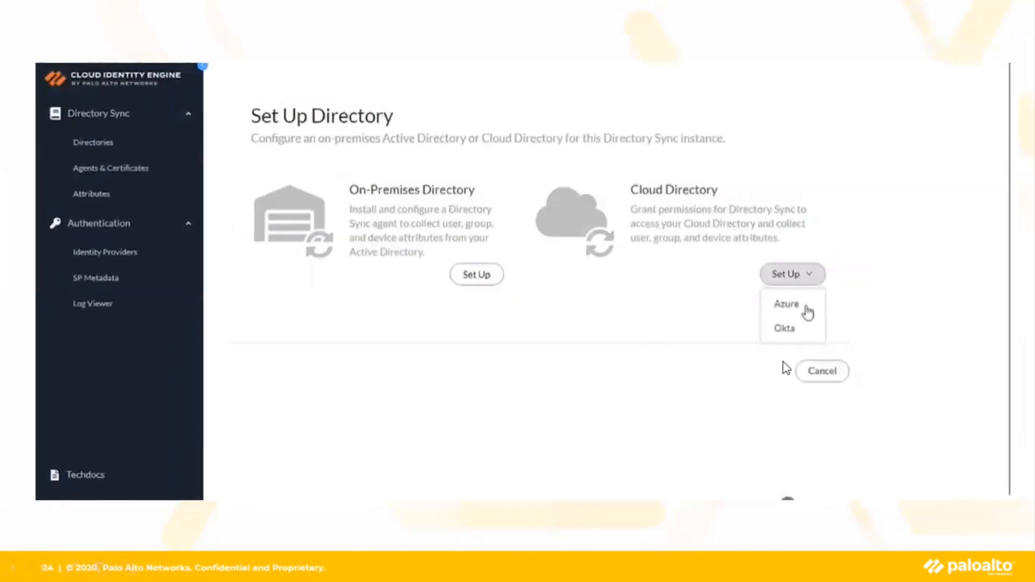
pyautogui.click(785, 301)
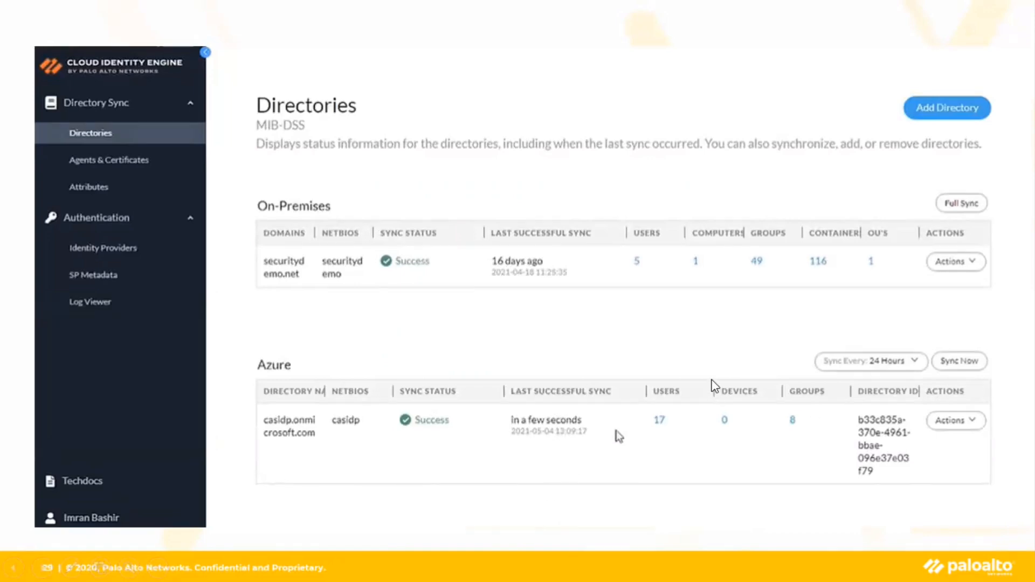
# Advance past the Directories slide, then briefly raise and re-minimize the browser window
pyautogui.click(570, 313)
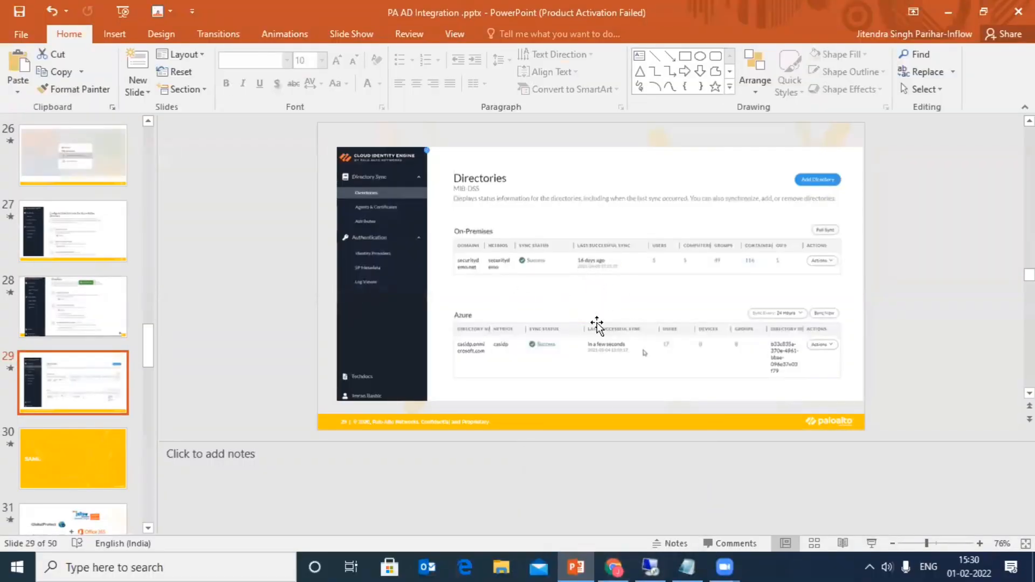
pyautogui.click(616, 565)
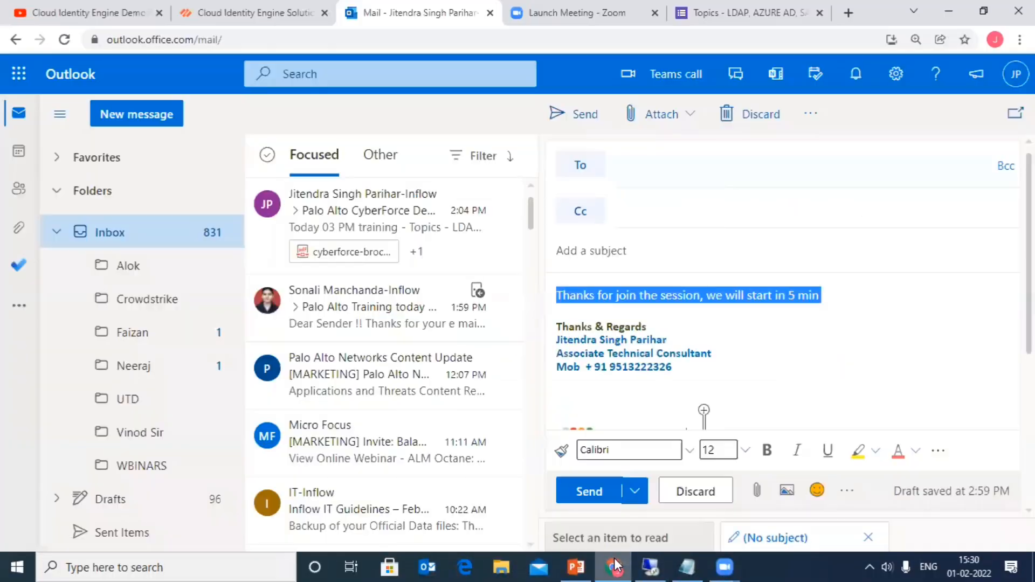
pyautogui.click(616, 565)
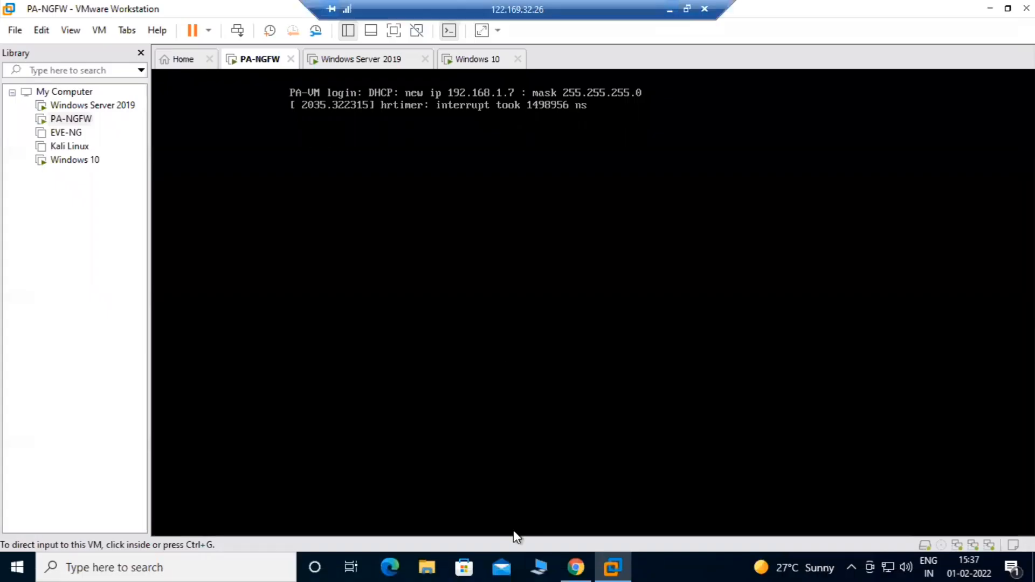
# In the PA-VM browser tab, open POLICIES > Security and edit the Internet-Access rule
pyautogui.click(578, 555)
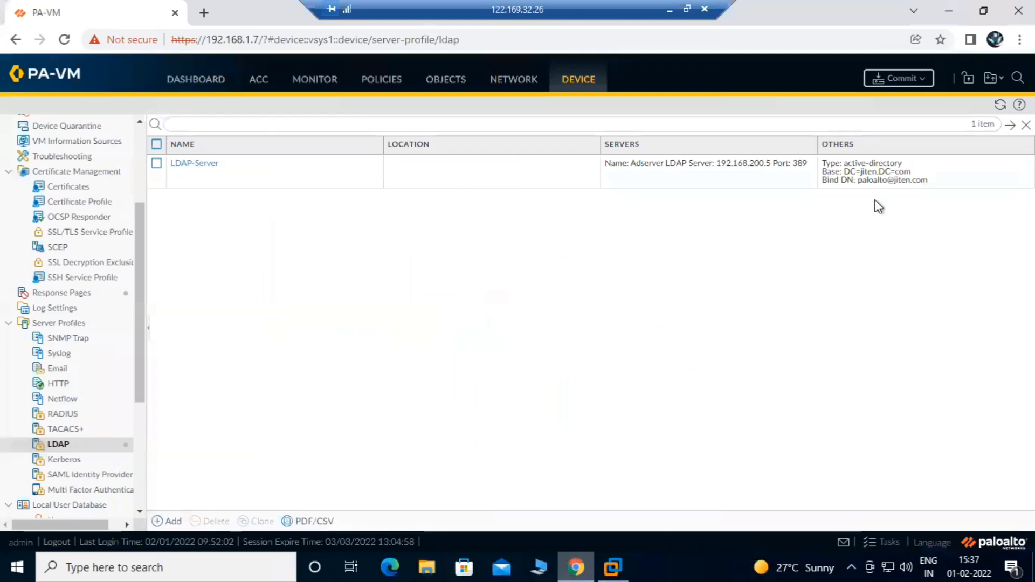
pyautogui.scroll(3, 126, 214)
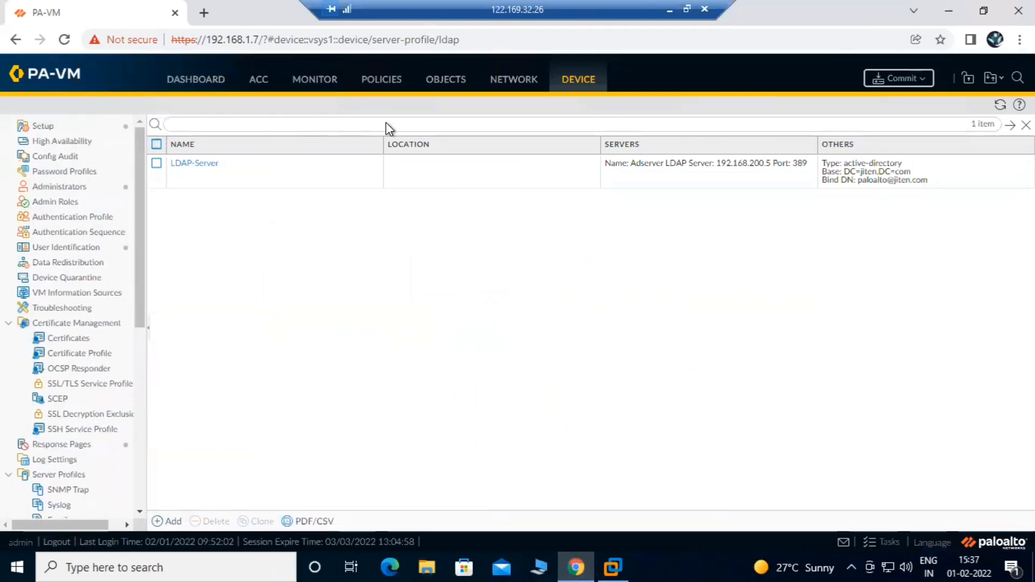
pyautogui.click(381, 80)
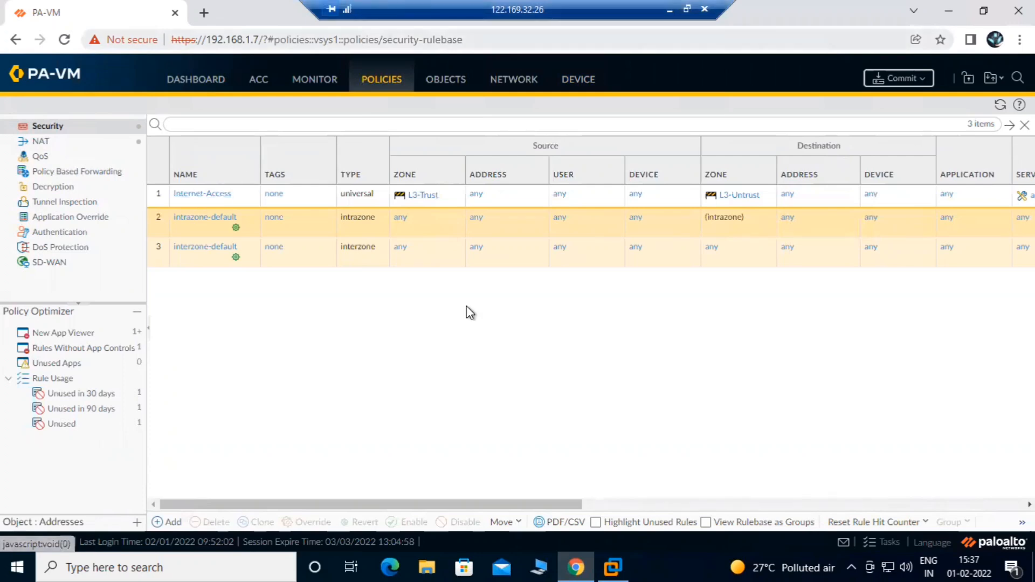
pyautogui.click(200, 194)
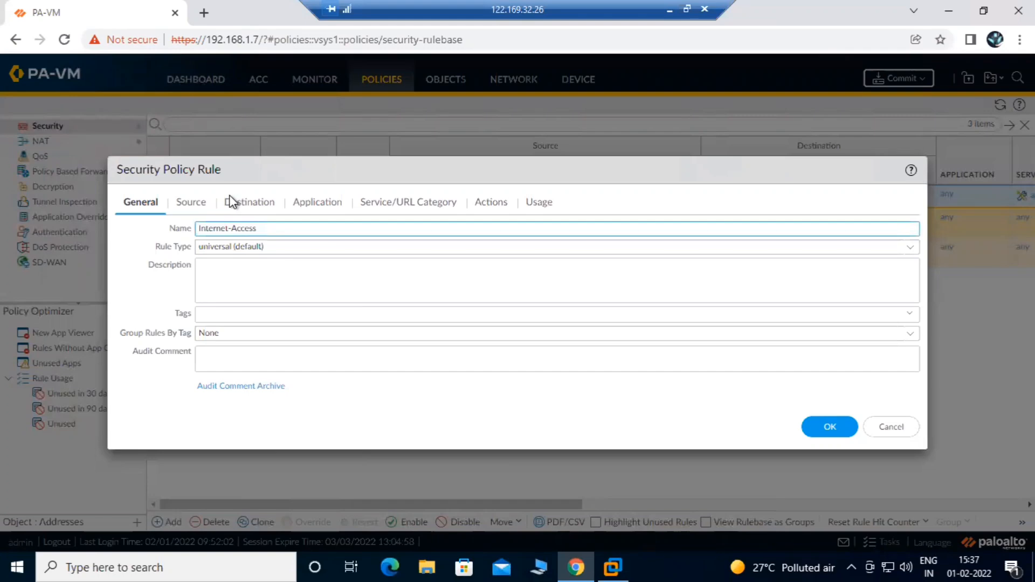
pyautogui.click(192, 203)
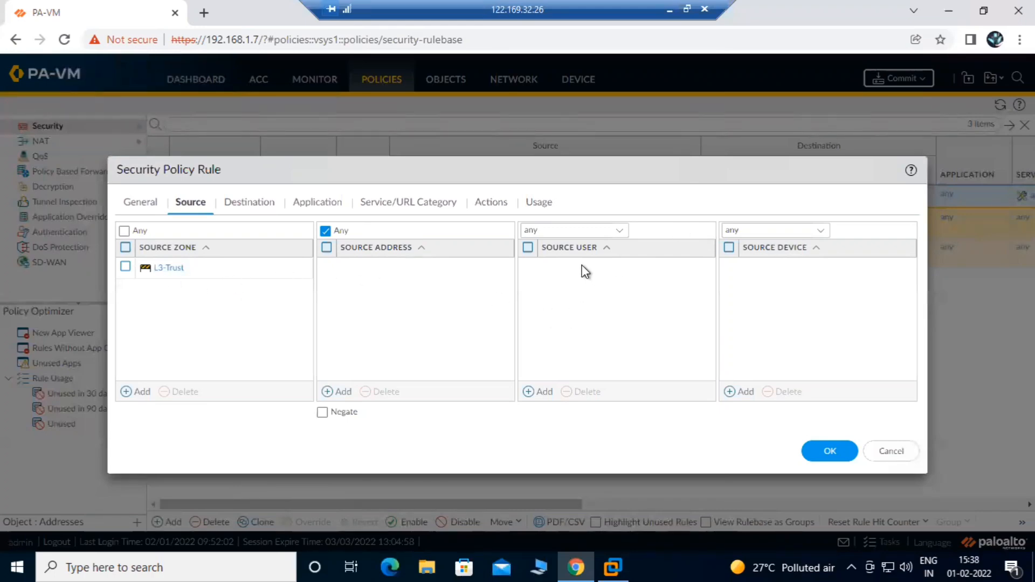
pyautogui.click(536, 392)
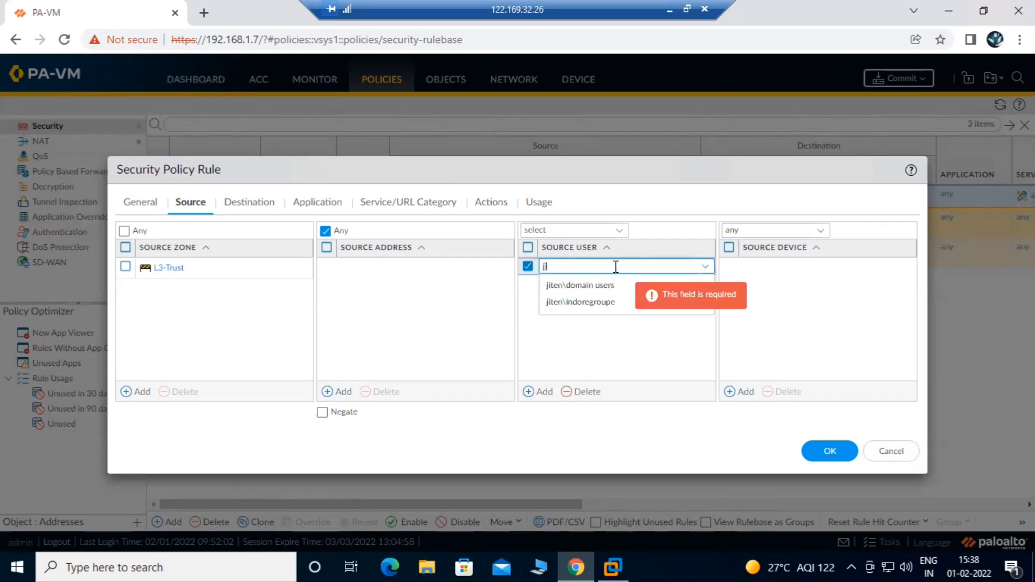
pyautogui.write('jite')
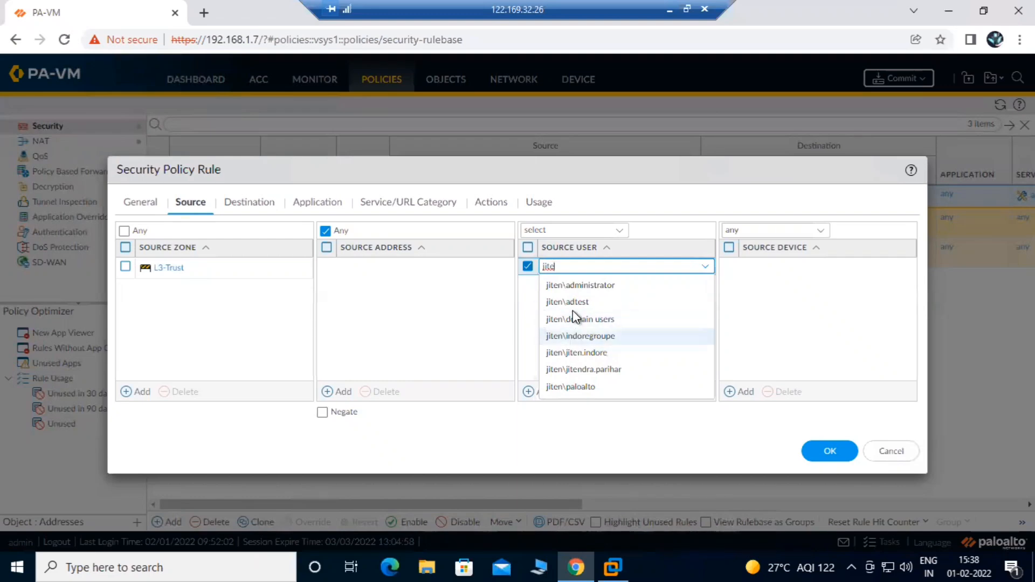
pyautogui.click(326, 203)
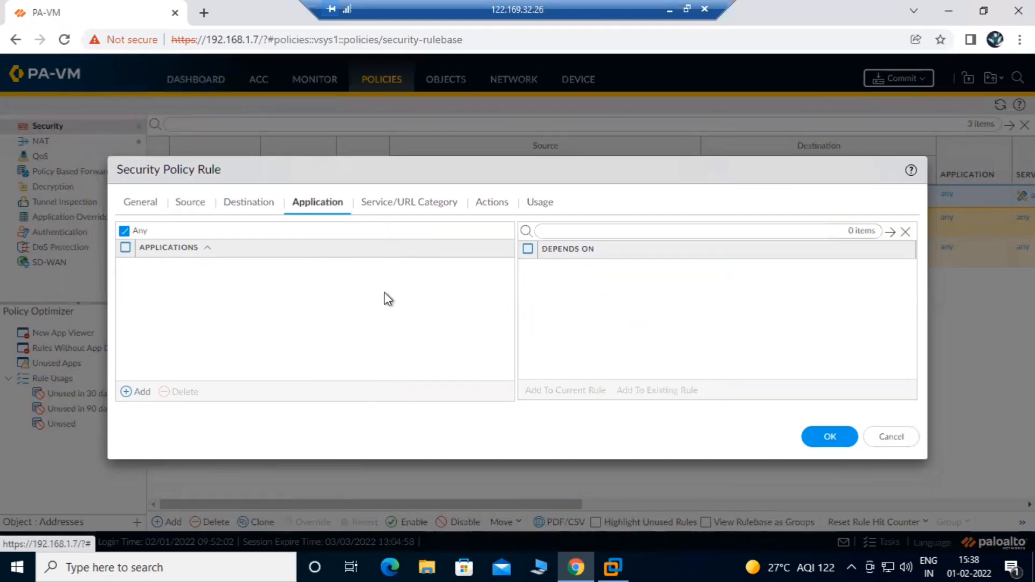
pyautogui.click(396, 209)
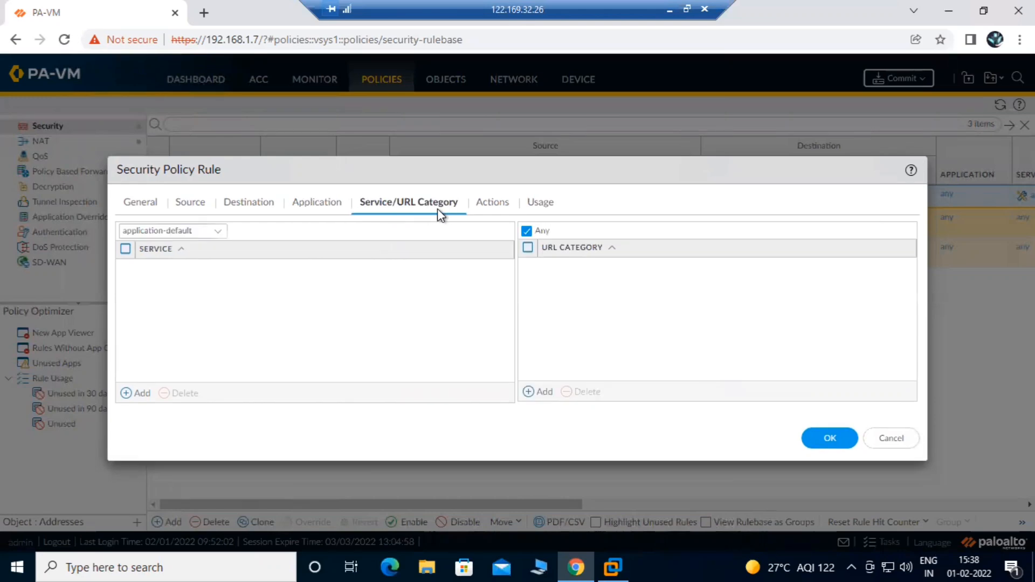
pyautogui.click(492, 205)
pyautogui.click(887, 411)
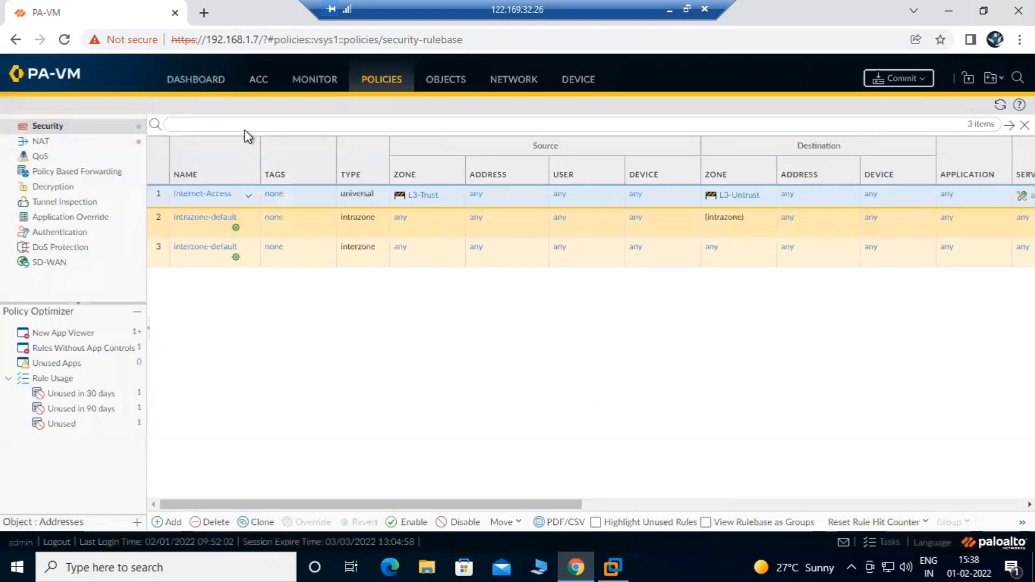
# Back in PowerPoint, browse from slide 28 back to slide 16, then forward to slide 35, Google Admin console
pyautogui.click(670, 10)
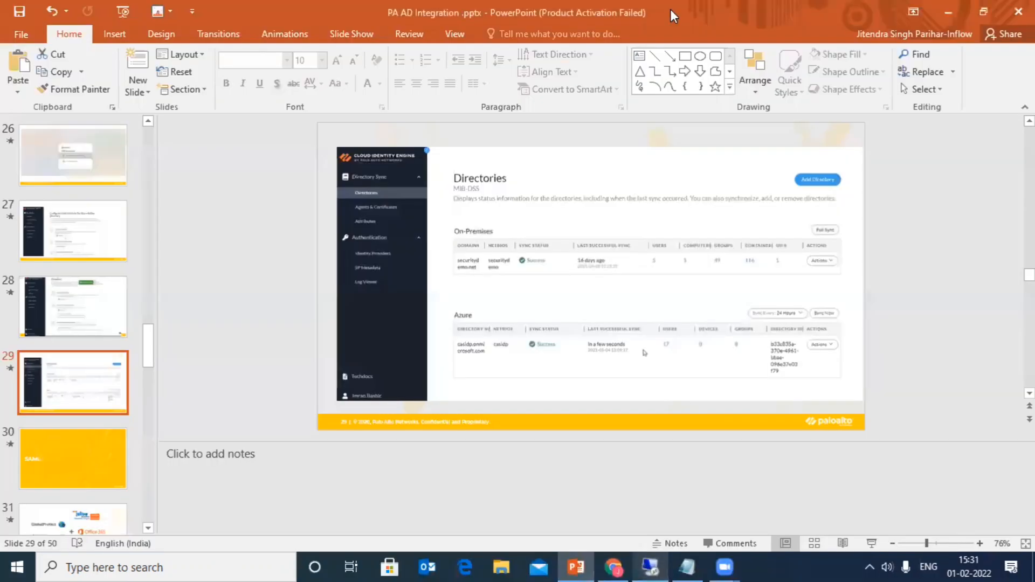
pyautogui.click(76, 319)
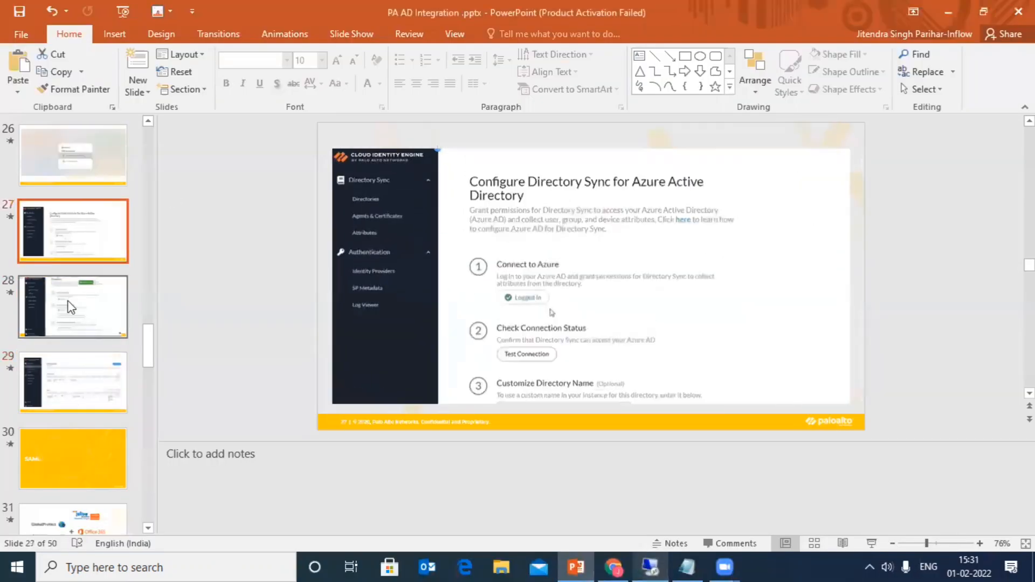
pyautogui.click(69, 243)
pyautogui.press('Up')
pyautogui.press('Up')
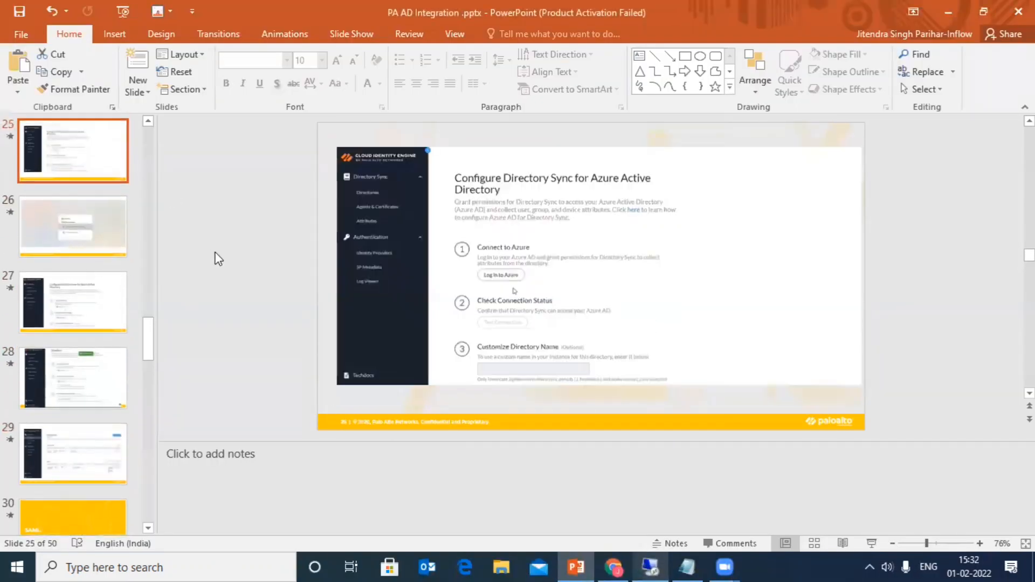
pyautogui.press('Up')
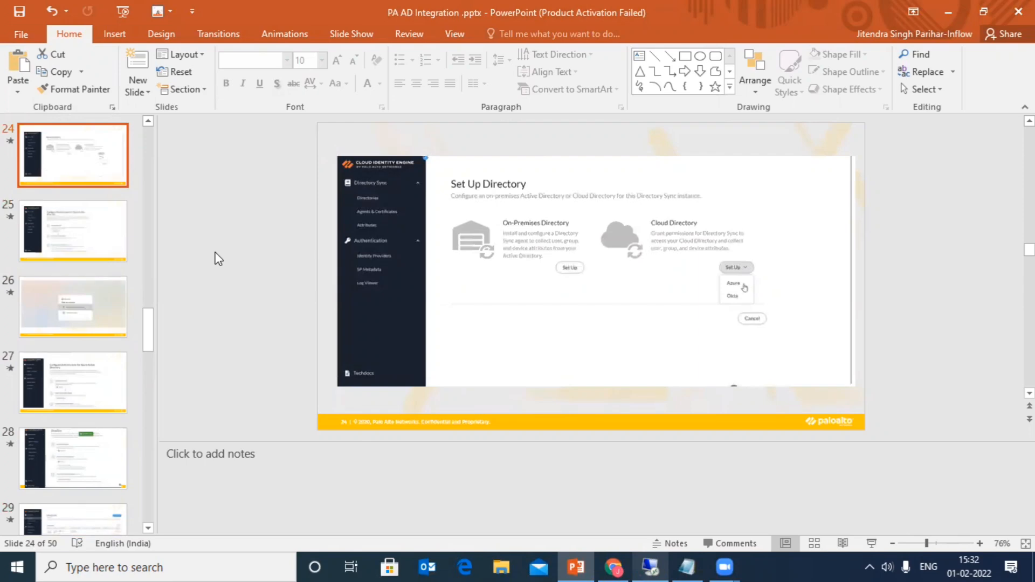
pyautogui.press('Up')
pyautogui.press('Up')
pyautogui.press('Up')
pyautogui.press('Up')
pyautogui.press('Up')
pyautogui.press('Up')
pyautogui.press('Up')
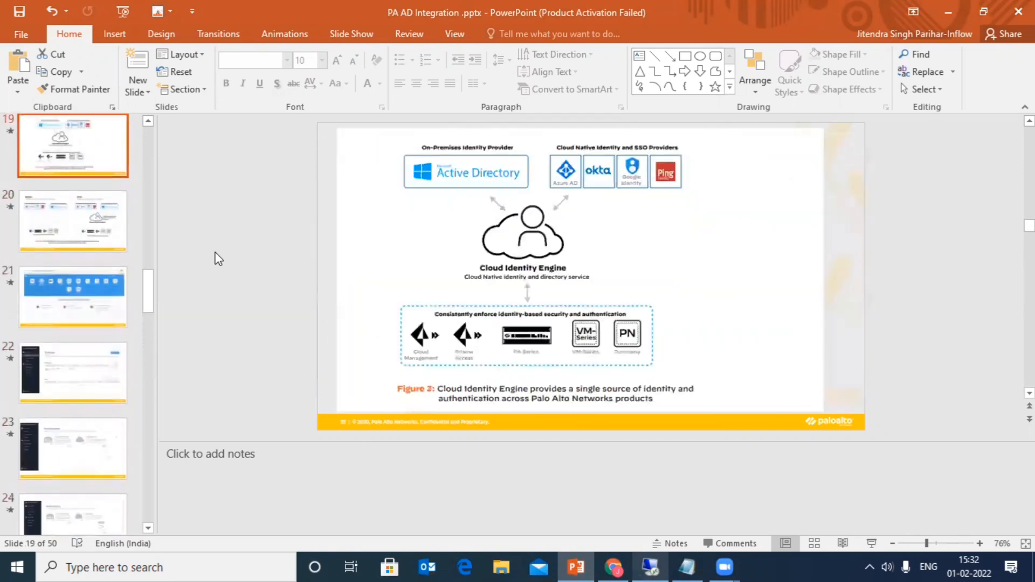
pyautogui.press('Up')
pyautogui.press('Down')
pyautogui.press('Down')
pyautogui.press('Down')
pyautogui.press('Down')
pyautogui.press('Down')
pyautogui.press('Down')
pyautogui.press('Down')
pyautogui.press('Down')
pyautogui.press('Down')
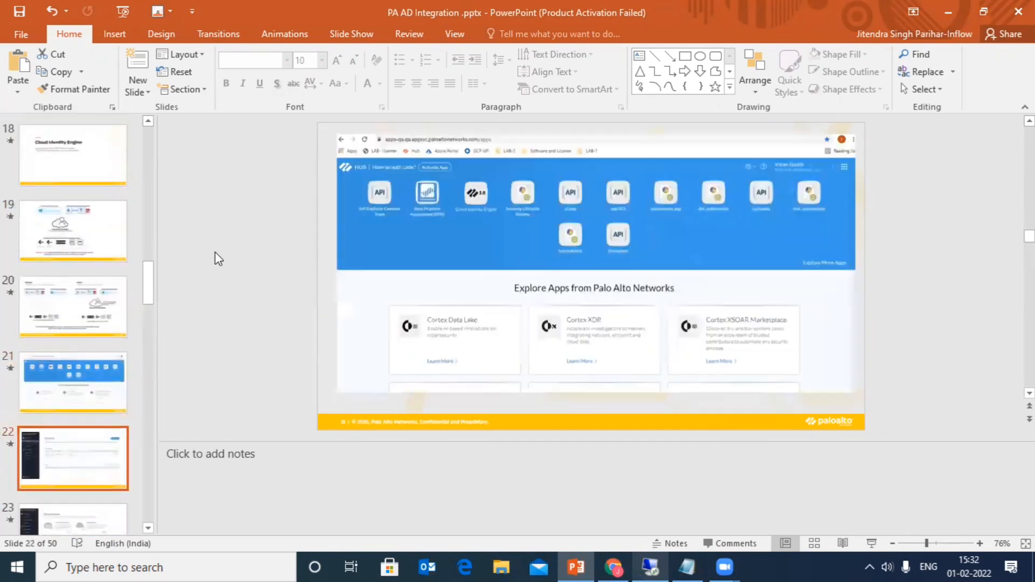
pyautogui.press('Down')
pyautogui.press('Down')
pyautogui.press('Down')
pyautogui.press('Down')
pyautogui.press('Down')
pyautogui.press('Down')
pyautogui.press('Down')
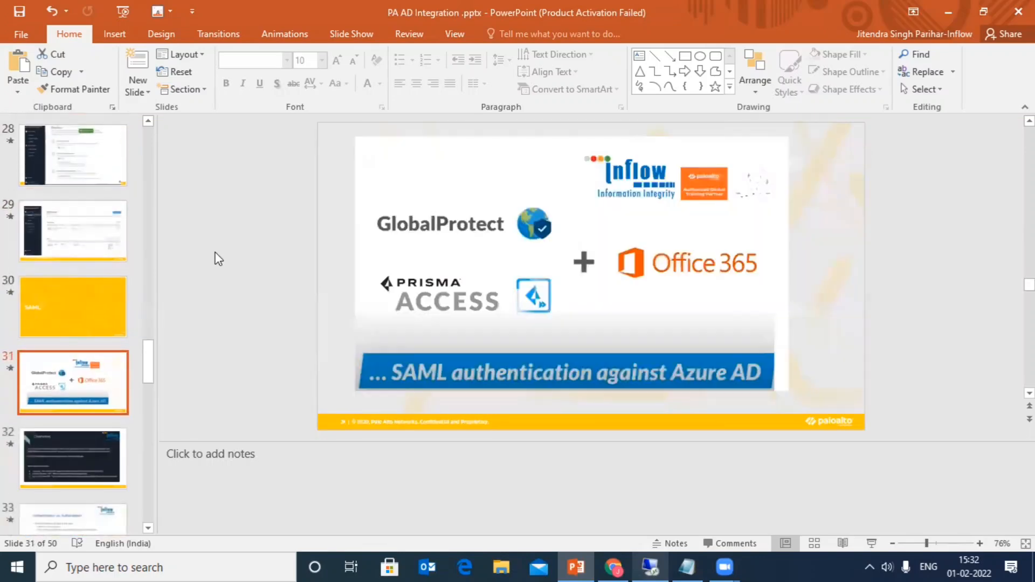
pyautogui.press('Down')
pyautogui.press('Down')
pyautogui.press('Down')
pyautogui.press('Down')
pyautogui.press('Down')
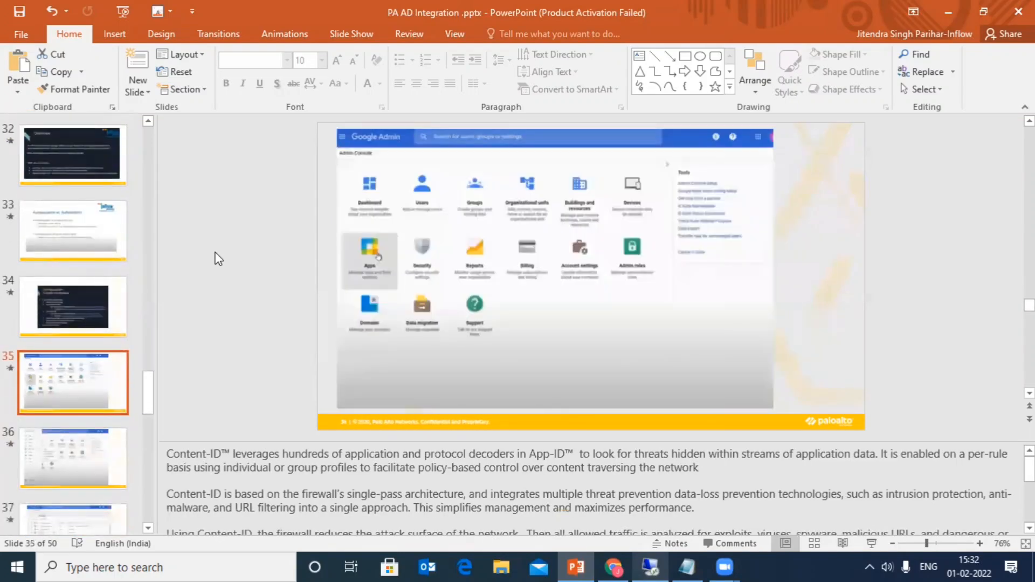